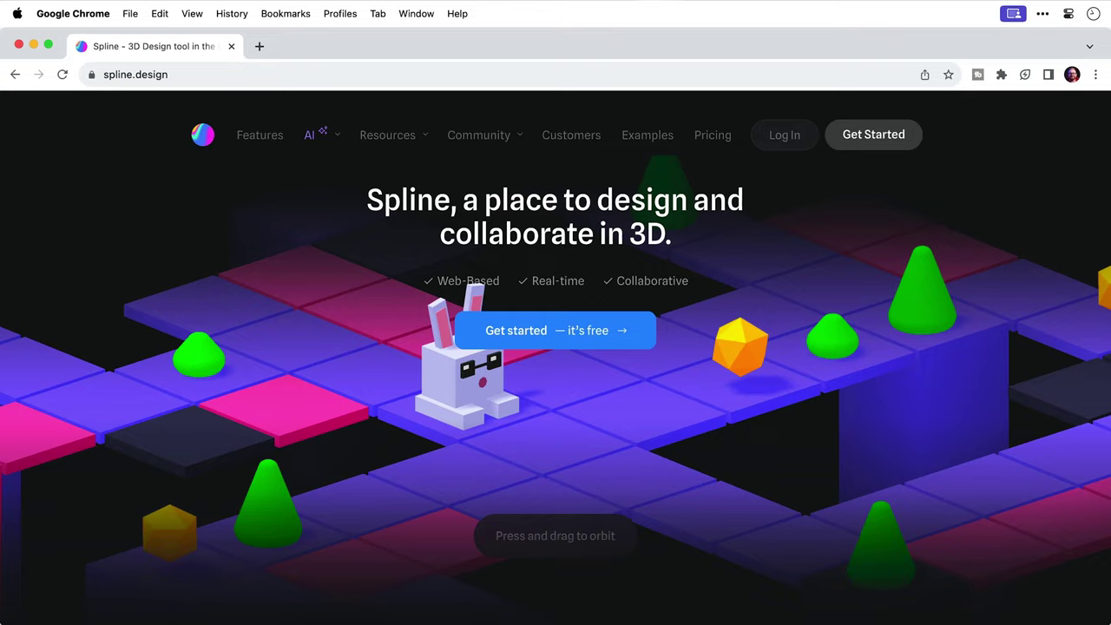
Step: Browse the Spline landing page, the personal files, the newest community posts and the tutorials
scroll(556, 347, down, 5)
scroll(556, 347, down, 5)
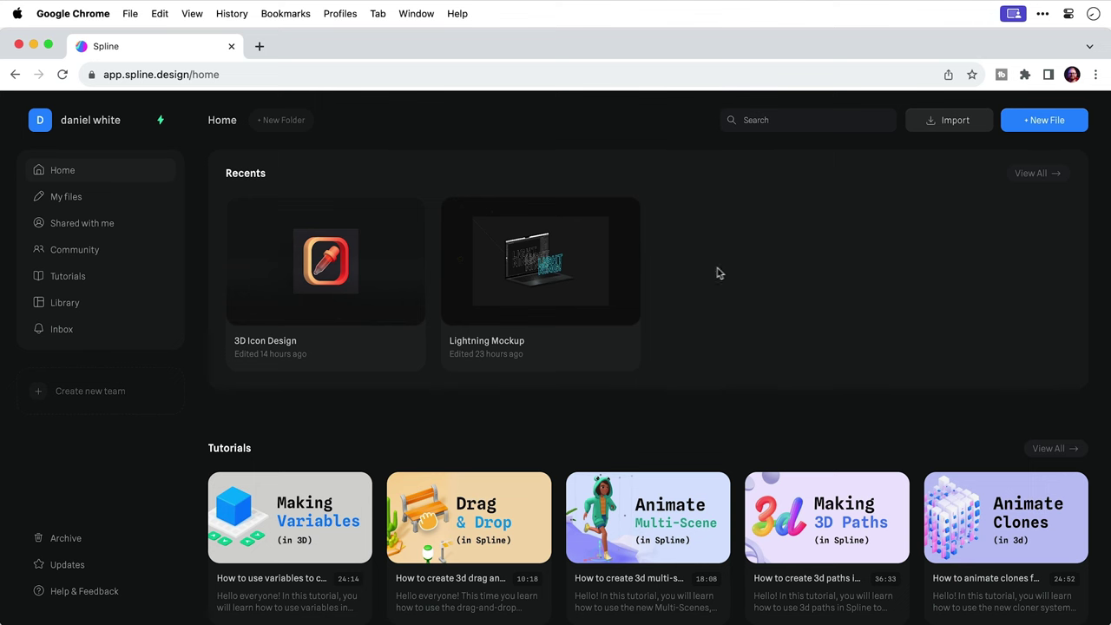
click(78, 196)
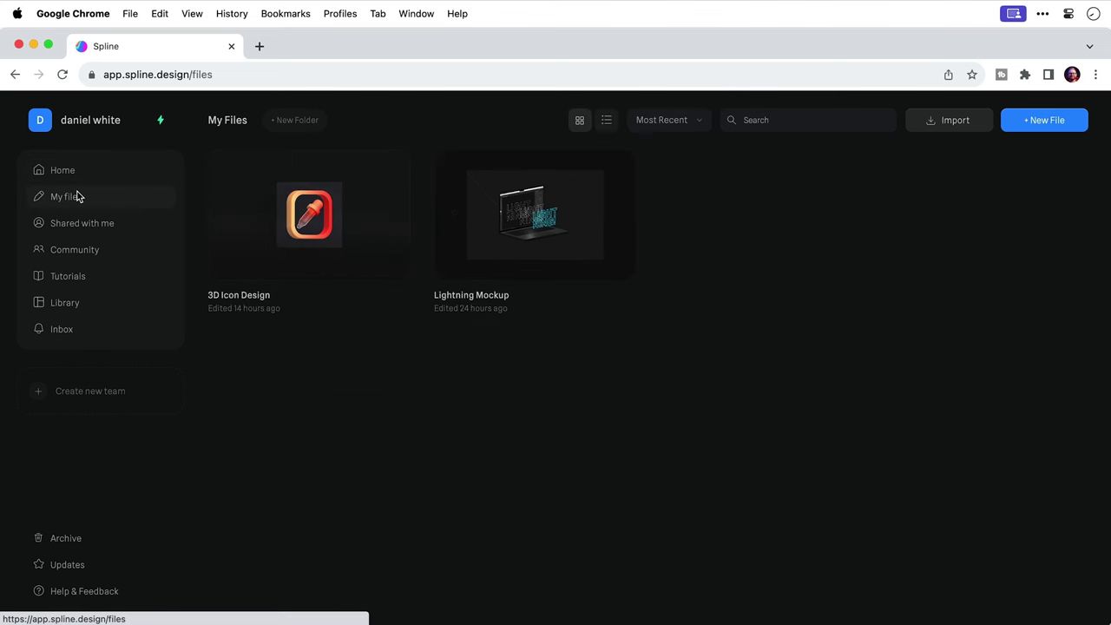
click(127, 251)
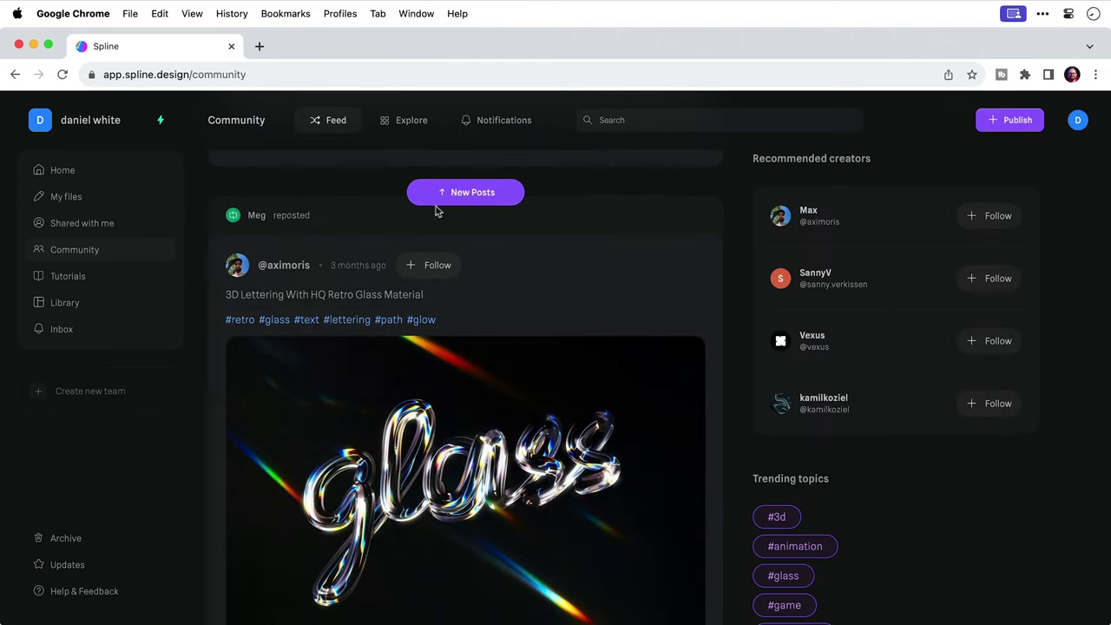
click(480, 200)
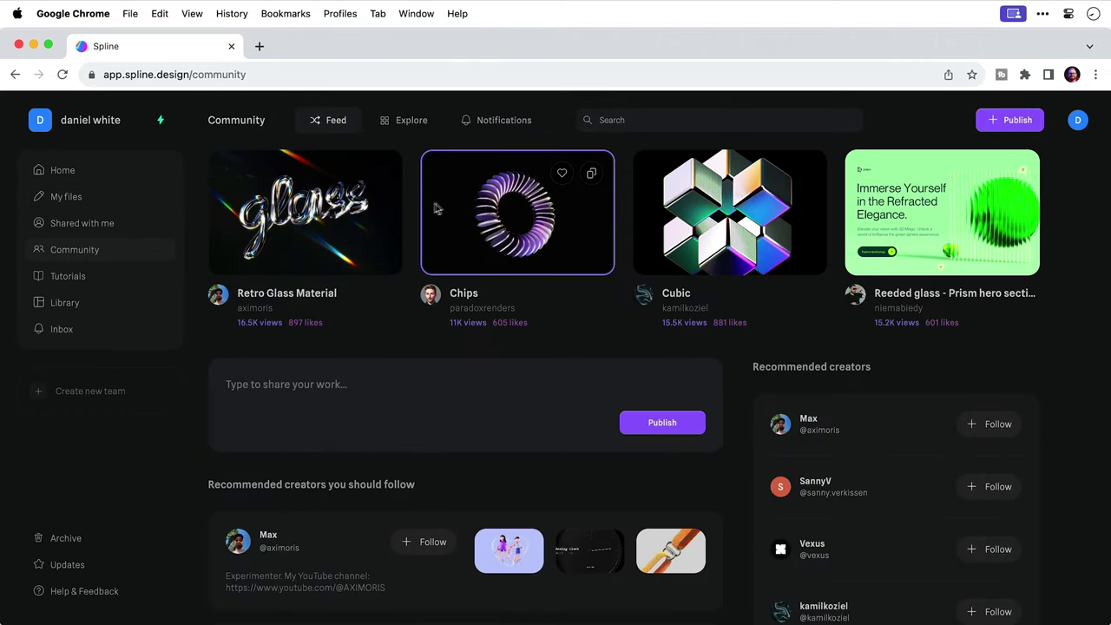
click(77, 277)
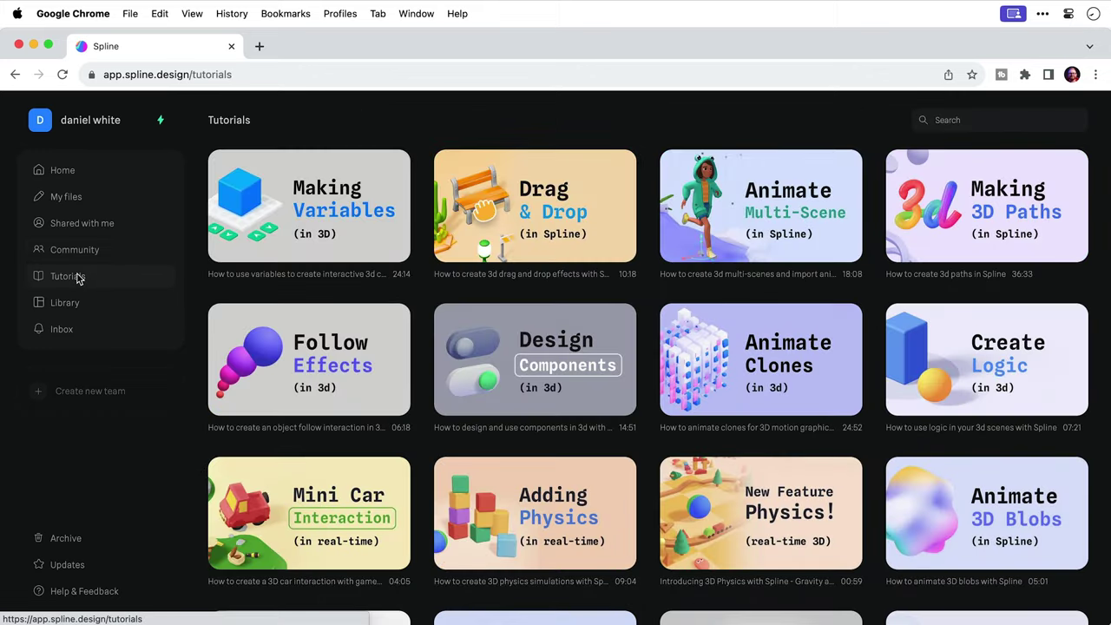
scroll(292, 337, down, 3)
scroll(291, 332, up, 3)
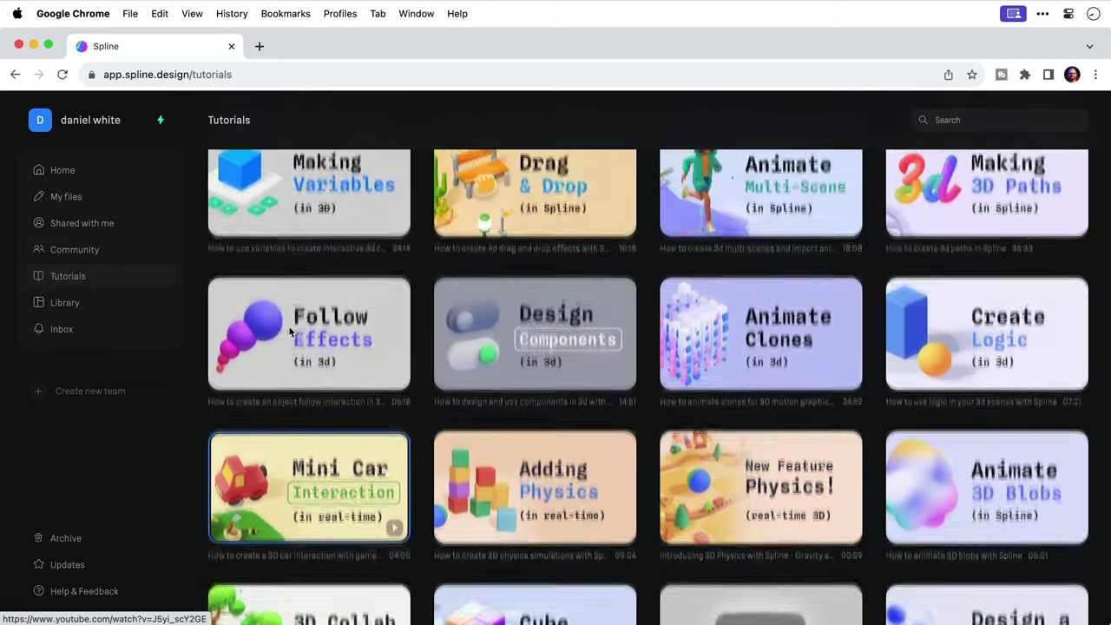
Step: Browse the Character category of scenes in the Spline library
click(77, 304)
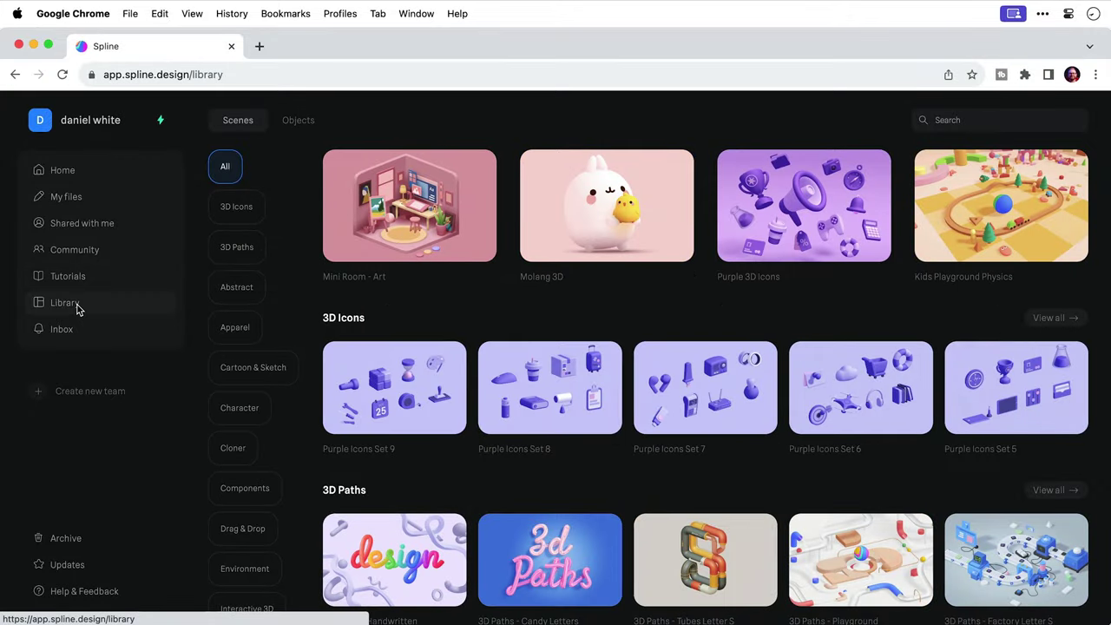
click(249, 407)
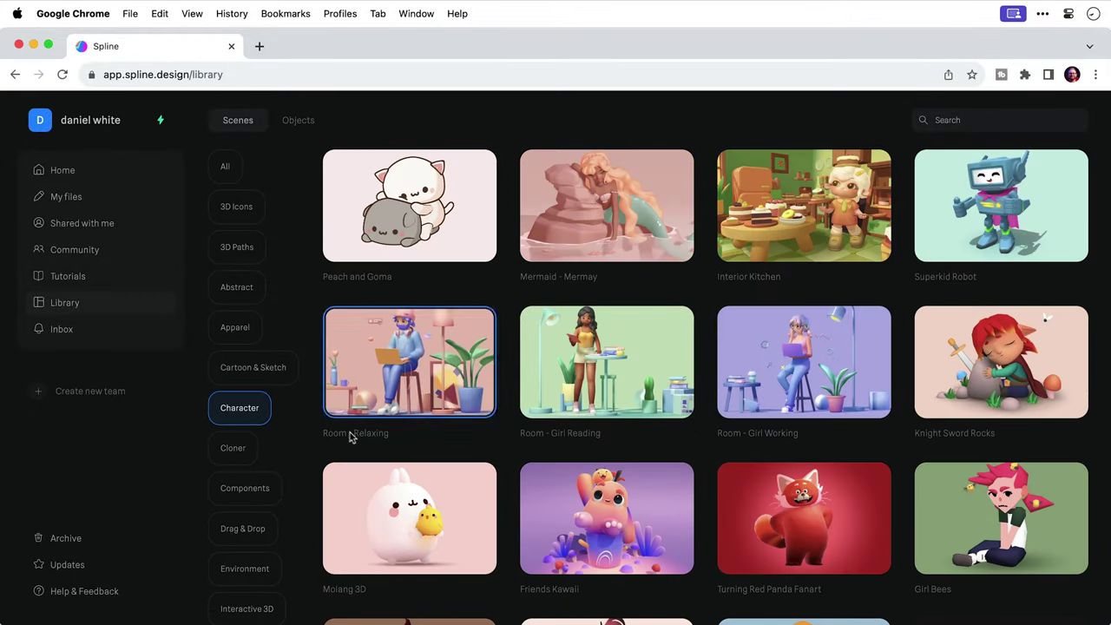
scroll(402, 452, down, 2)
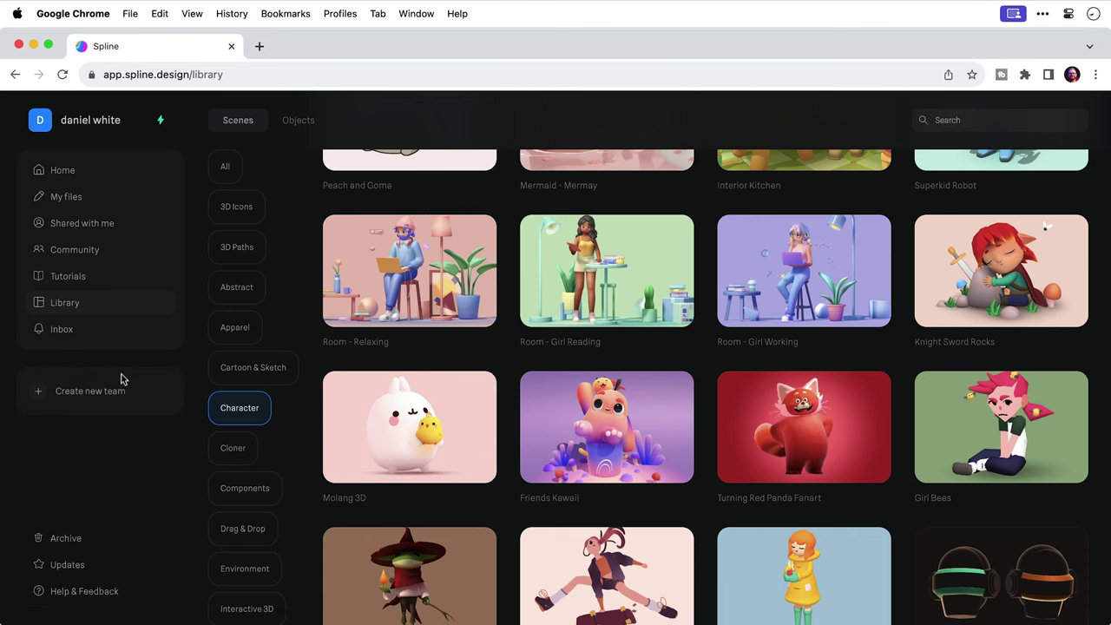
Step: Return to the home page, create a new file and dismiss the starter templates
click(91, 175)
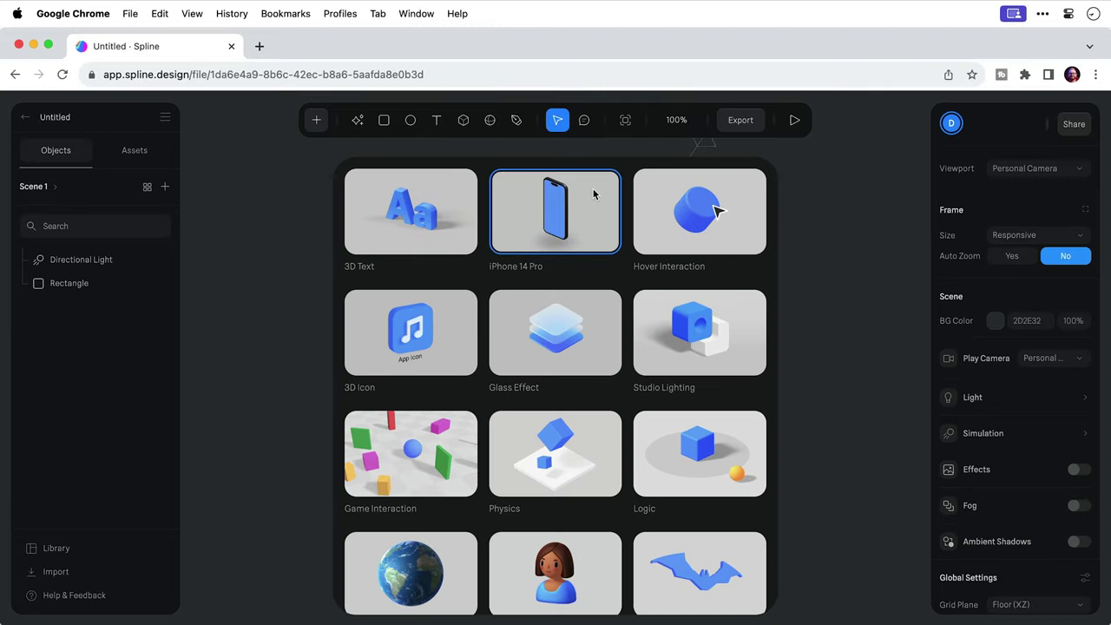
click(305, 245)
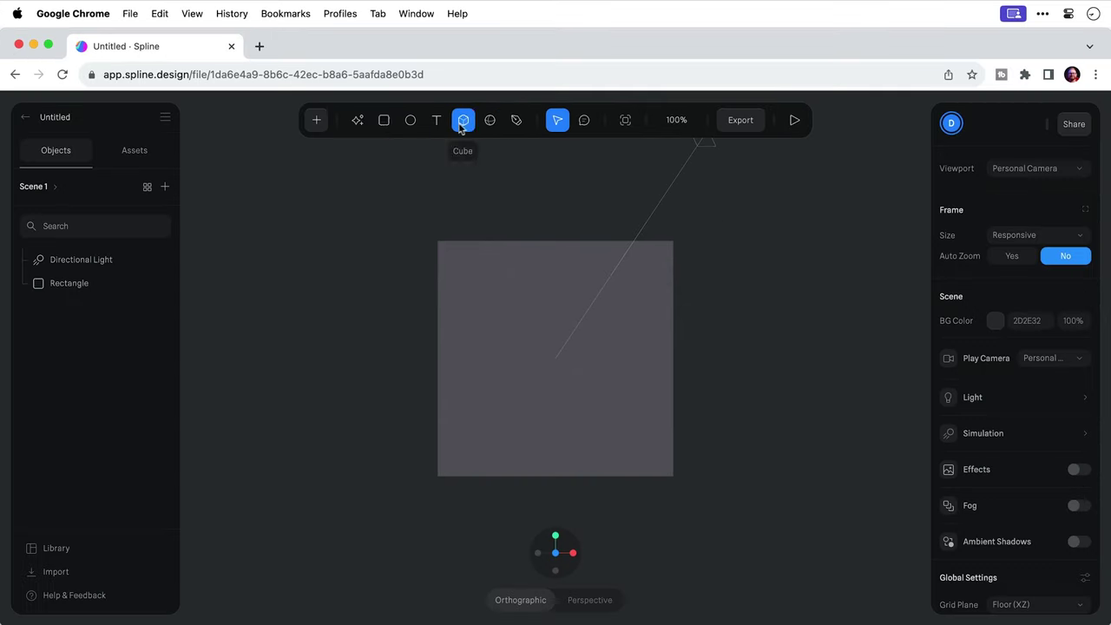
Step: Examine the AI tools and the full list of shapes and objects that can be added to the scene
click(361, 123)
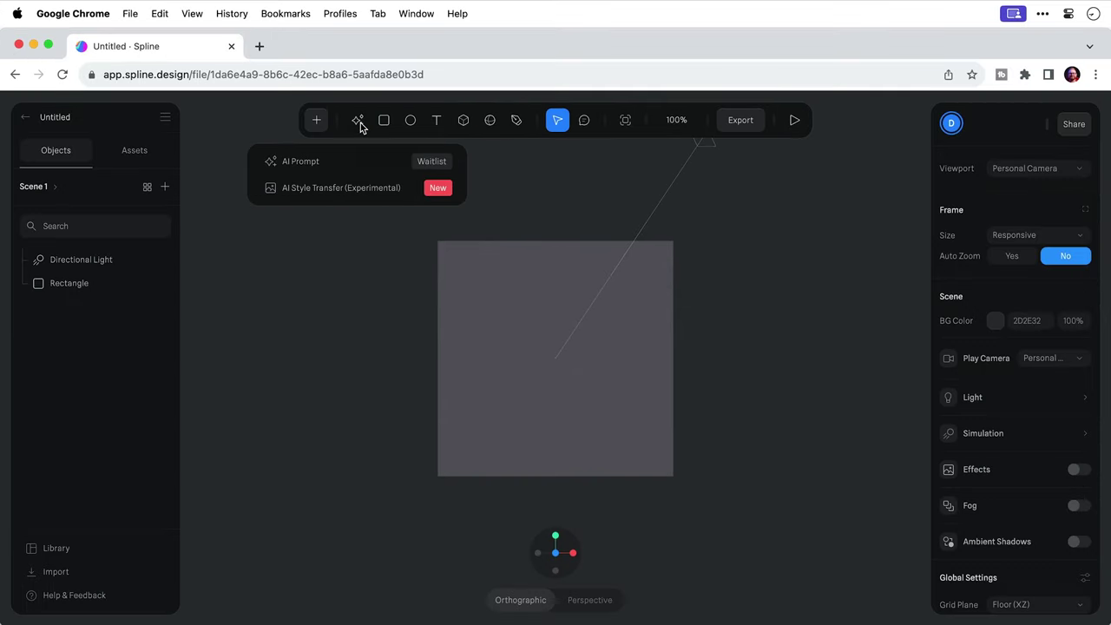
click(361, 123)
click(318, 123)
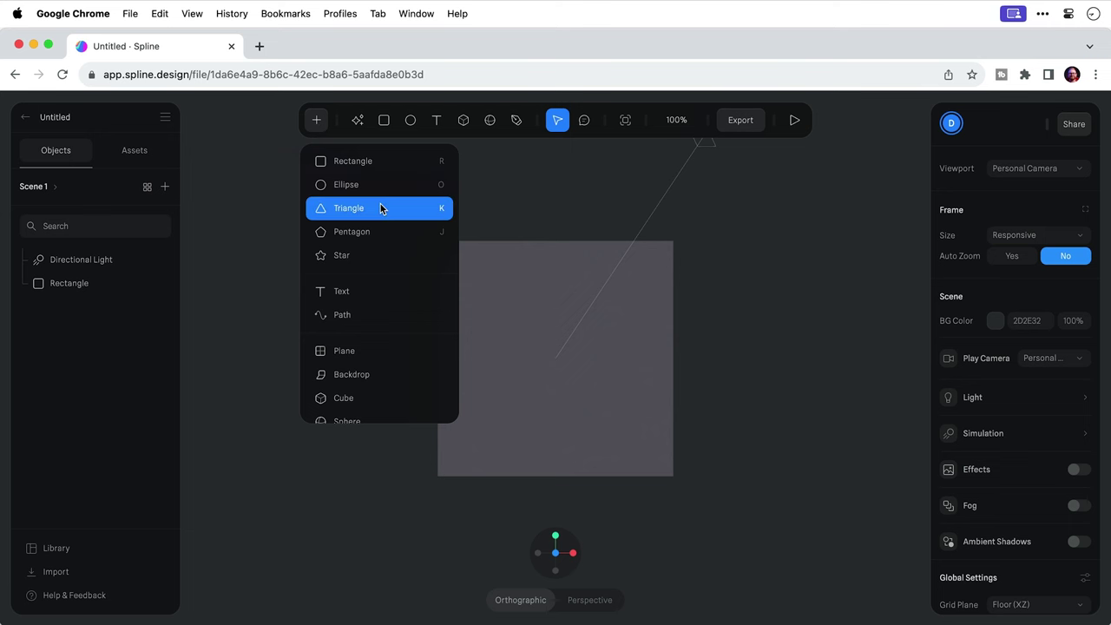
scroll(380, 208, down, 10)
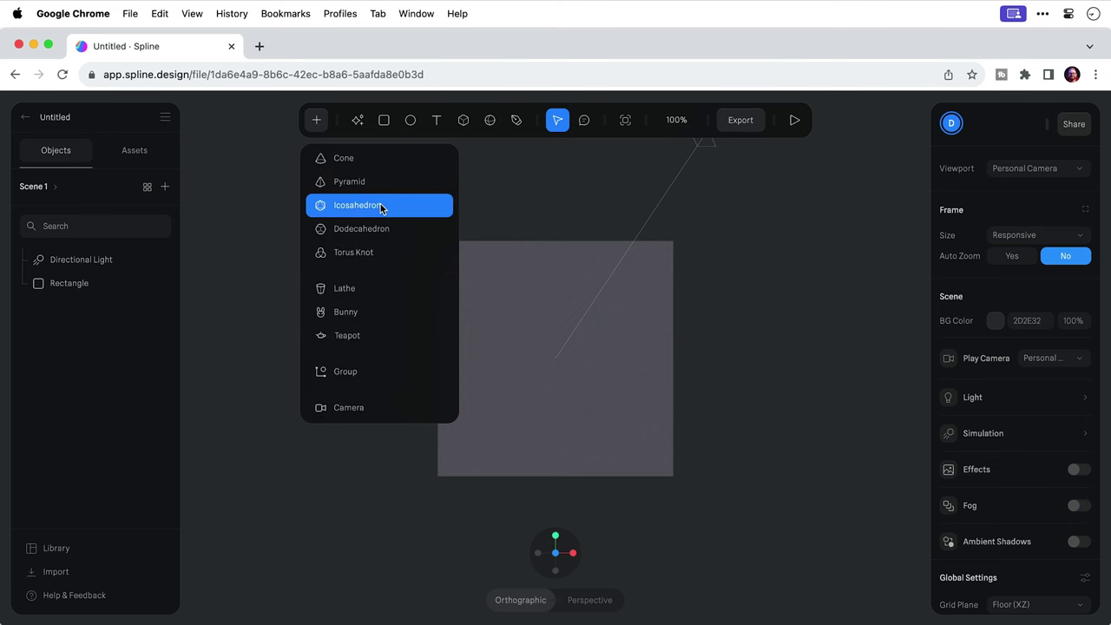
scroll(380, 204, down, 3)
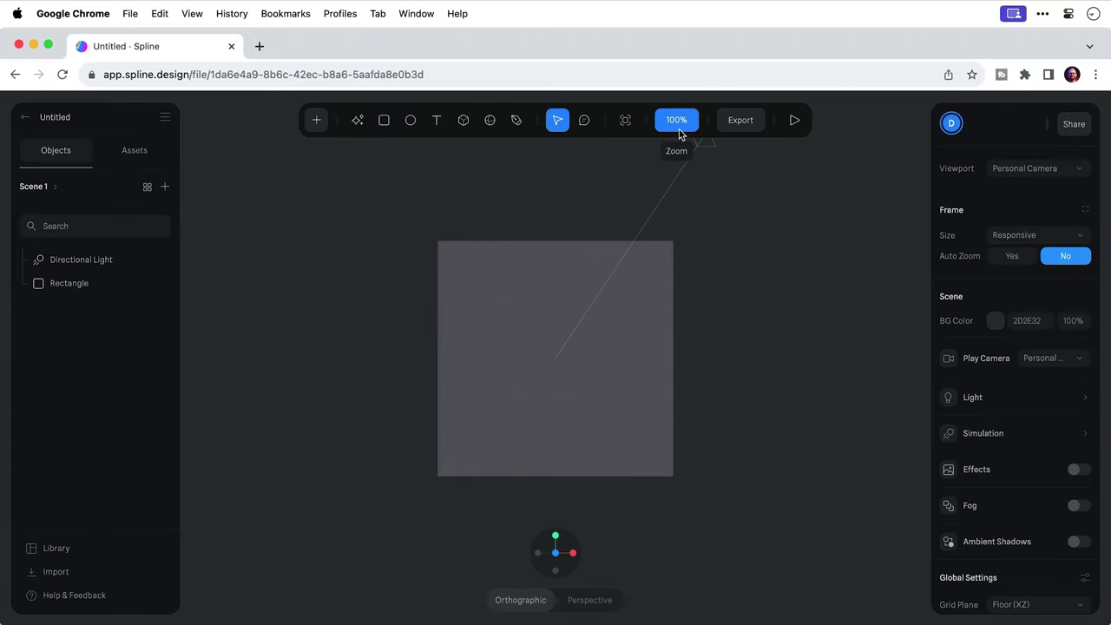
Step: Examine the available zoom levels and the scene's export options, and close both without changes
click(740, 58)
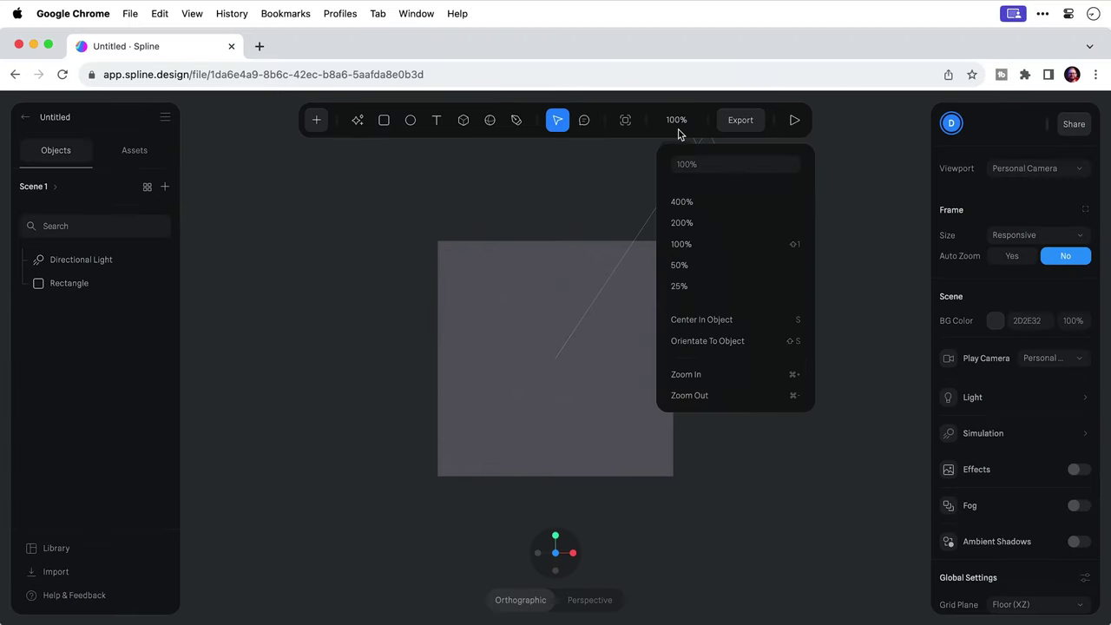
click(678, 126)
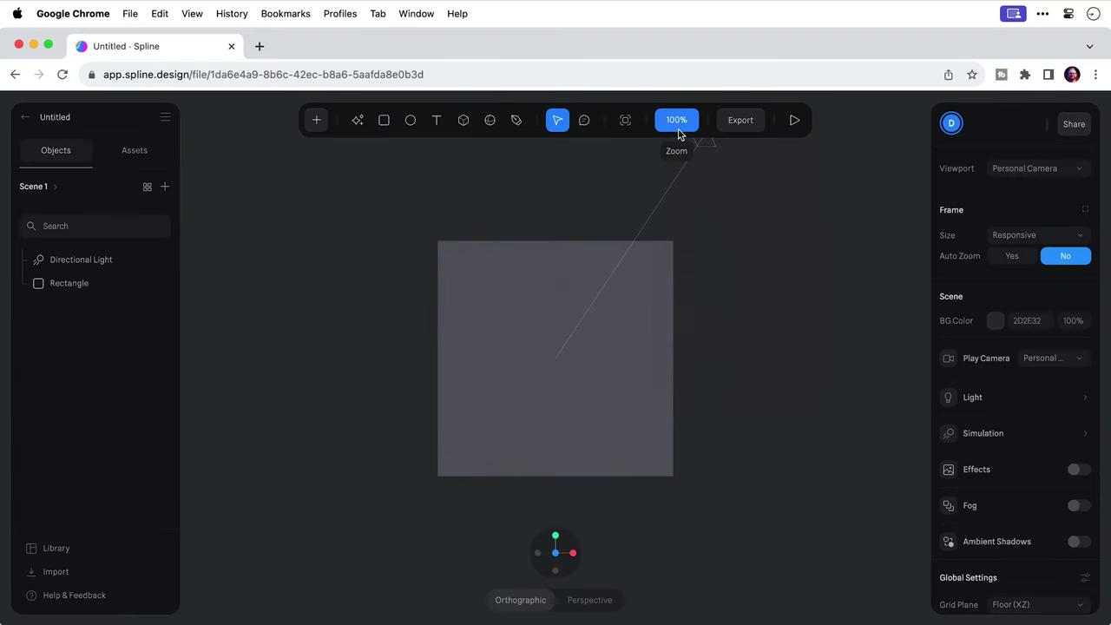
click(742, 130)
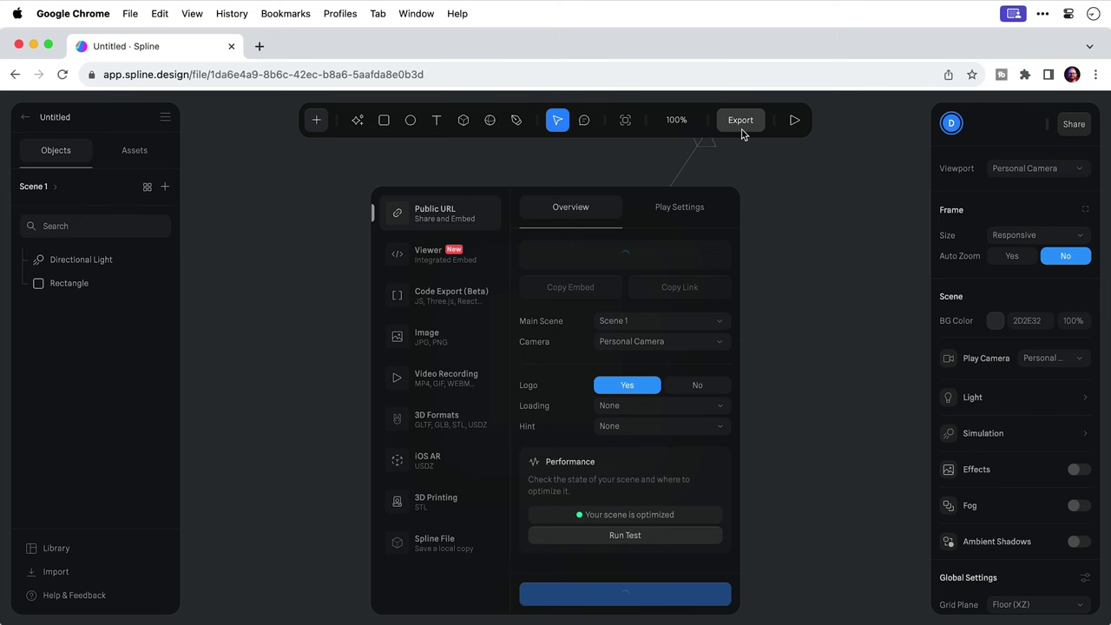
click(742, 130)
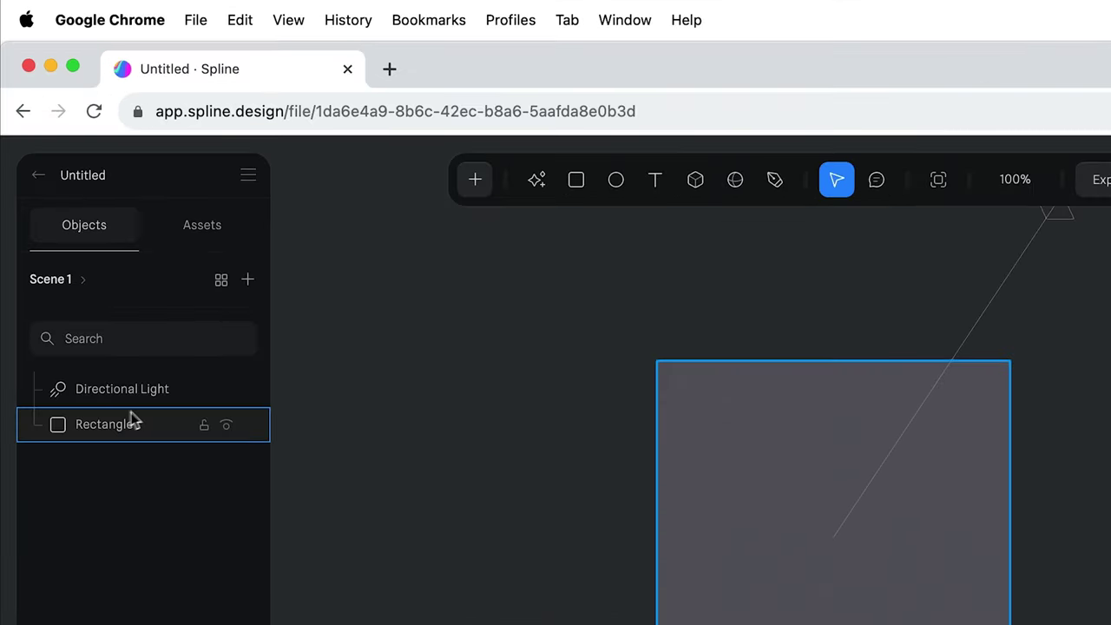
Step: Hide and show the directional light, and group it with the rectangle
click(71, 283)
click(145, 393)
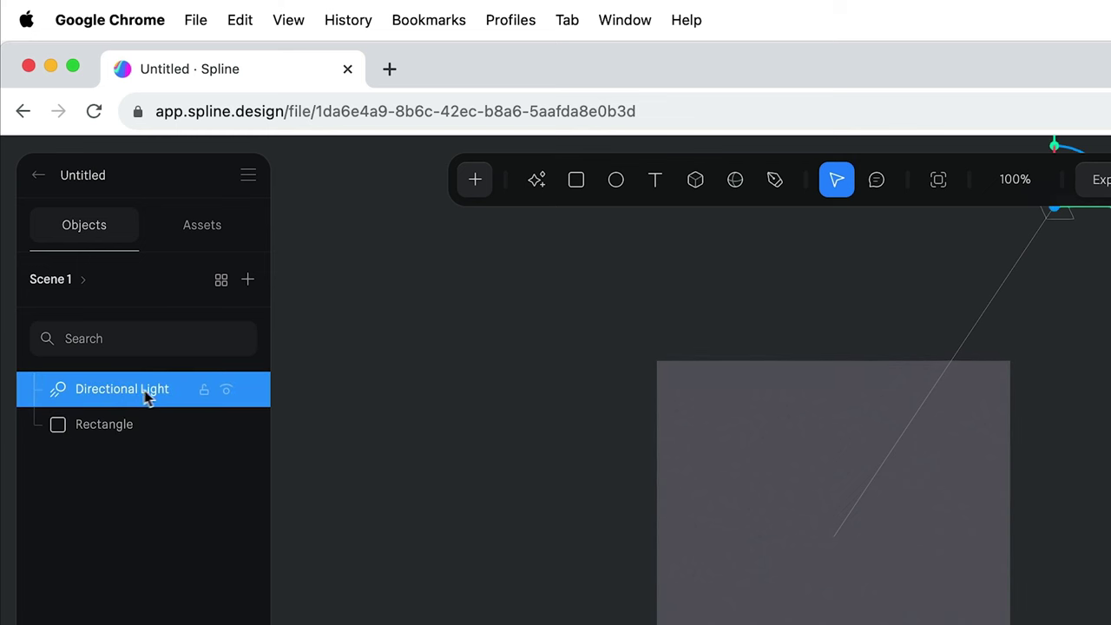
click(225, 393)
click(225, 393)
shift+click(129, 425)
key(super+g)
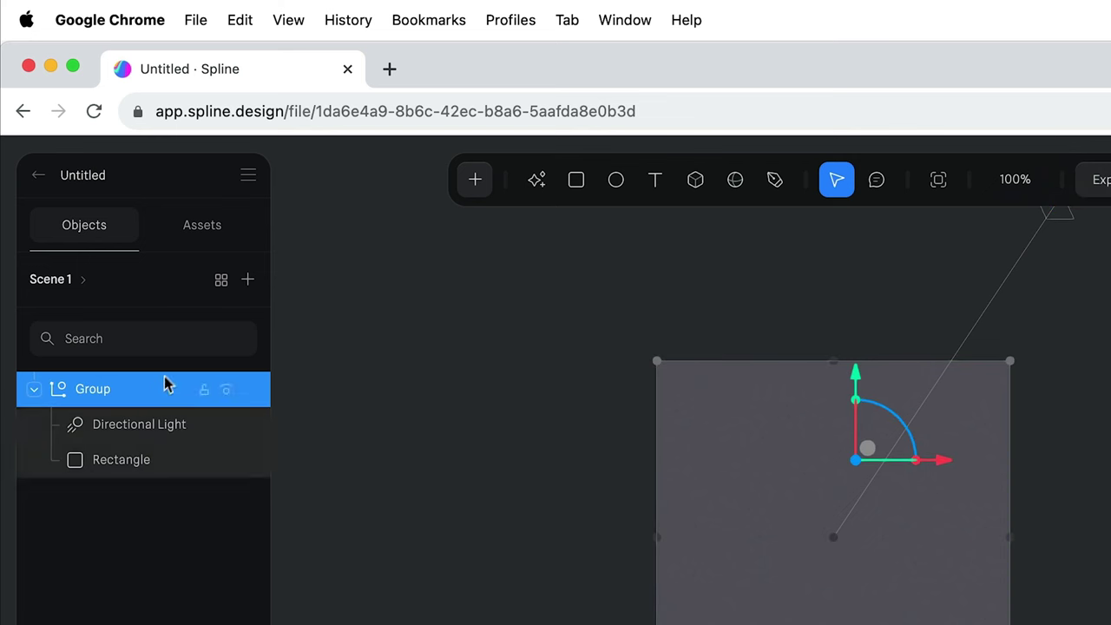
Step: Add a second scene to the file and switch back to Scene 1
click(251, 286)
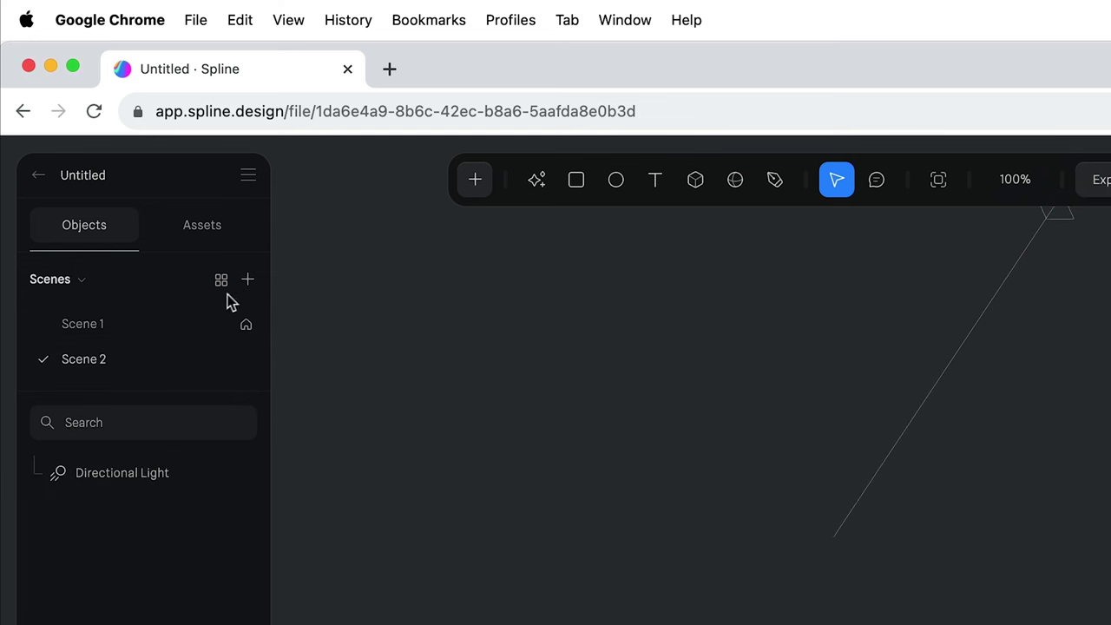
click(138, 326)
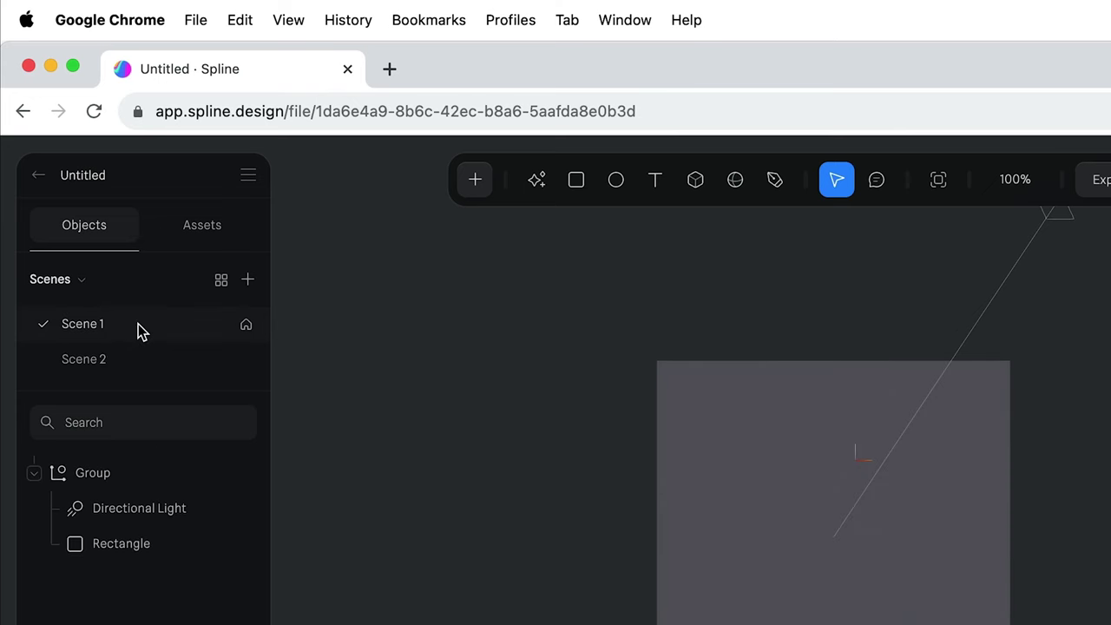
Step: Look through the file's local assets and the main file and edit commands
click(200, 229)
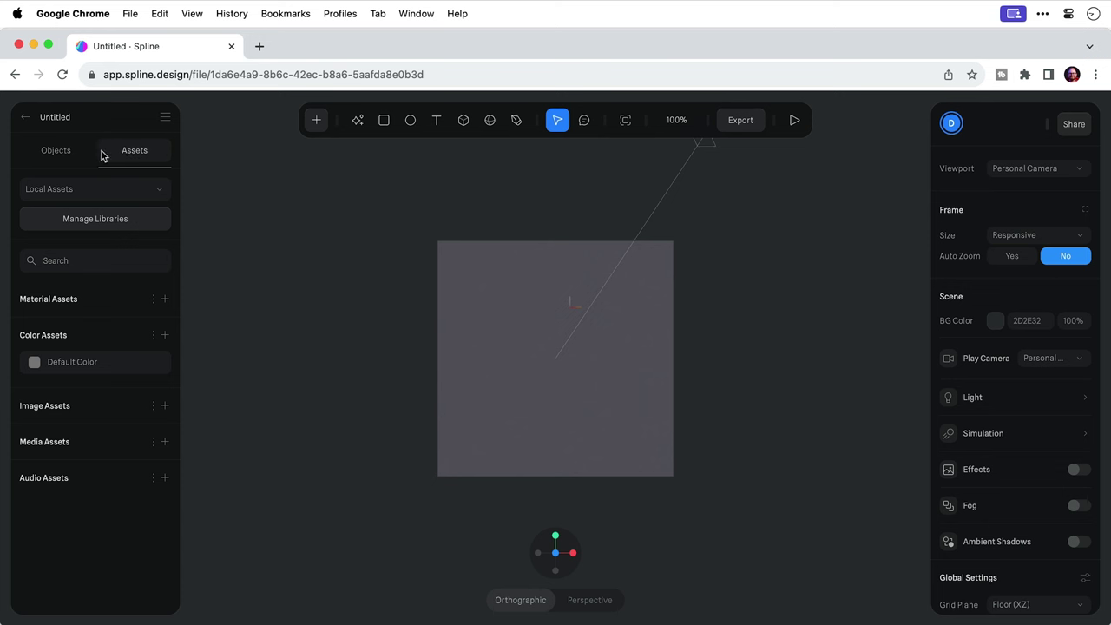
click(60, 152)
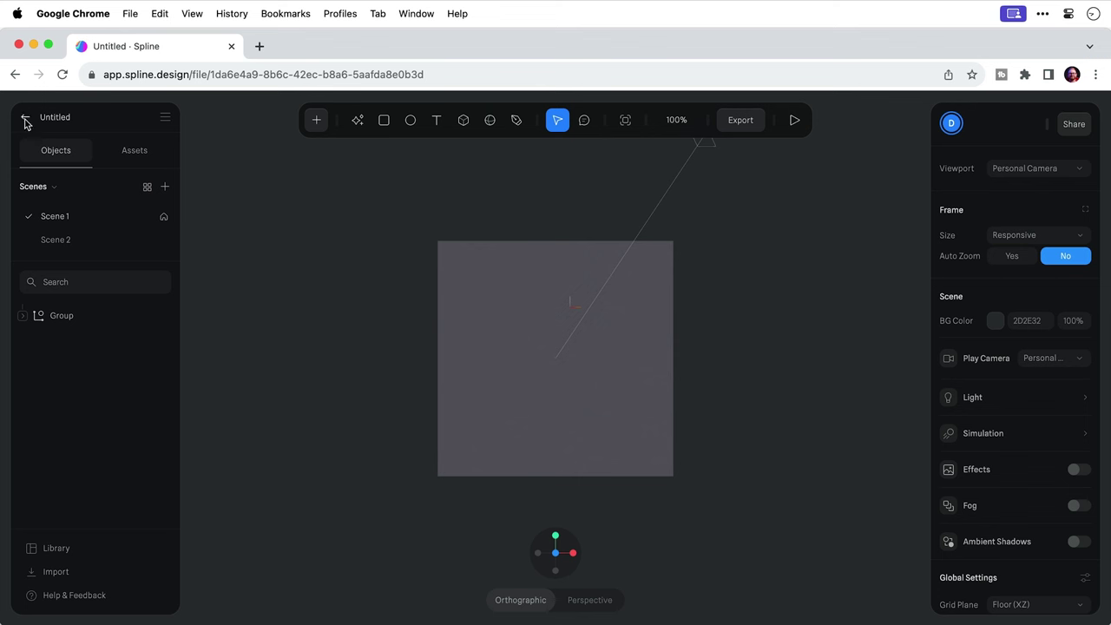
click(165, 119)
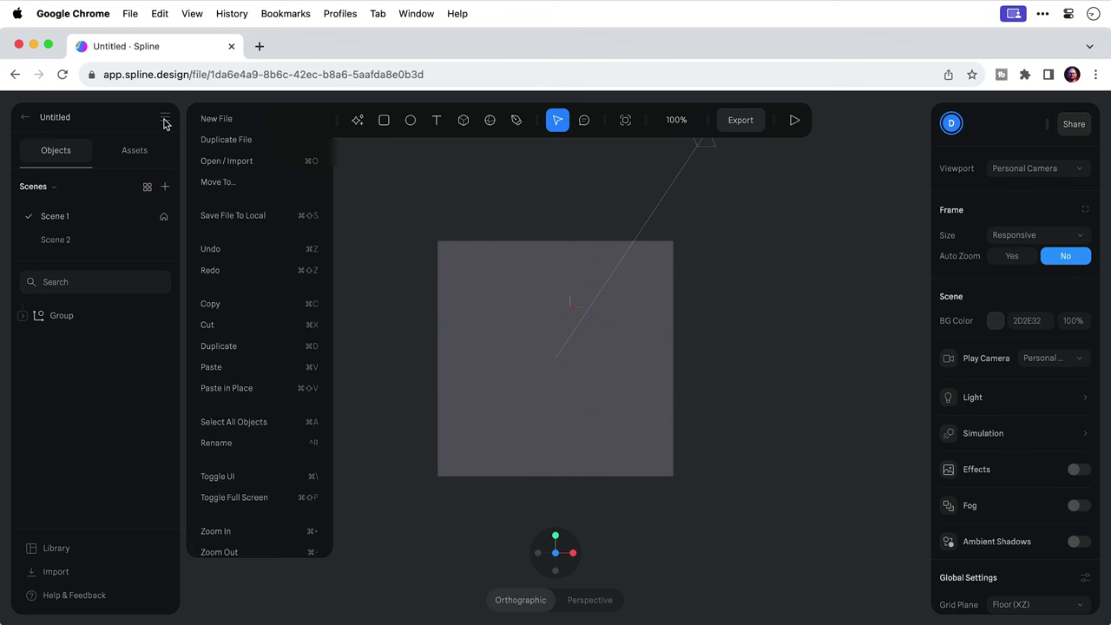
click(165, 121)
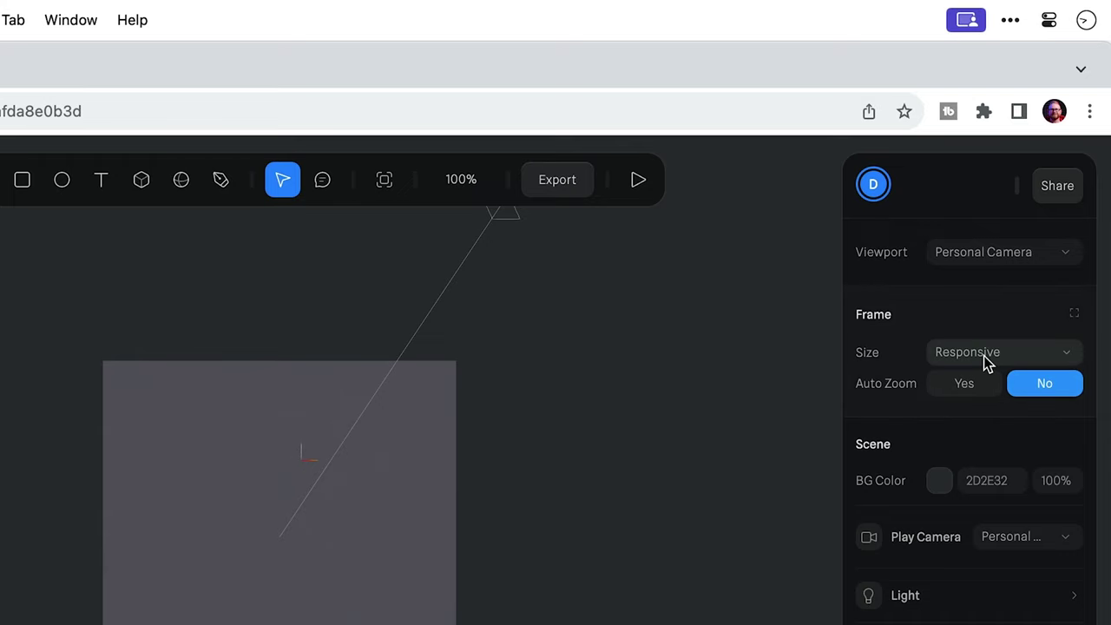
Step: Set the frame size to 1080 square (1080x1080) and check the scene's background colour picker
click(1026, 240)
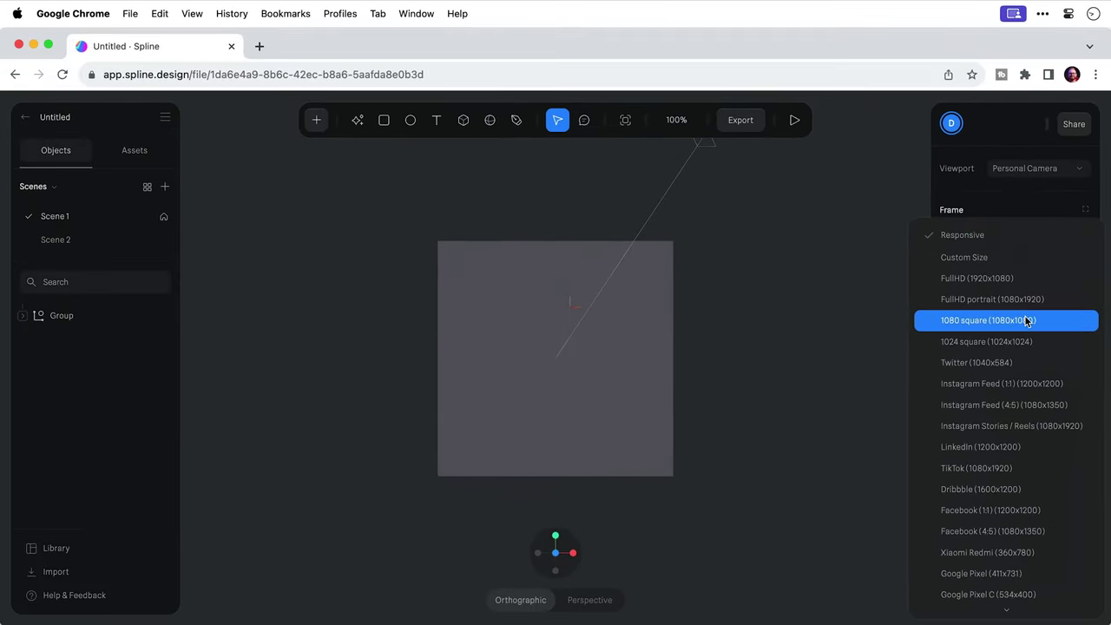
click(1025, 320)
click(1000, 347)
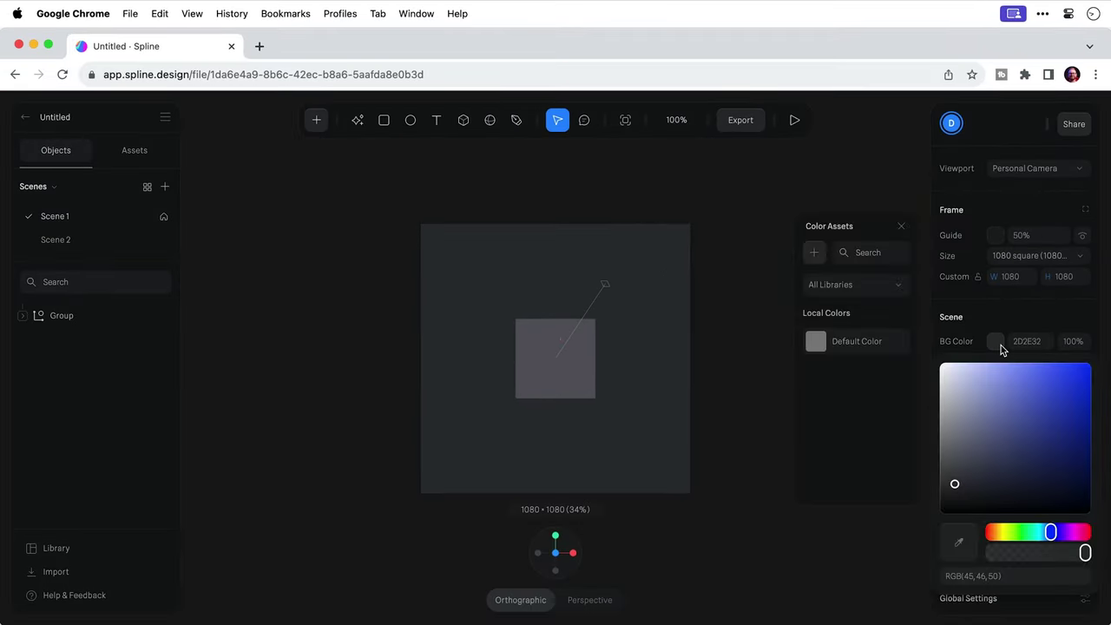
click(1000, 348)
Step: Try out ambient shadows and object snapping, turning each one off again
scroll(1000, 349, down, 5)
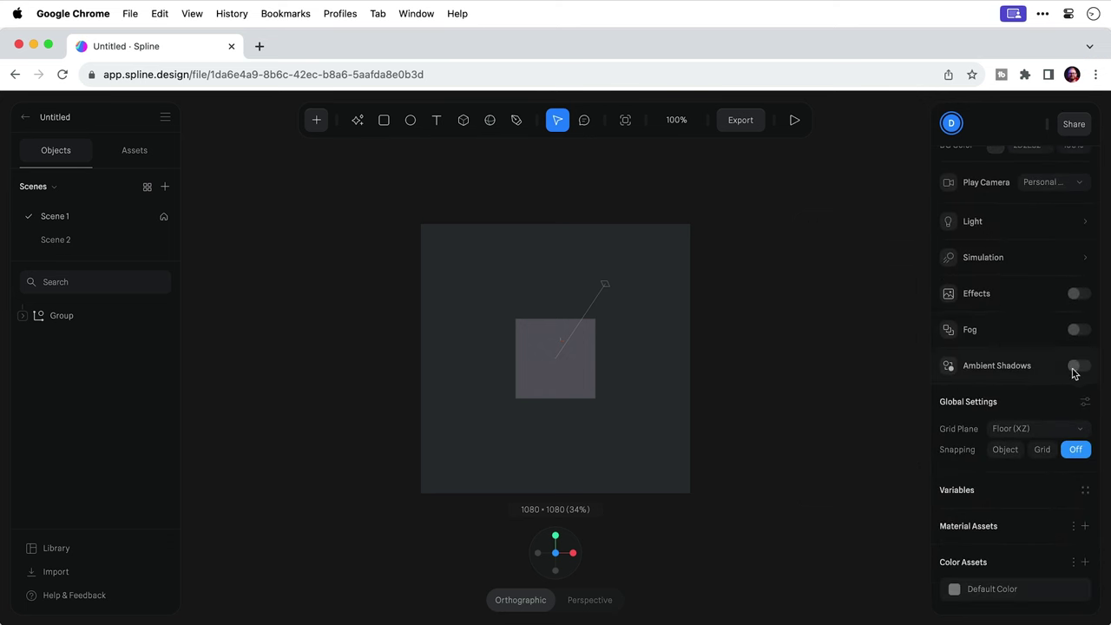
click(1075, 366)
click(1075, 368)
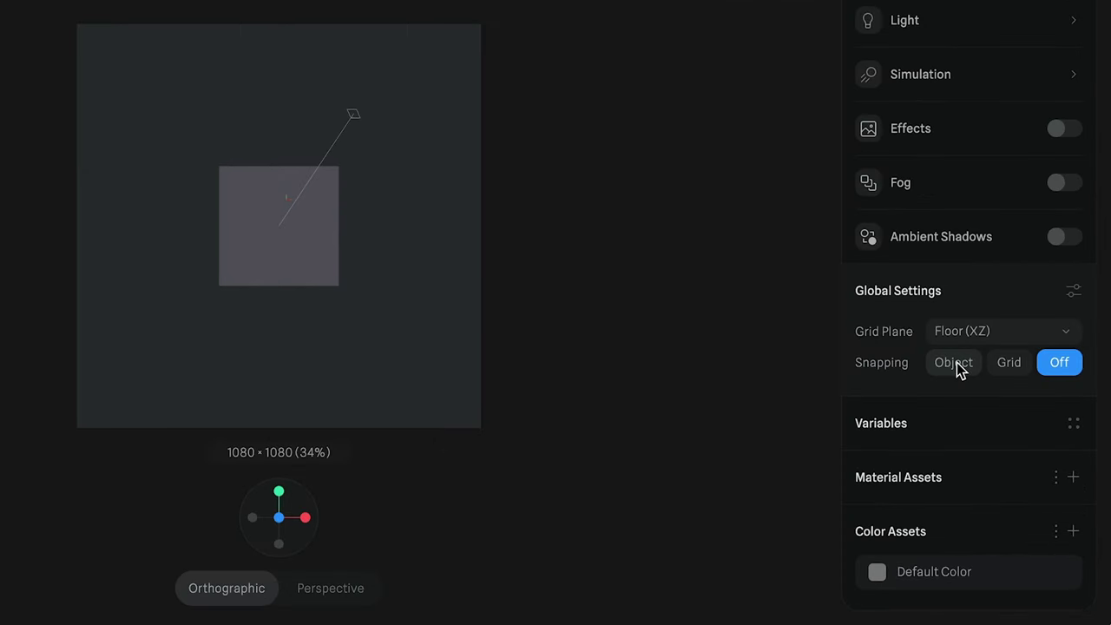
click(1008, 451)
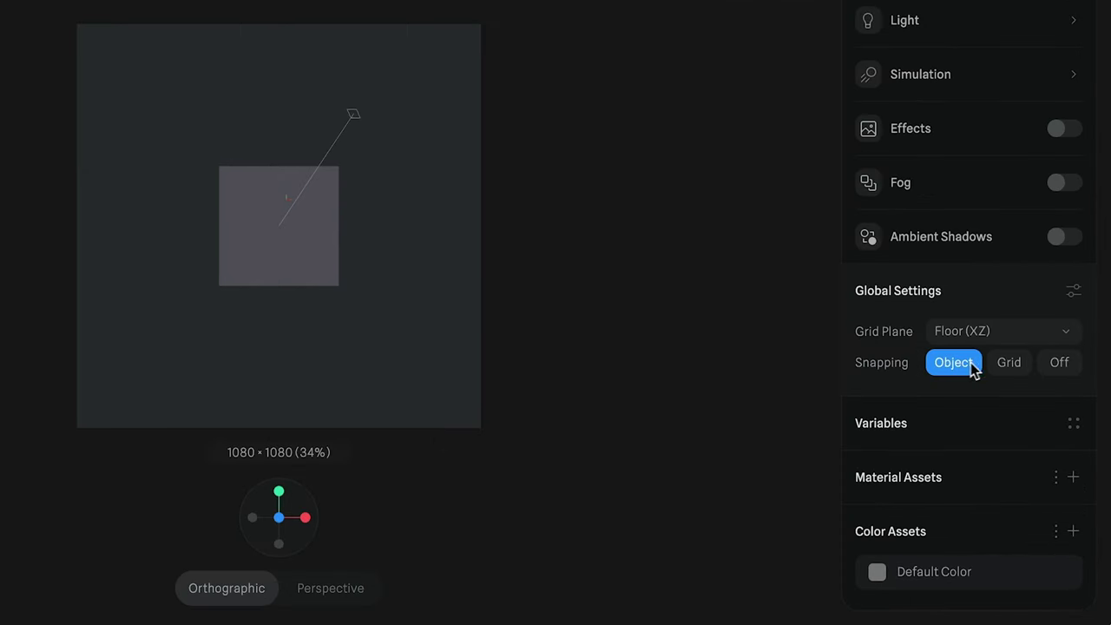
click(1059, 364)
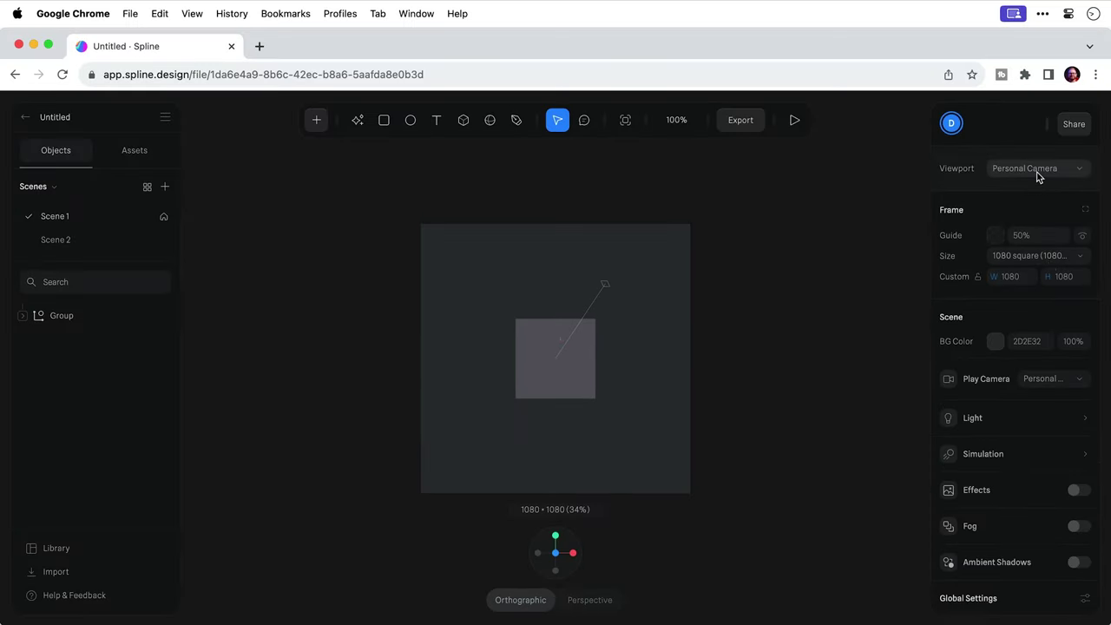
Step: Check the viewport's camera choices and keep Personal Camera
click(1036, 170)
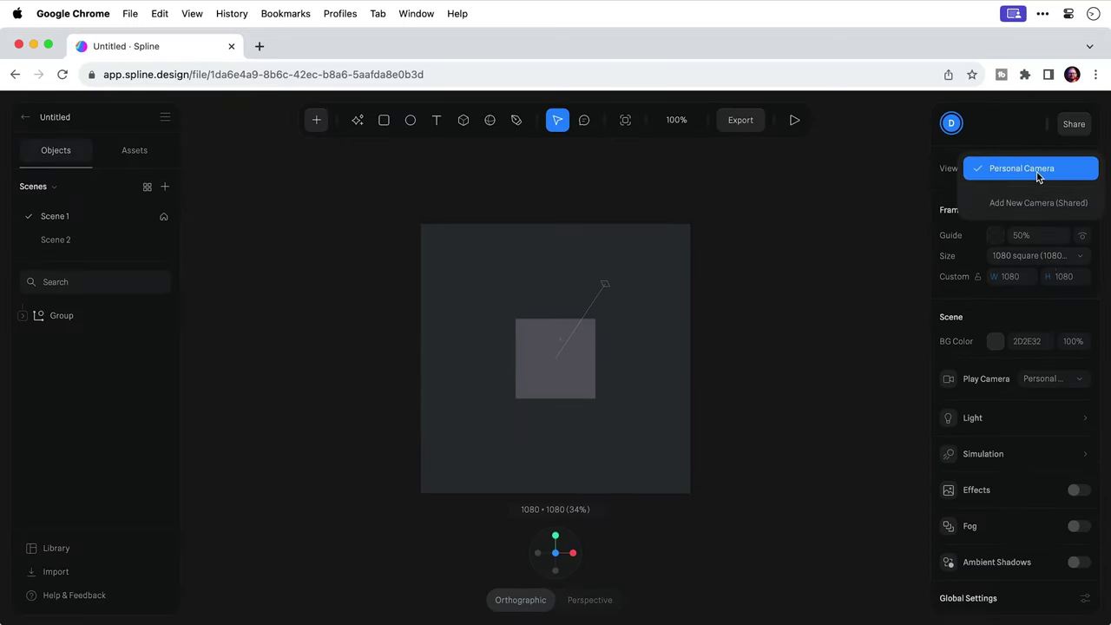
click(1022, 168)
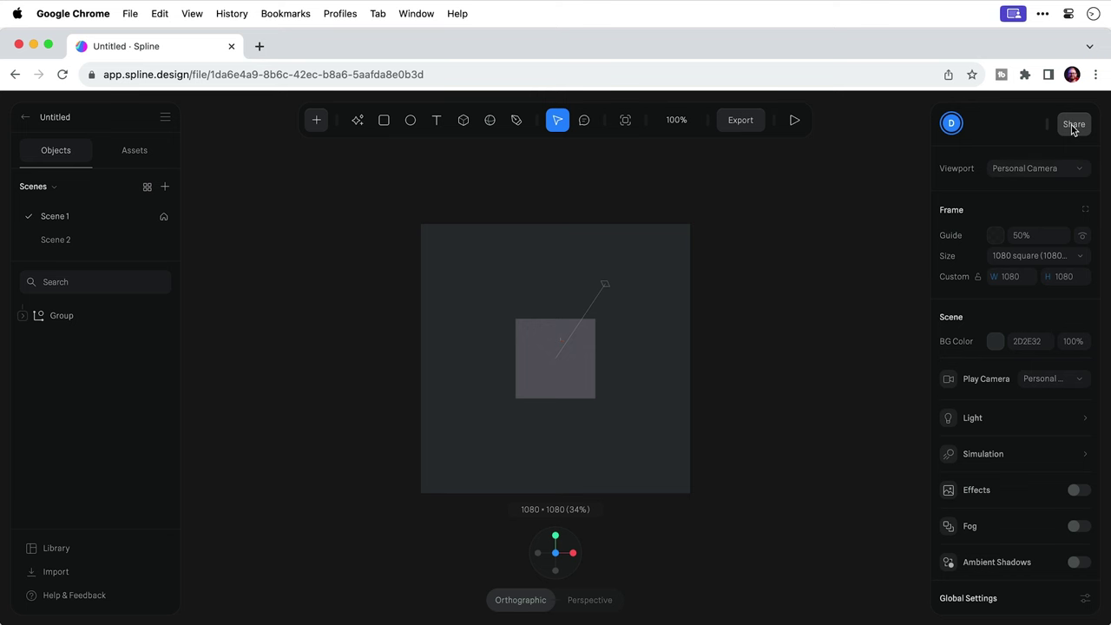
Step: Set the frame size to Responsive and select the group in the viewport
click(1029, 258)
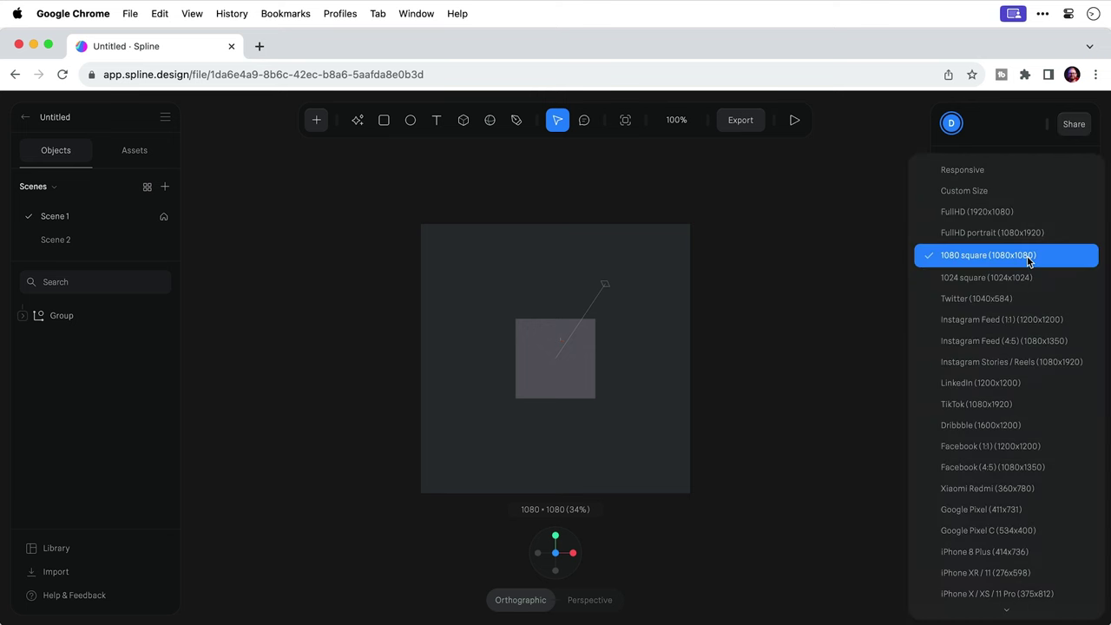
click(1030, 170)
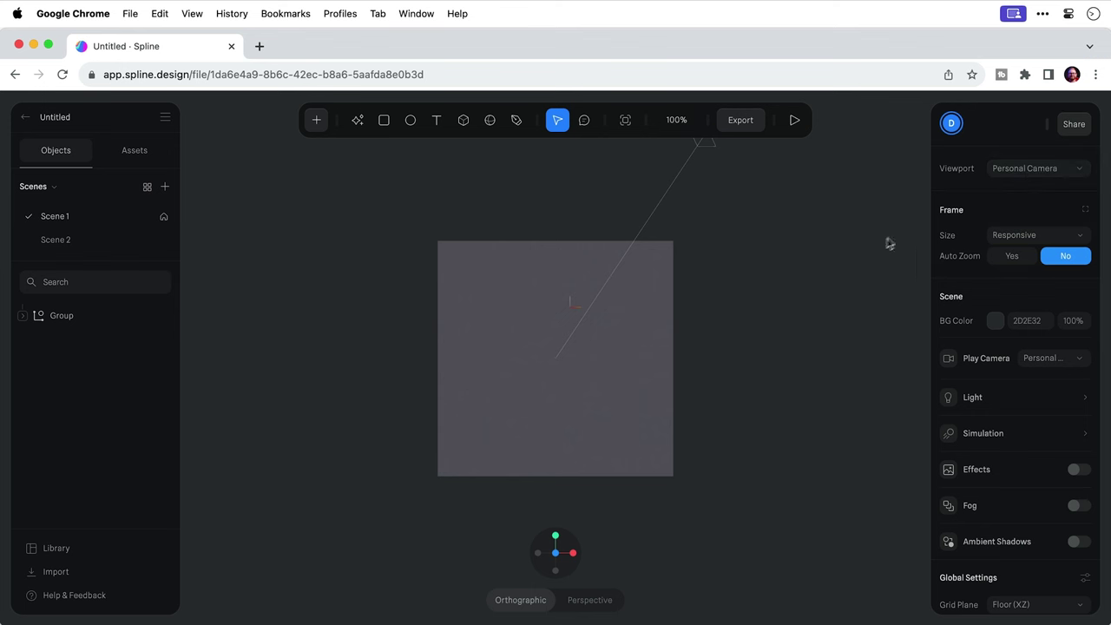
click(632, 346)
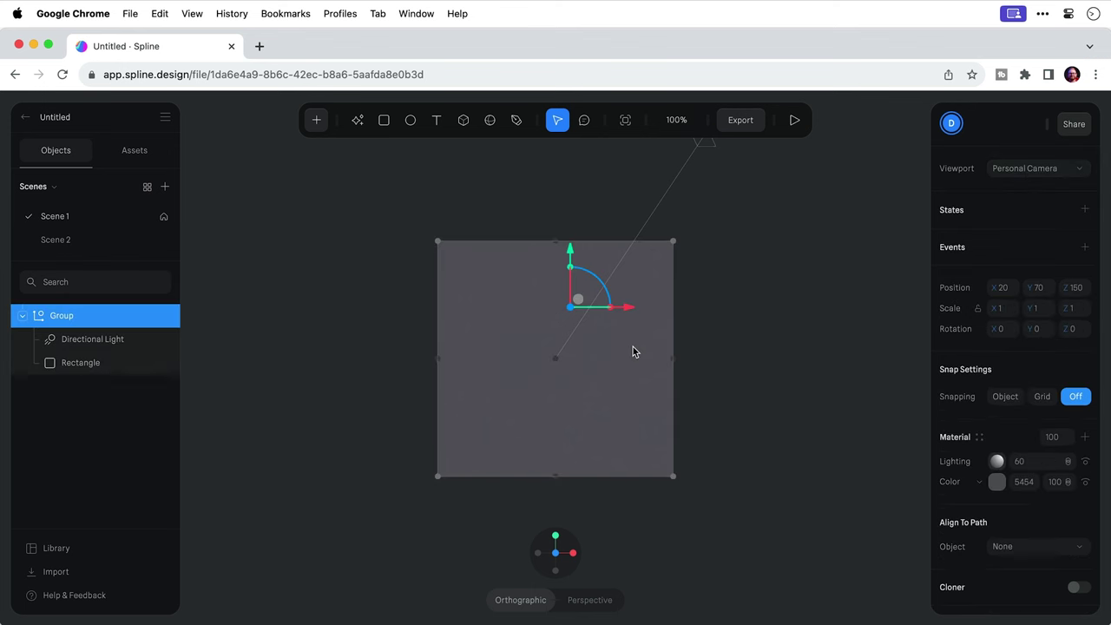
Step: Practise panning, zooming in and out, and orbiting the view around the selected group
scroll(633, 346, up, 2)
scroll(637, 347, down, 3)
scroll(637, 346, right, 2)
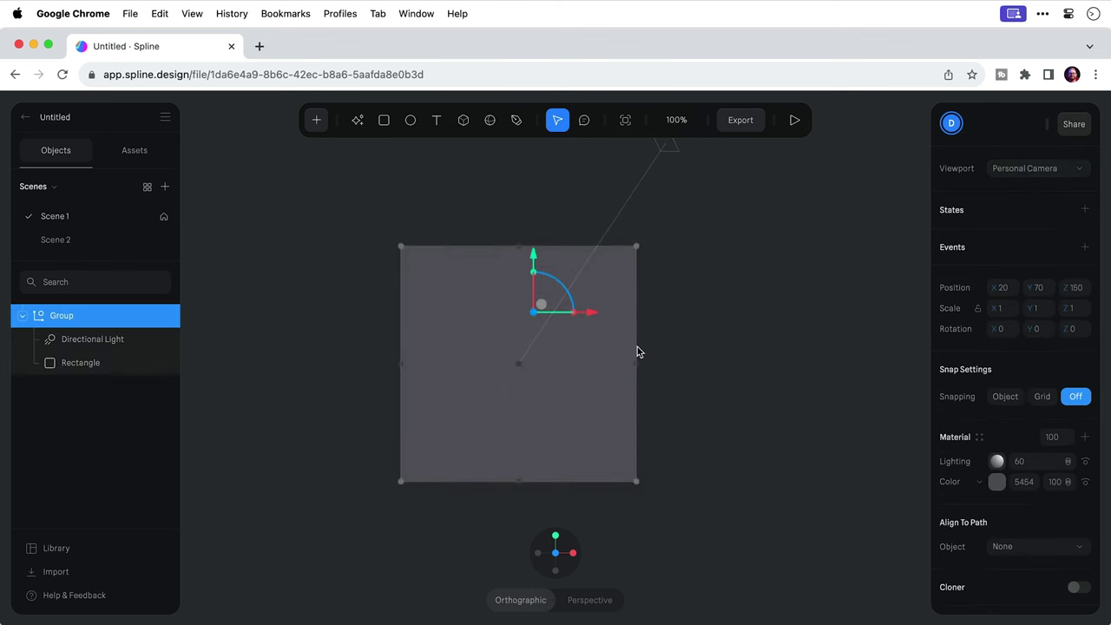
drag(637, 347, 672, 332)
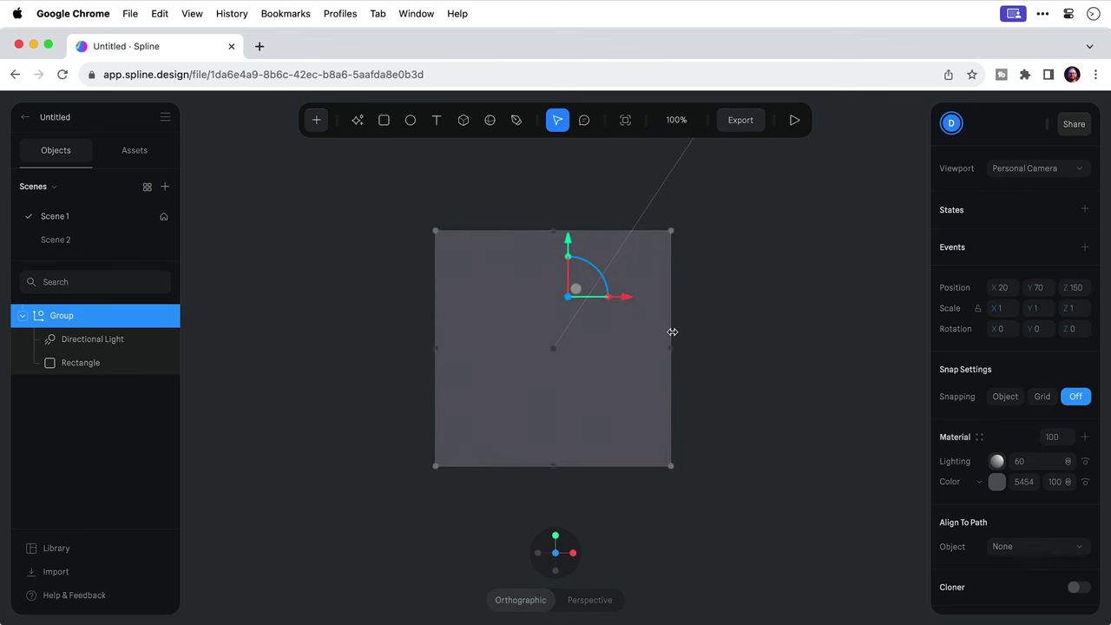
key(minus)
key(minus)
key(plus)
key(plus)
key(plus)
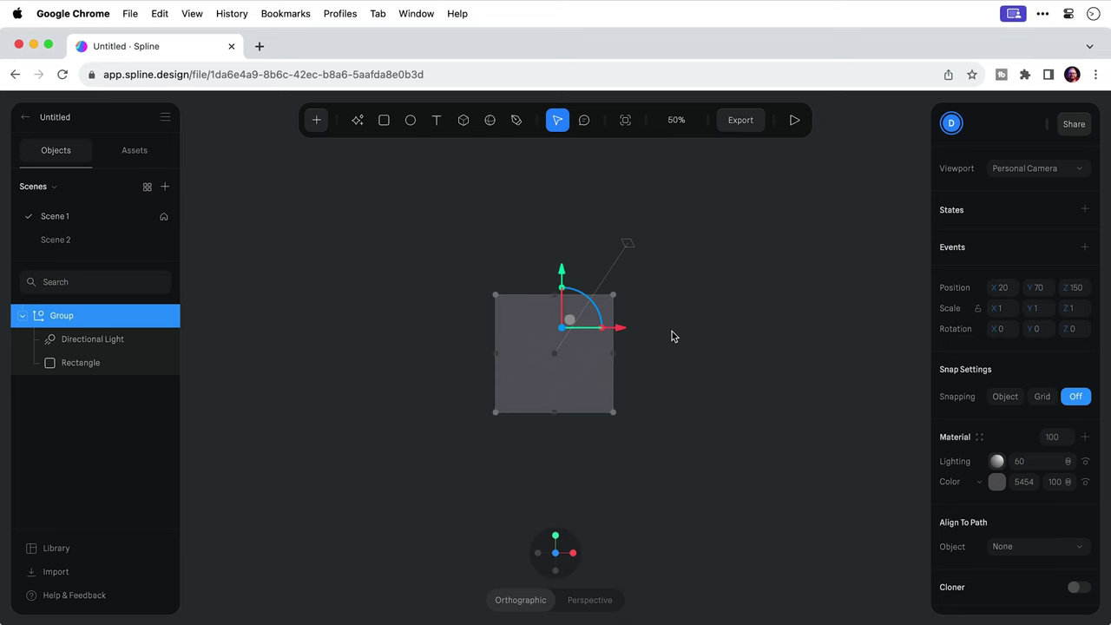
key(minus)
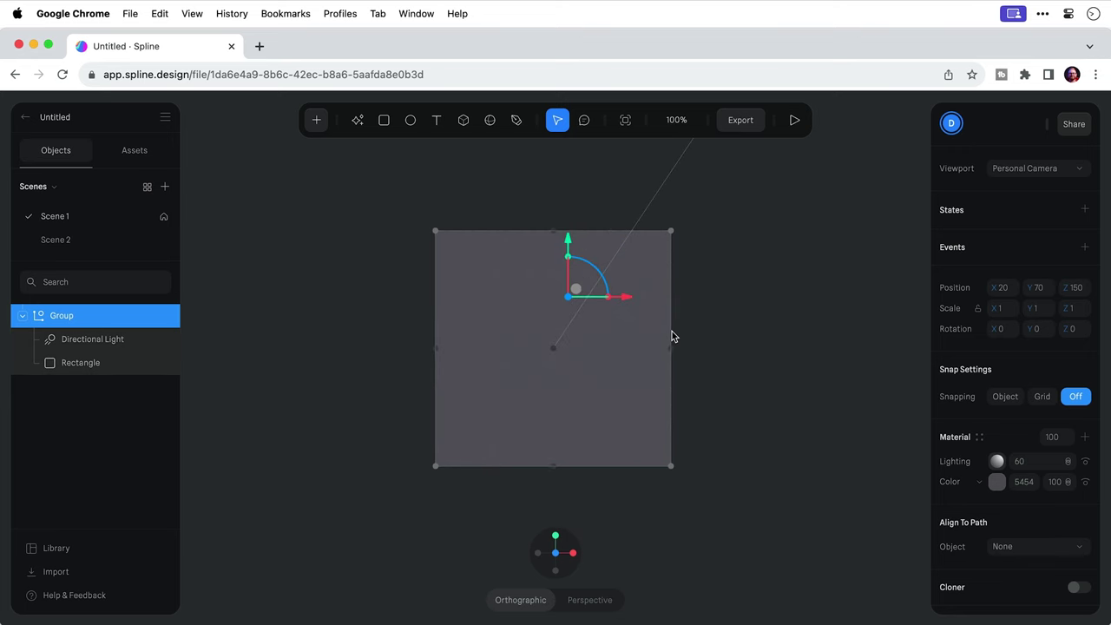
ctrl+scroll(553, 350, down, 10)
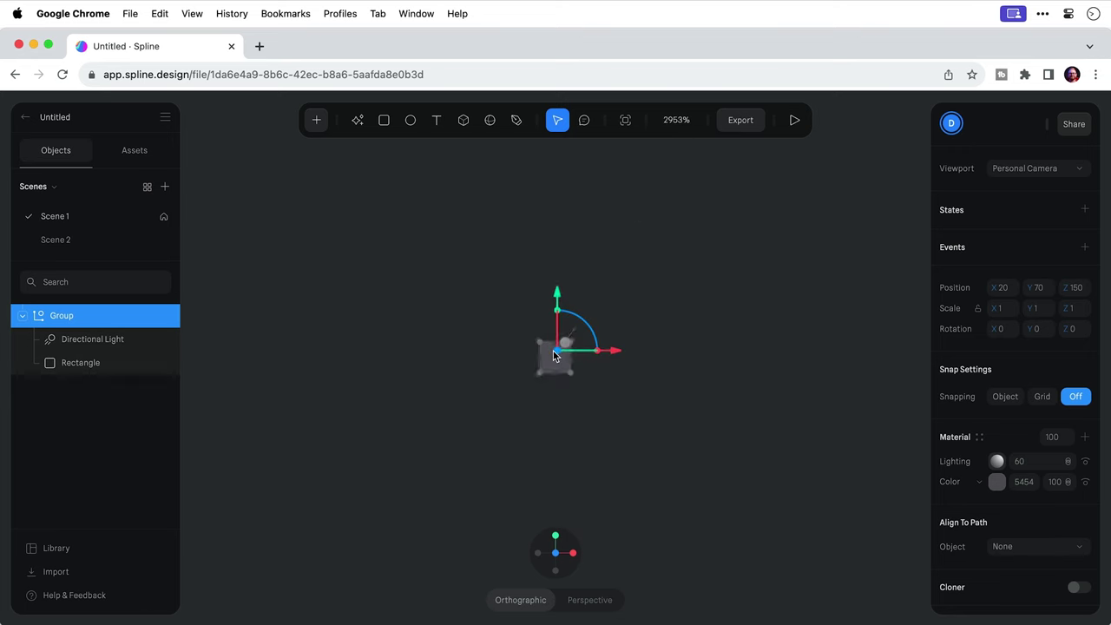
ctrl+scroll(553, 350, up, 10)
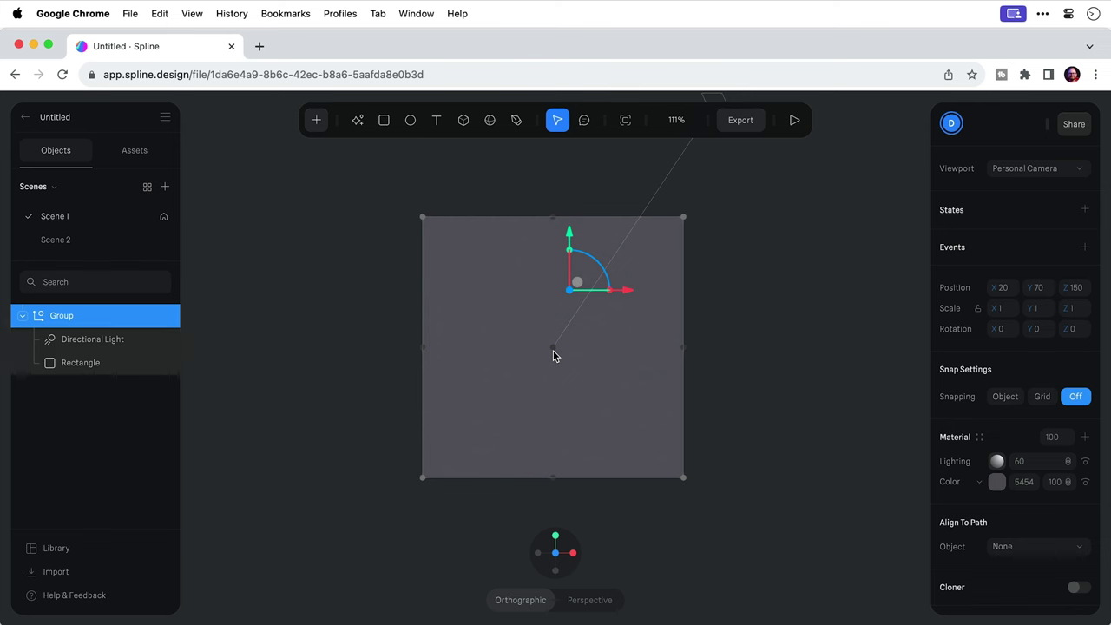
right_drag(555, 356, 579, 374)
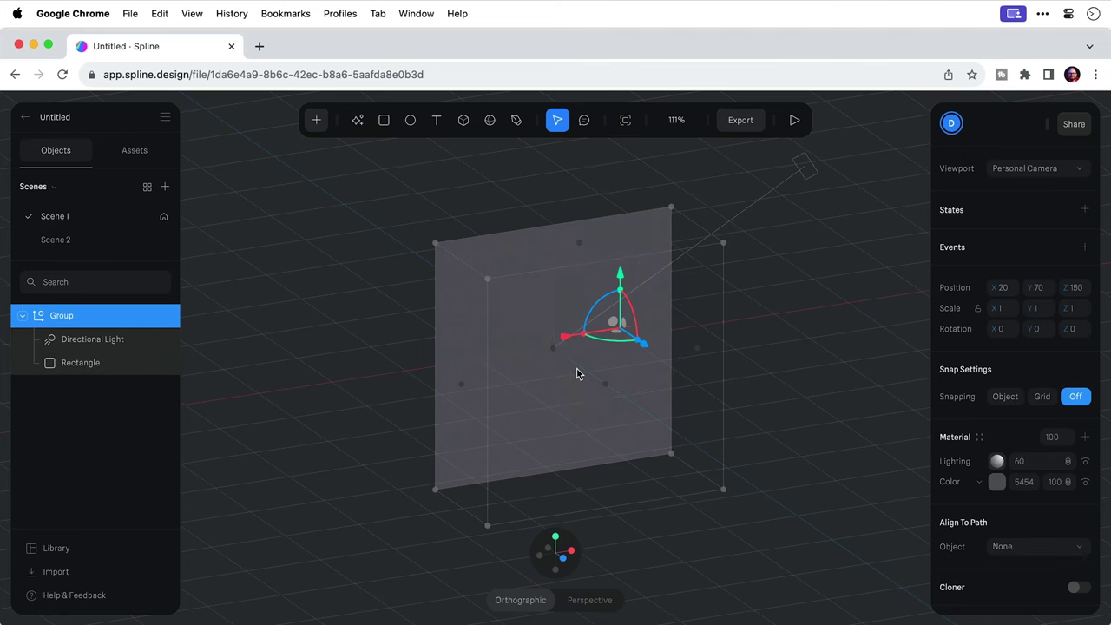
Step: Move the group along its X axis and rotate it around its Y axis with the gizmo
drag(568, 338, 591, 334)
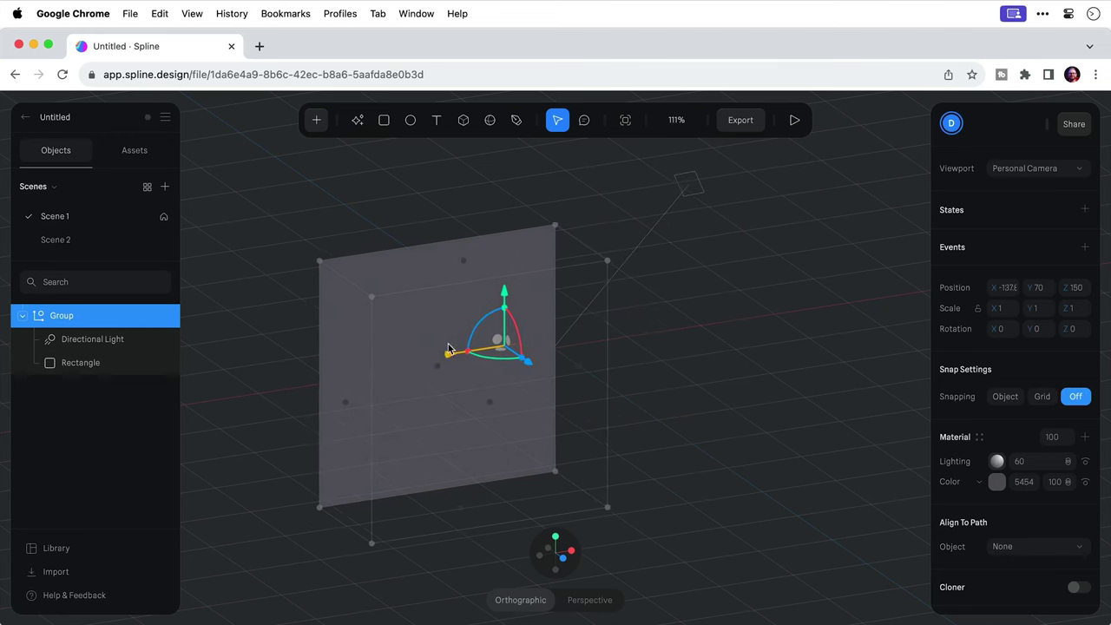
drag(717, 255, 634, 267)
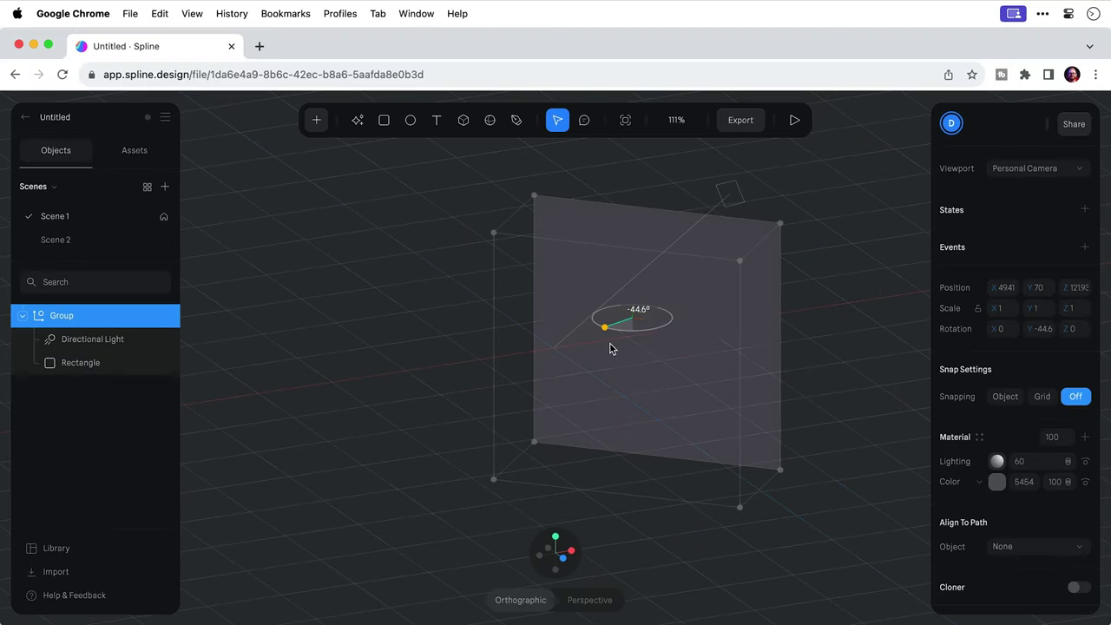
drag(610, 348, 635, 353)
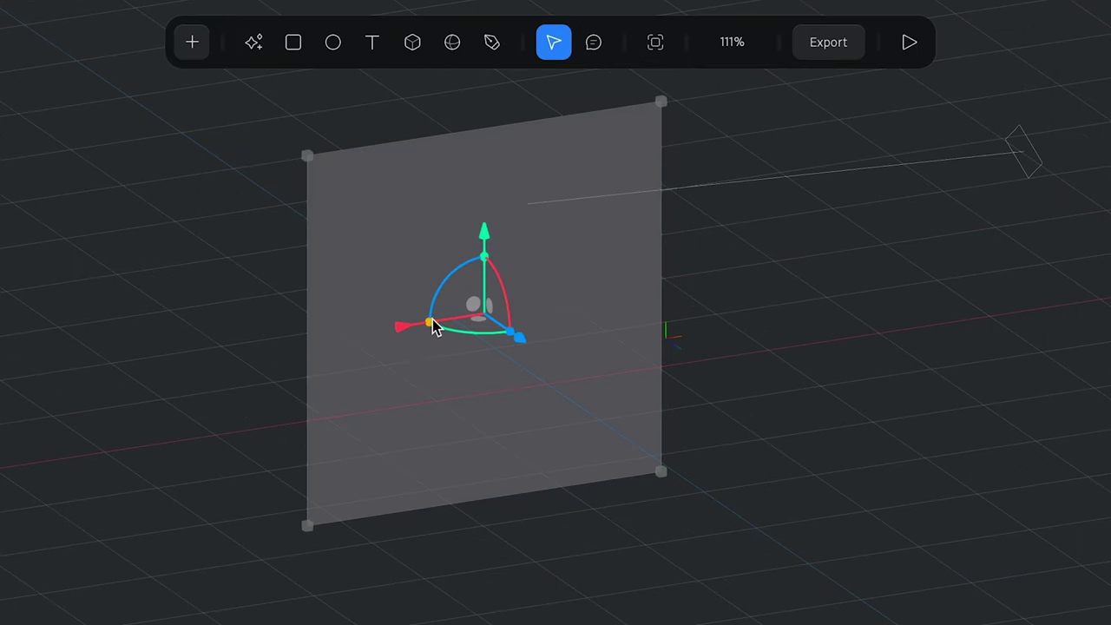
Step: Scale the rectangle with the gizmo to about 1.35 in X, 1.01 in Y and 5.88 in Z
mouse_move(431, 322)
mouse_down()
mouse_move(341, 322)
mouse_move(417, 323)
mouse_up()
mouse_move(484, 257)
mouse_down()
mouse_move(486, 231)
mouse_move(486, 289)
mouse_move(486, 258)
mouse_up()
drag(492, 310, 540, 362)
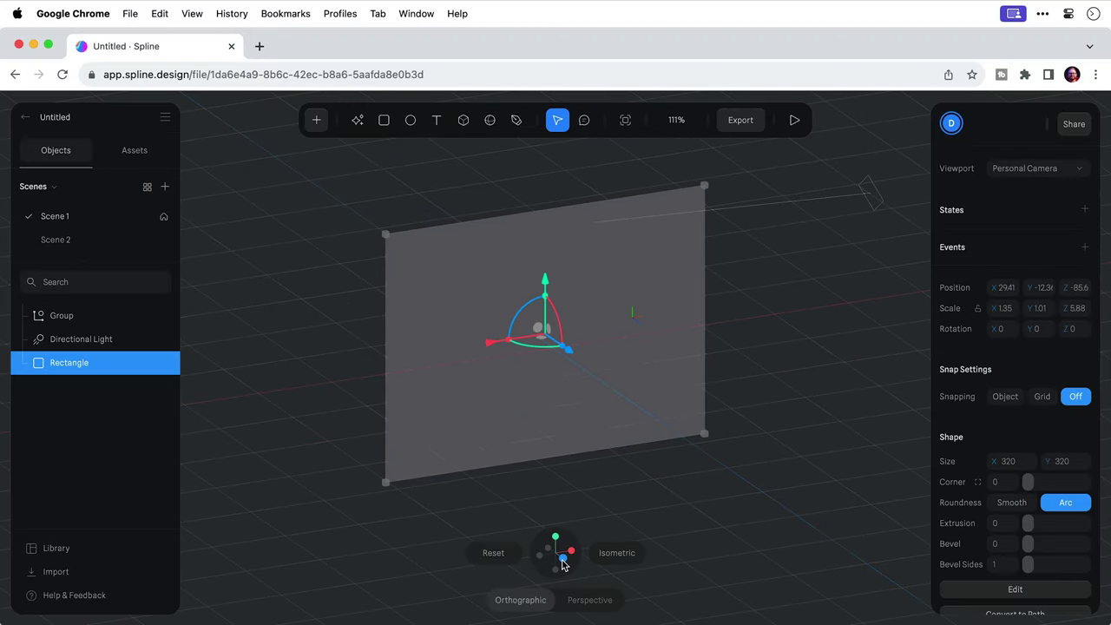
Step: View the rectangle from the front, side and top axes, and in the isometric view
click(563, 562)
click(572, 553)
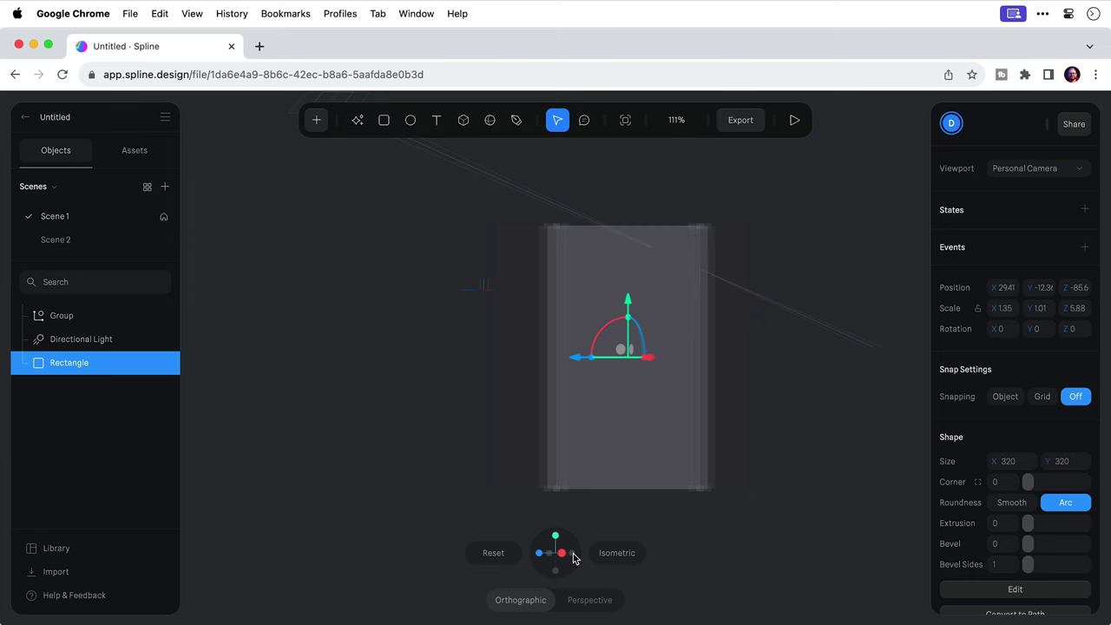
click(557, 538)
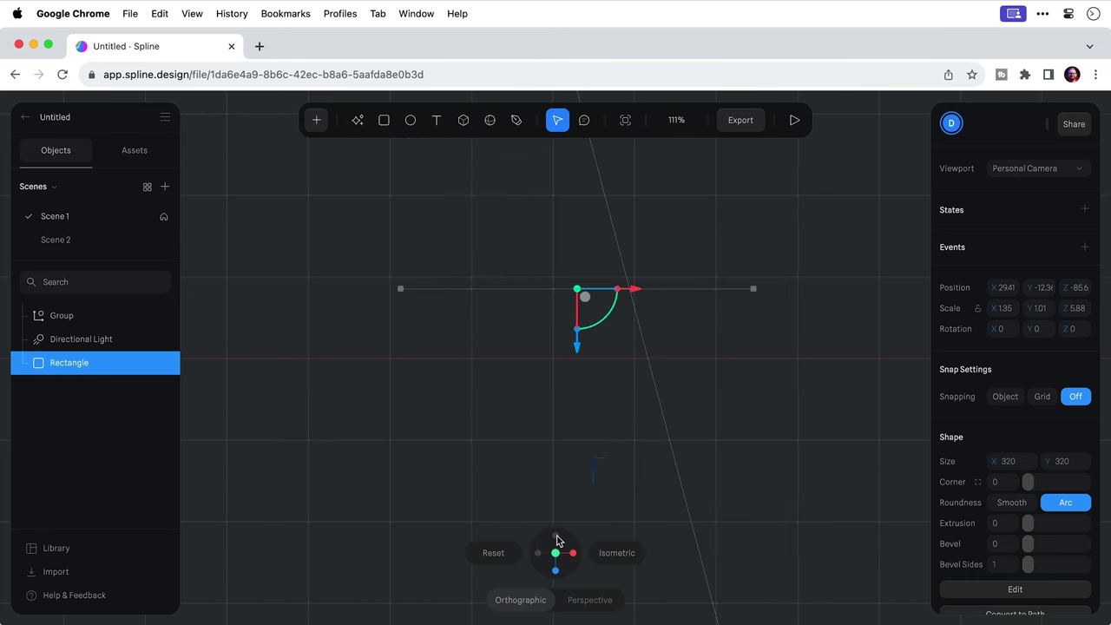
click(556, 570)
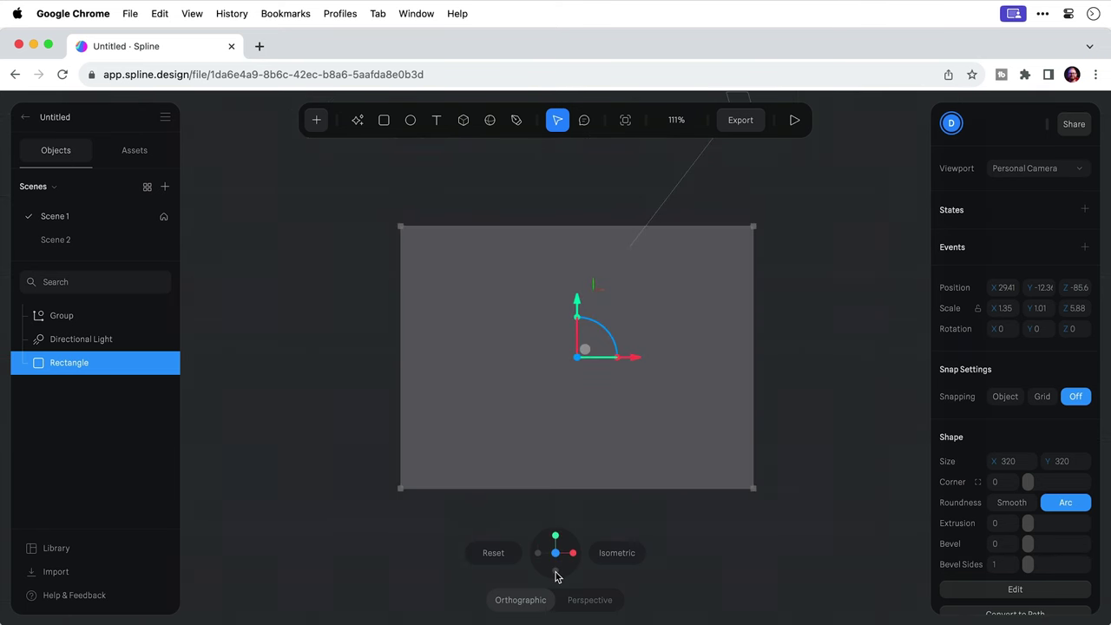
click(604, 558)
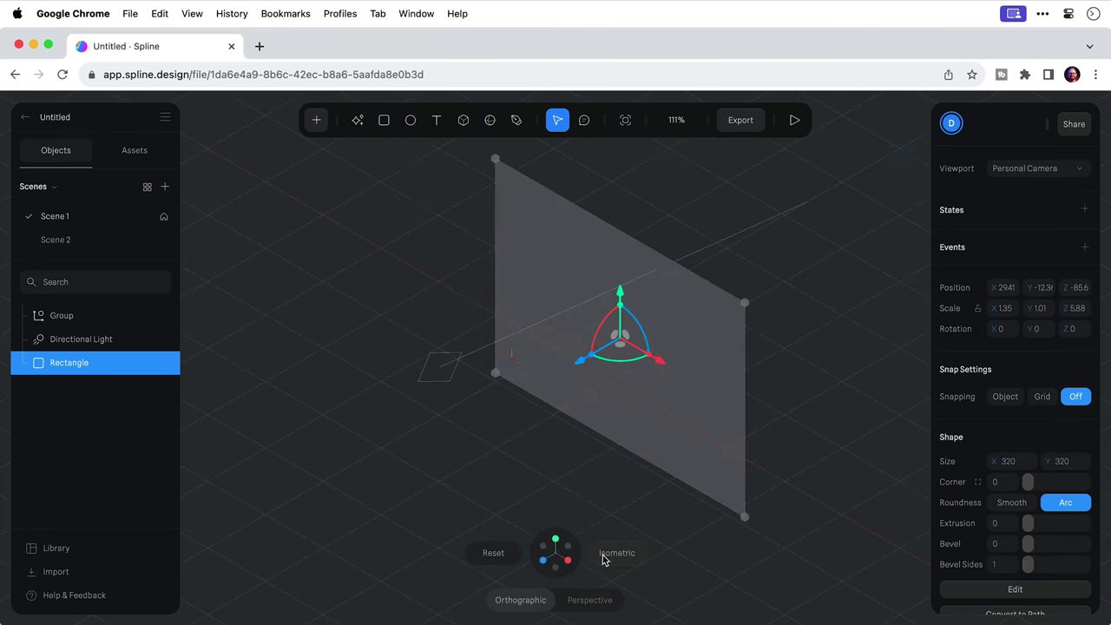
Step: Compare the rectangle in Perspective and Orthographic projection, ending on Orthographic
click(592, 601)
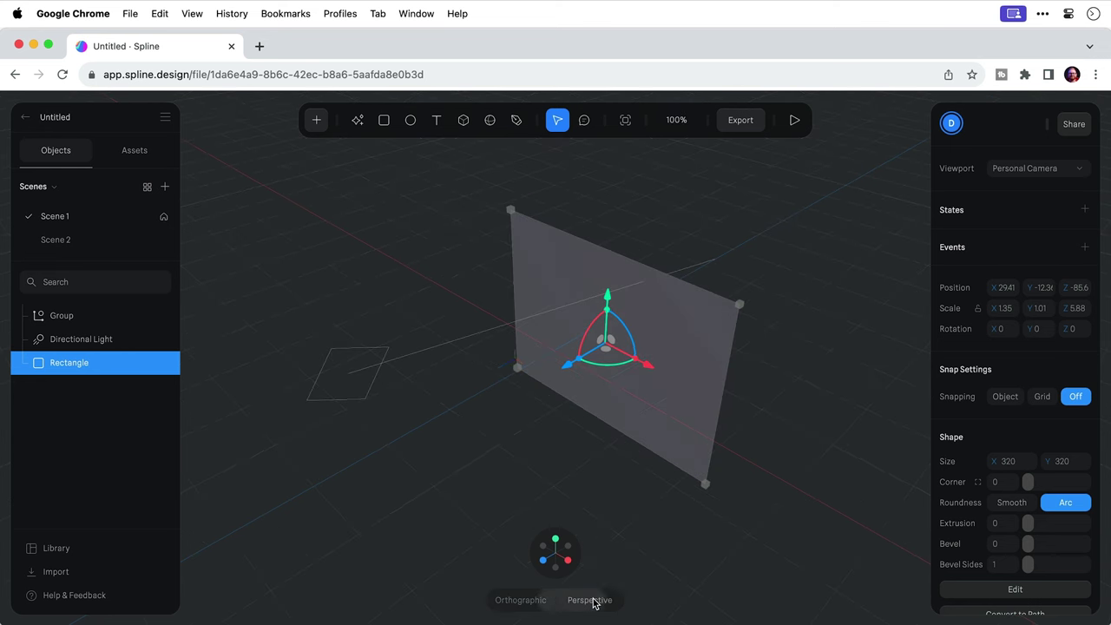
drag(629, 463, 614, 441)
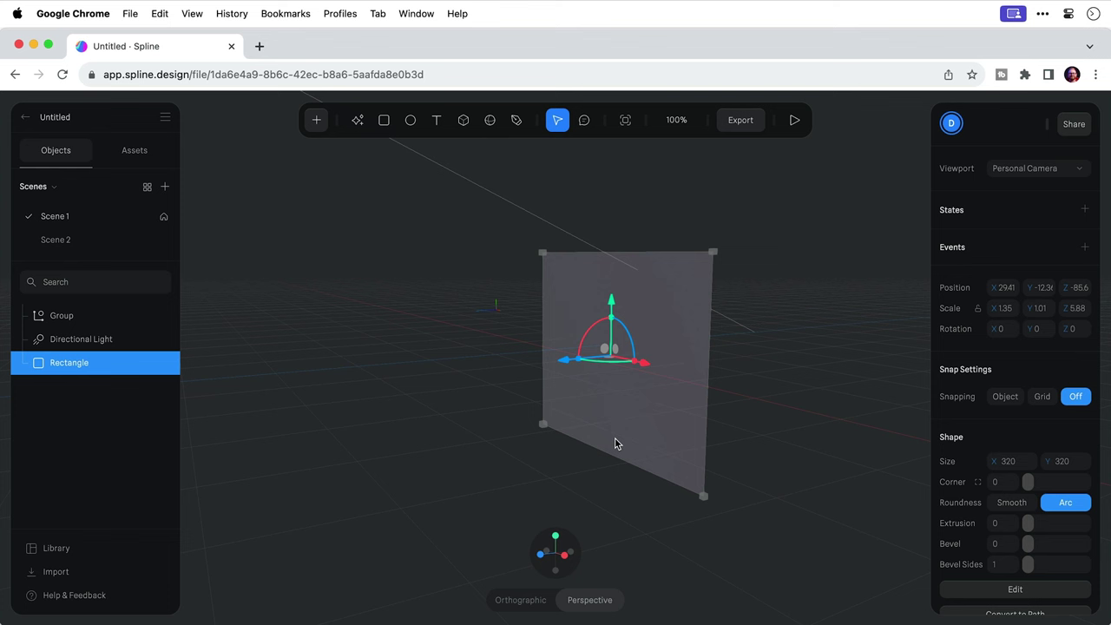
mouse_move(557, 563)
click(535, 600)
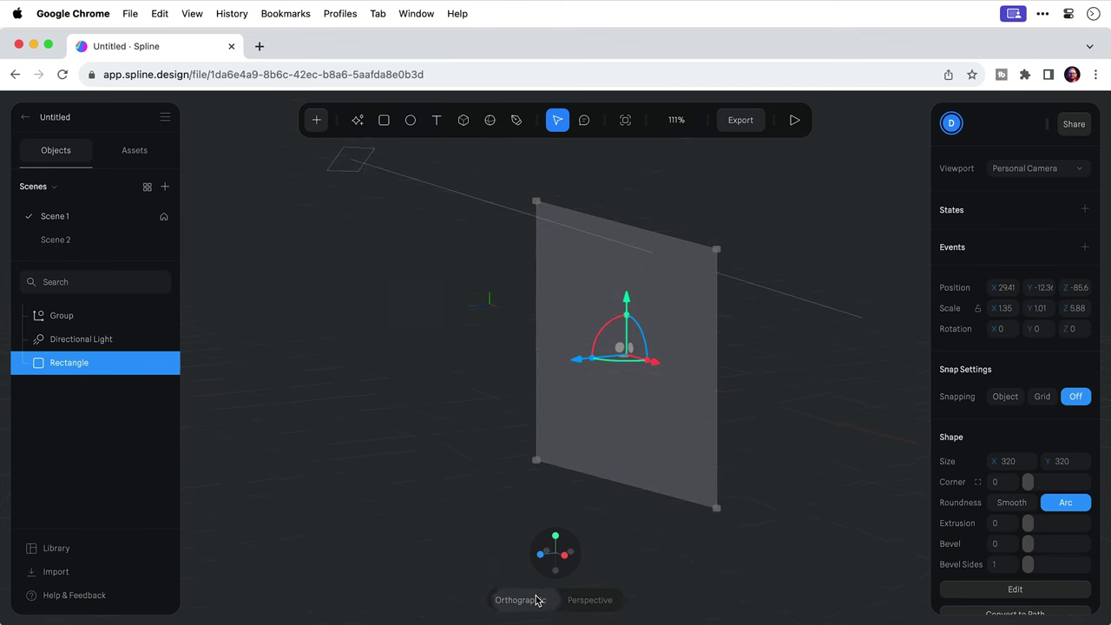
Step: Stretch the rectangle slightly outward from one of its lower corners
drag(631, 462, 653, 470)
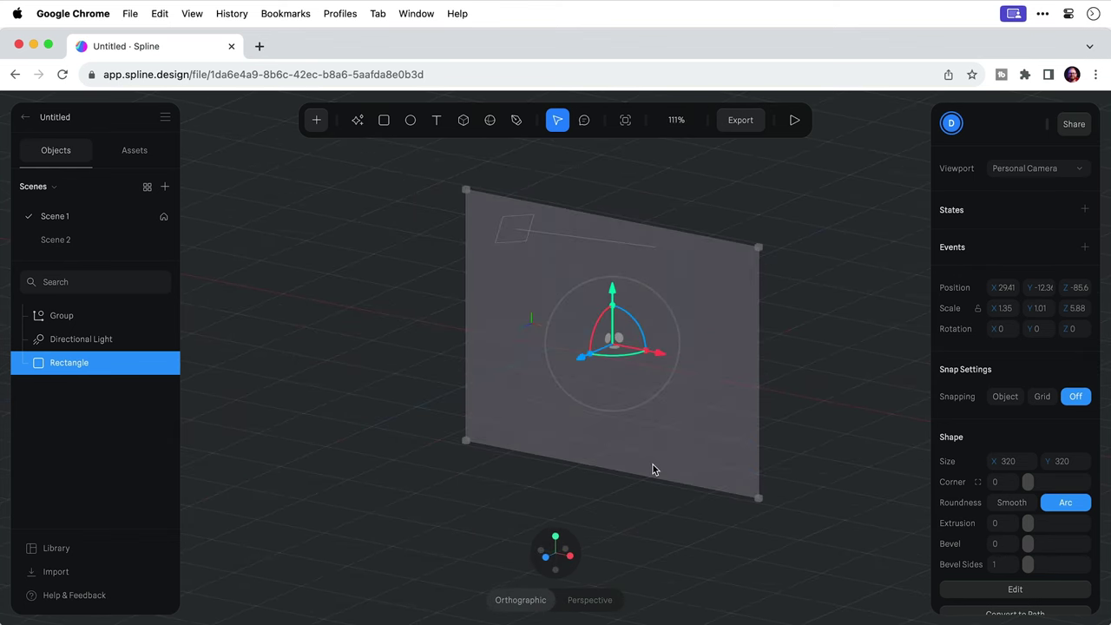
drag(759, 497, 804, 505)
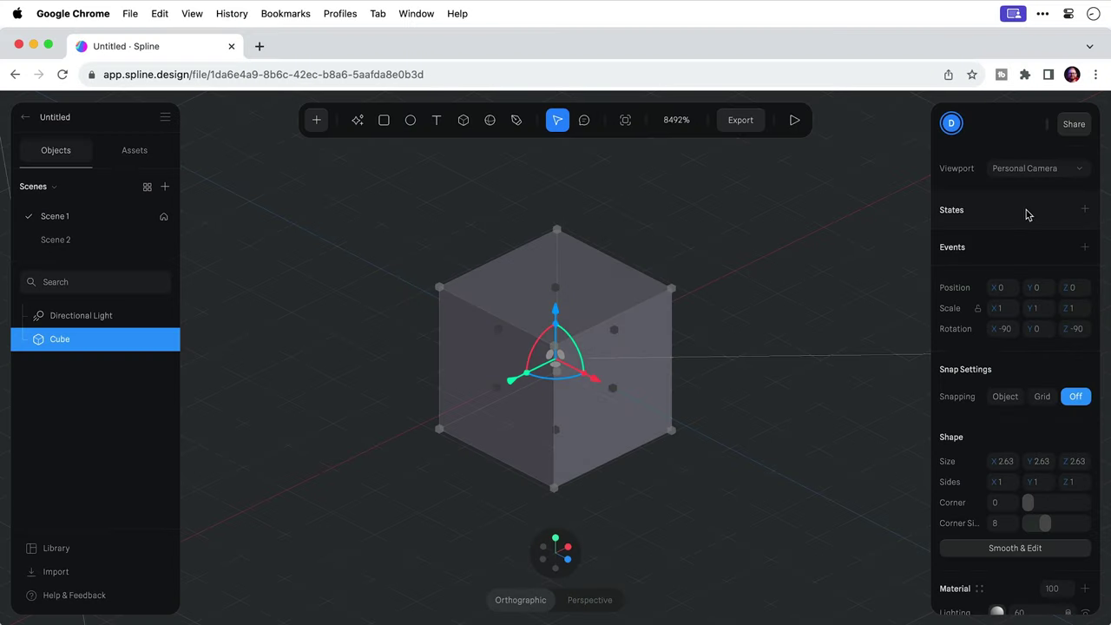
Step: Add a new state to the cube and look through its transform, shape and material properties
click(1085, 210)
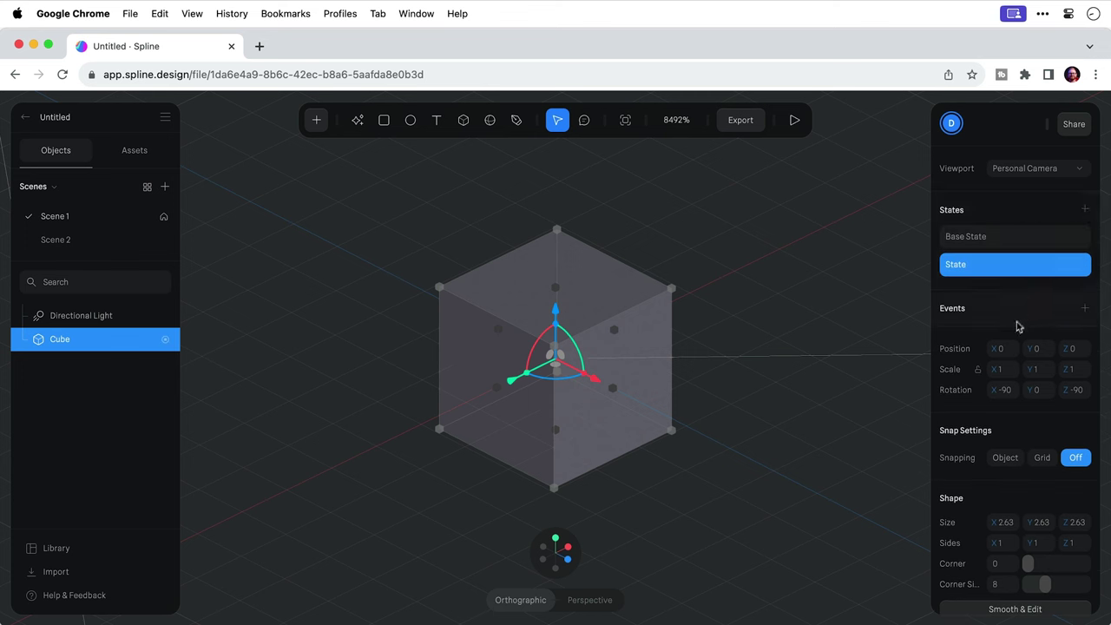
scroll(961, 406, down, 4)
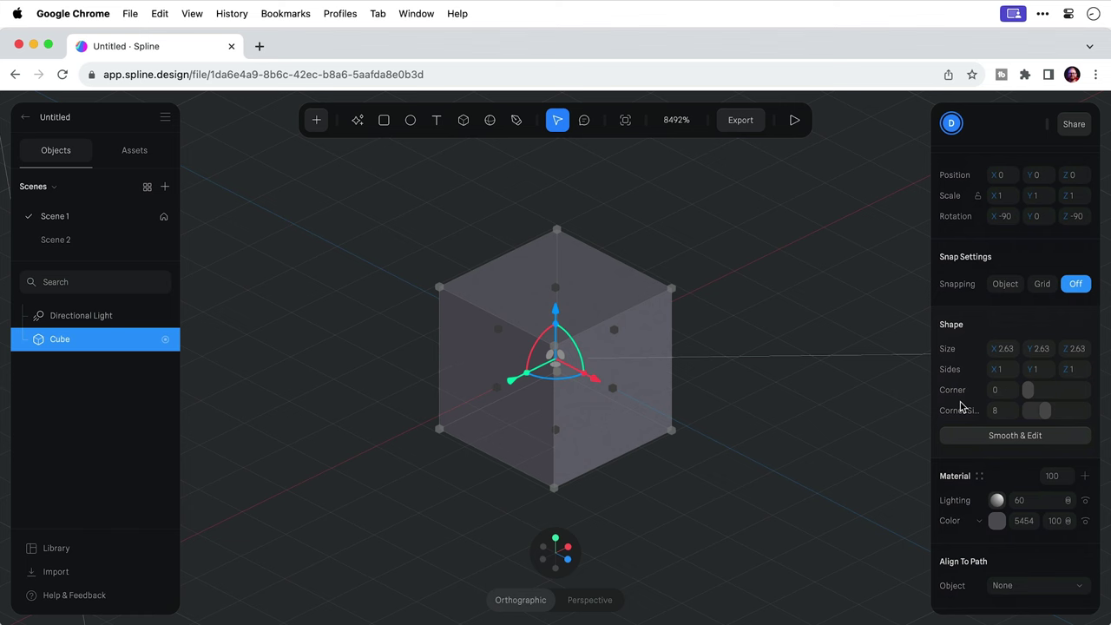
scroll(961, 407, down, 3)
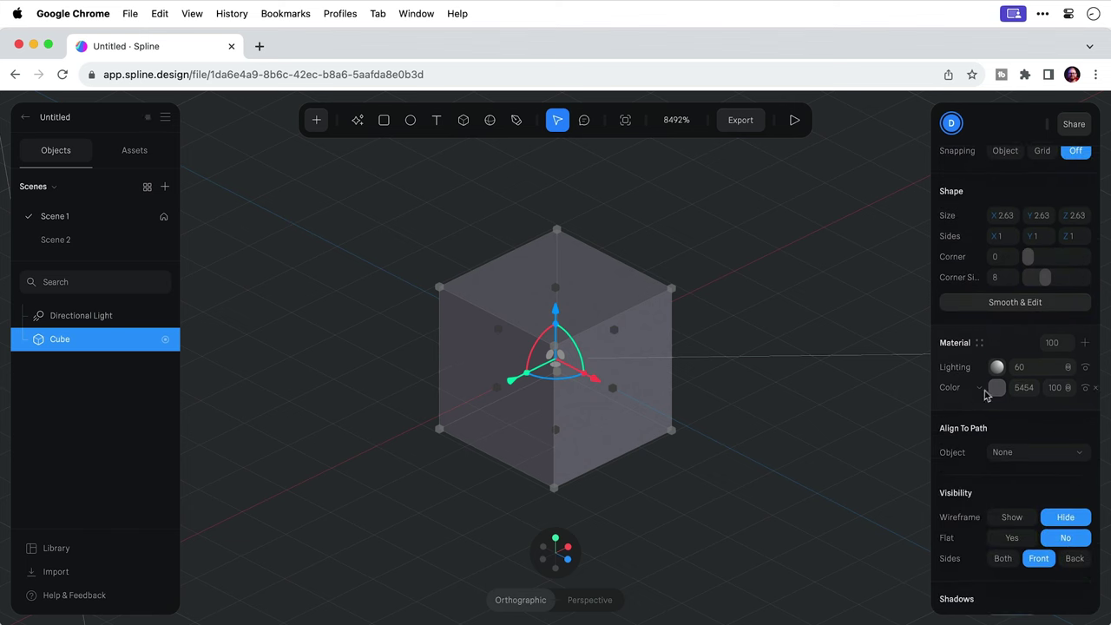
Step: Add a layer to the cube's material, keep its type as Color, and check the colour picker and material assets
click(1085, 343)
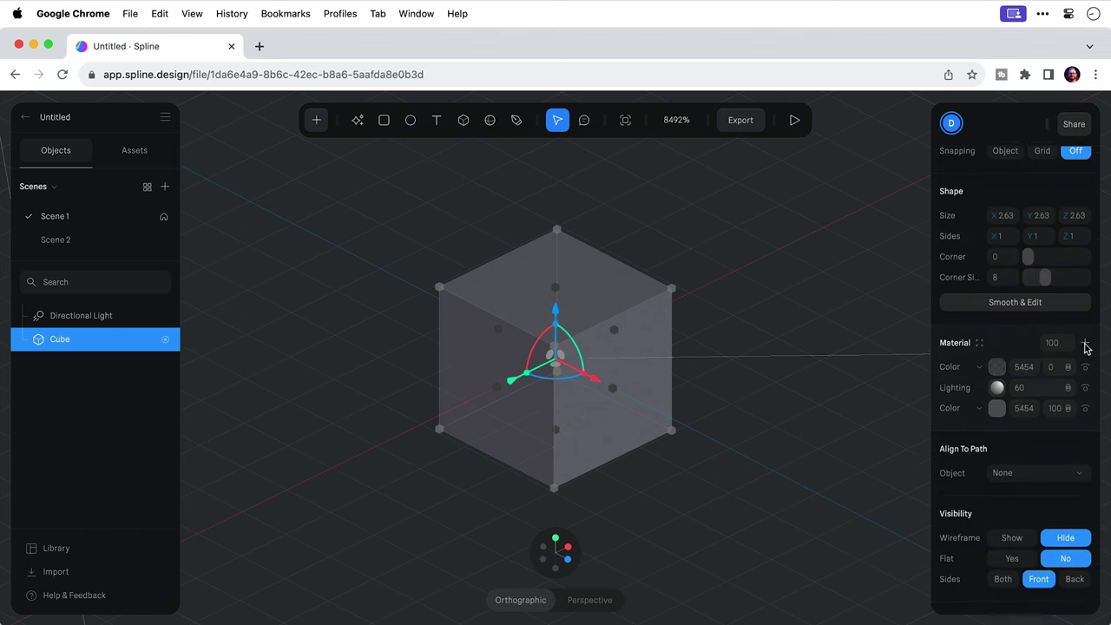
click(980, 368)
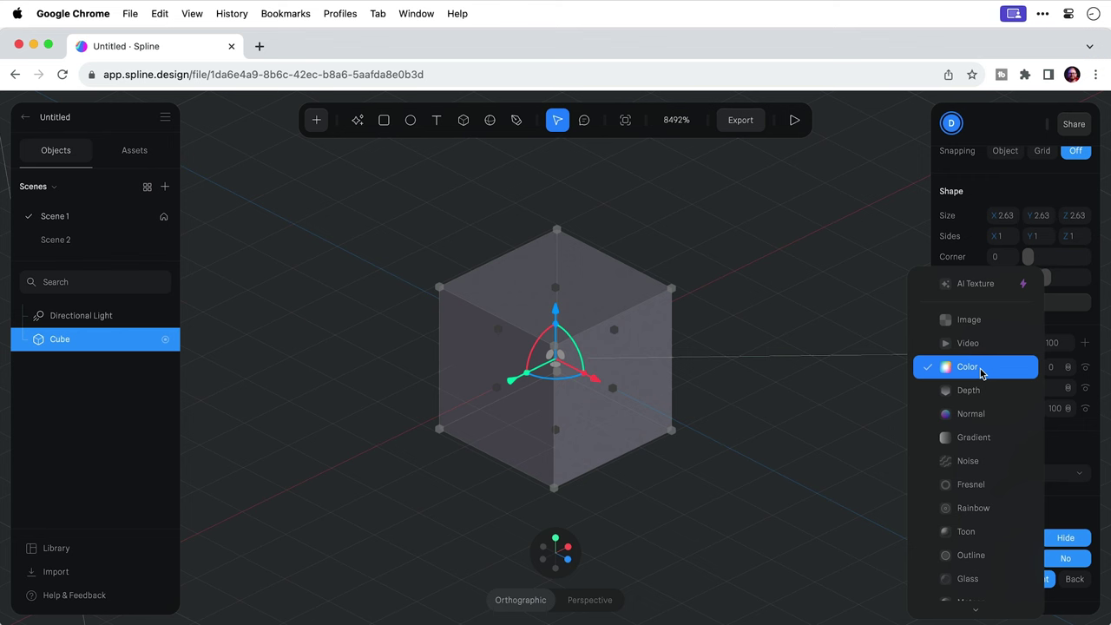
click(981, 368)
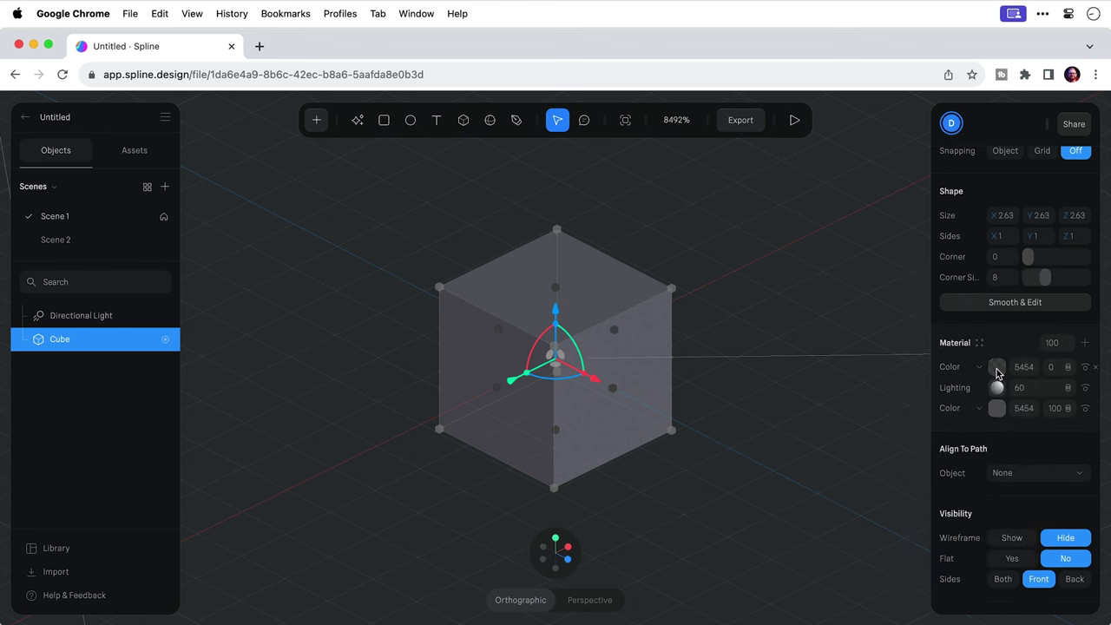
click(997, 369)
click(997, 369)
click(979, 343)
Step: Convert the cube with Smooth & Edit and set its subdivision level to 0
click(1013, 304)
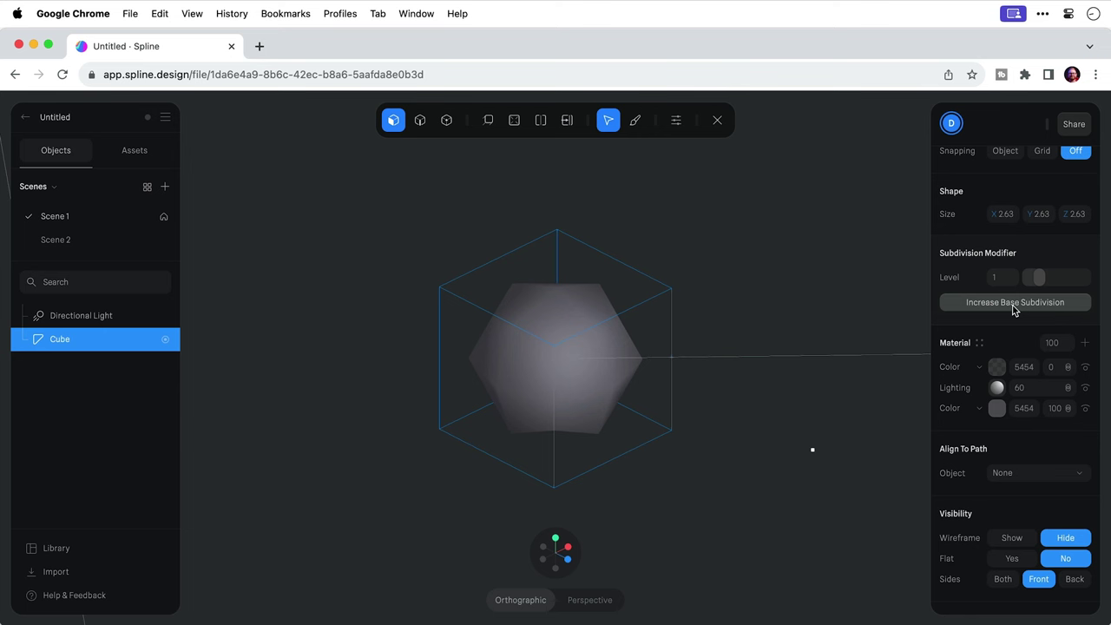
mouse_move(1035, 277)
mouse_down()
mouse_move(1084, 277)
mouse_move(1027, 277)
mouse_up()
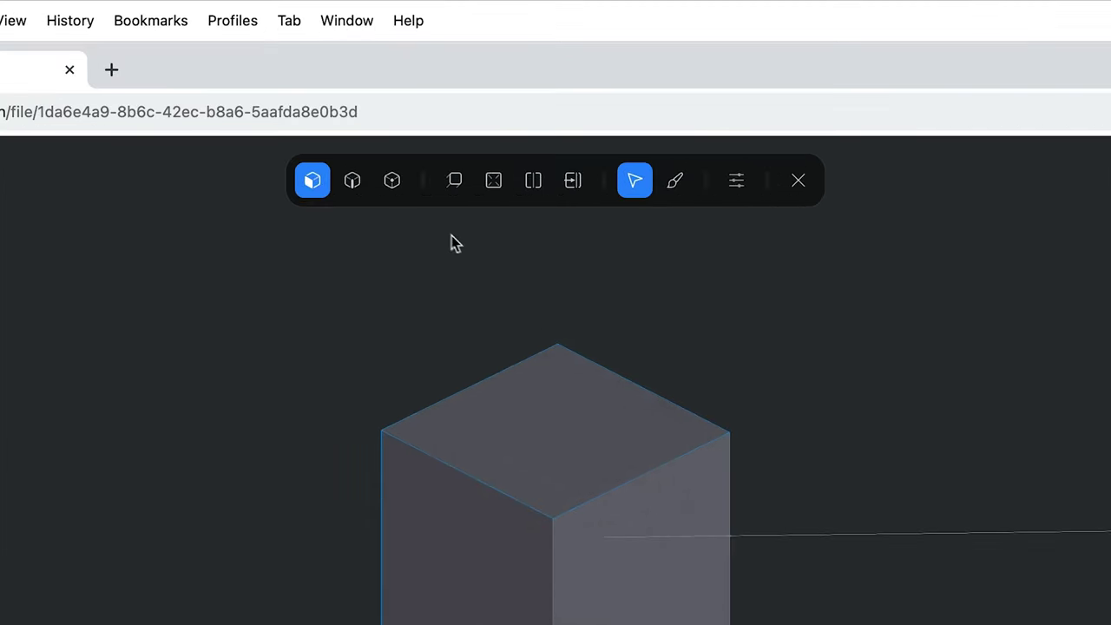
Step: Try the Edge and Vertex selection modes for editing the cube's mesh
click(351, 189)
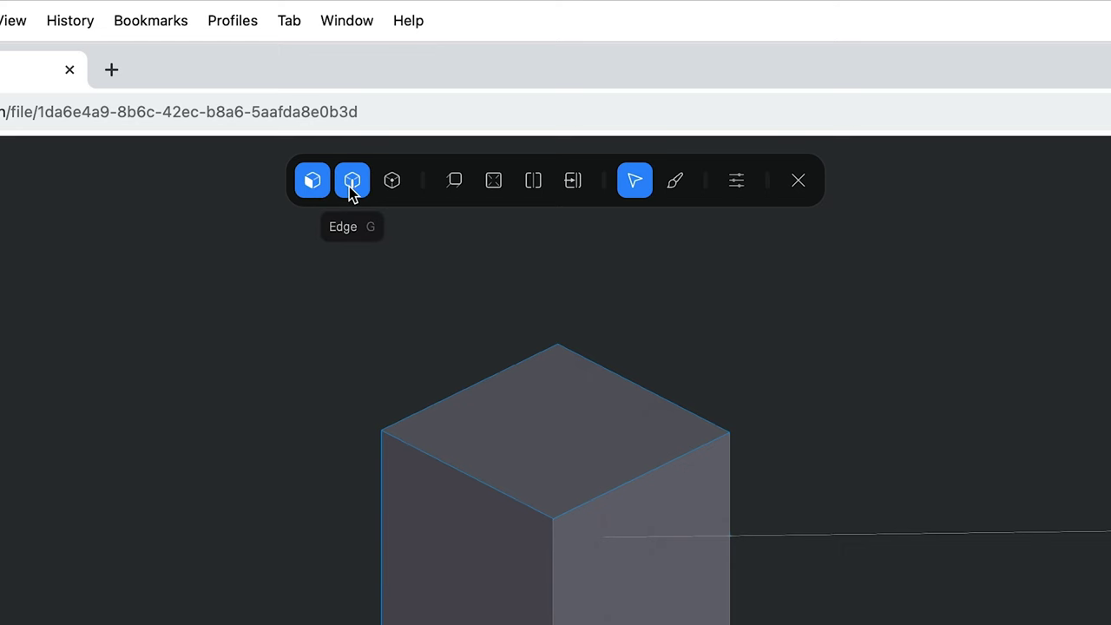
click(389, 187)
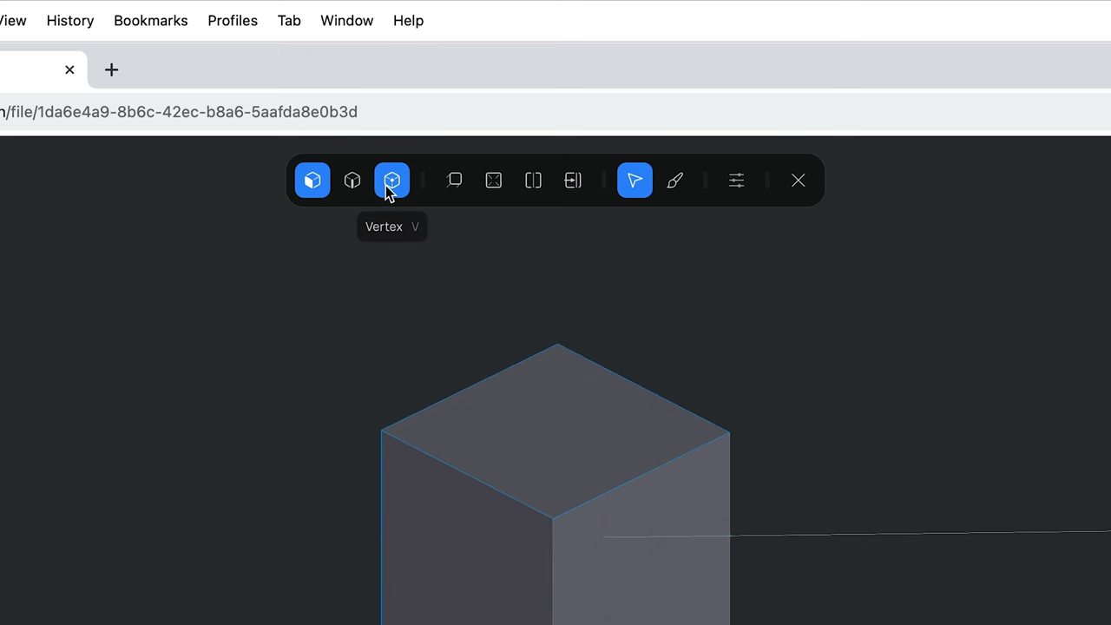
click(389, 185)
Step: Select the cube's top face and lower it slightly along the vertical axis
click(558, 432)
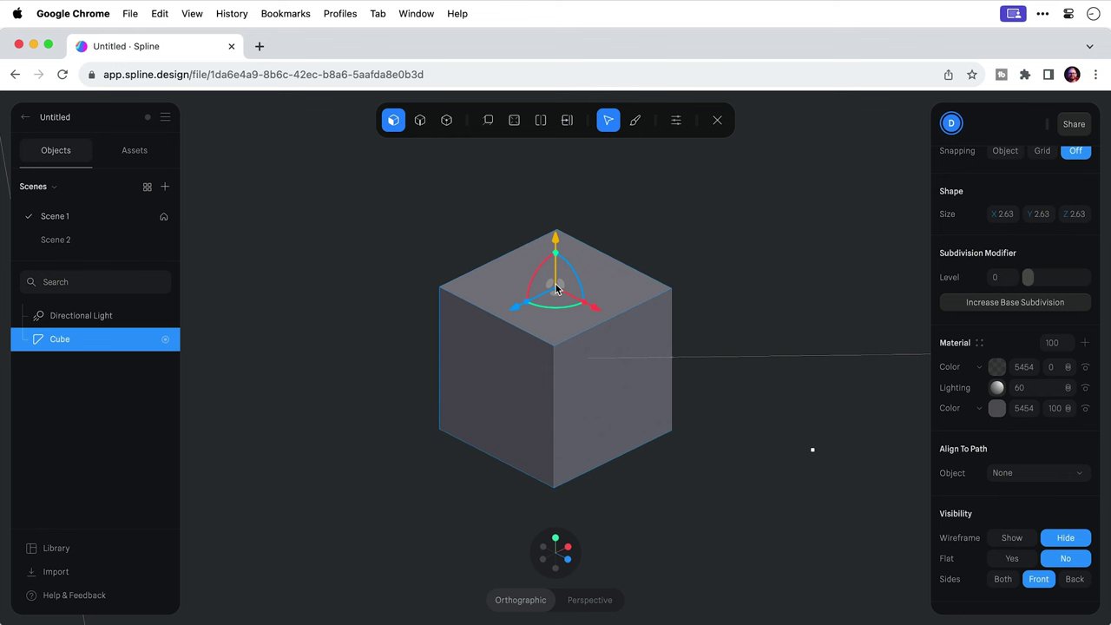
mouse_move(556, 241)
mouse_down()
mouse_move(557, 180)
mouse_move(556, 294)
mouse_move(554, 249)
mouse_up()
mouse_move(554, 317)
mouse_down()
mouse_move(544, 315)
mouse_move(564, 313)
mouse_up()
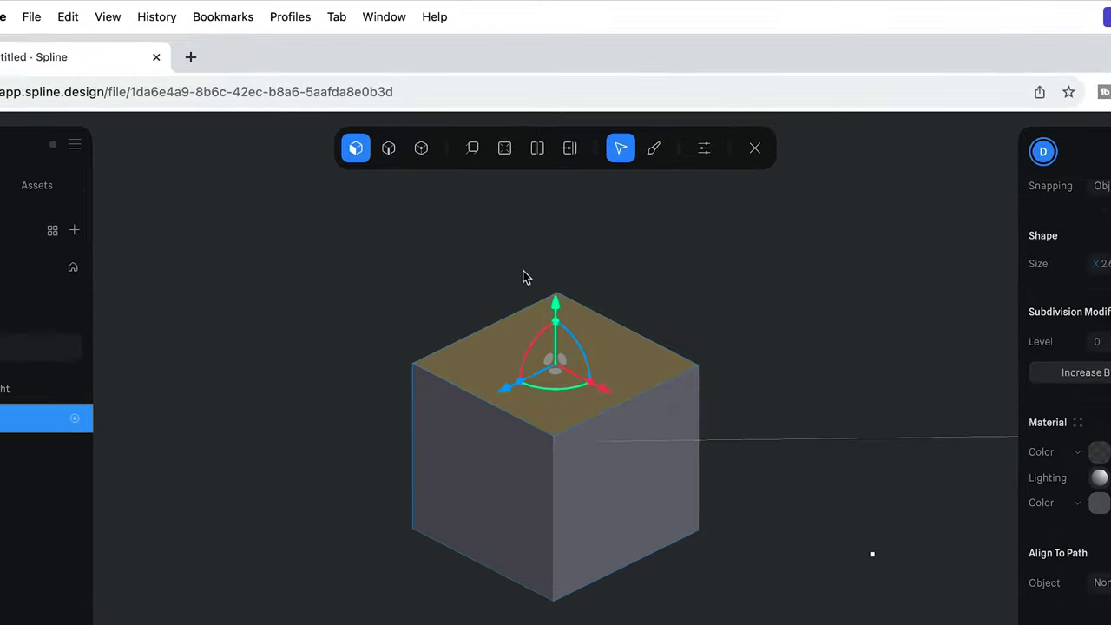
click(490, 123)
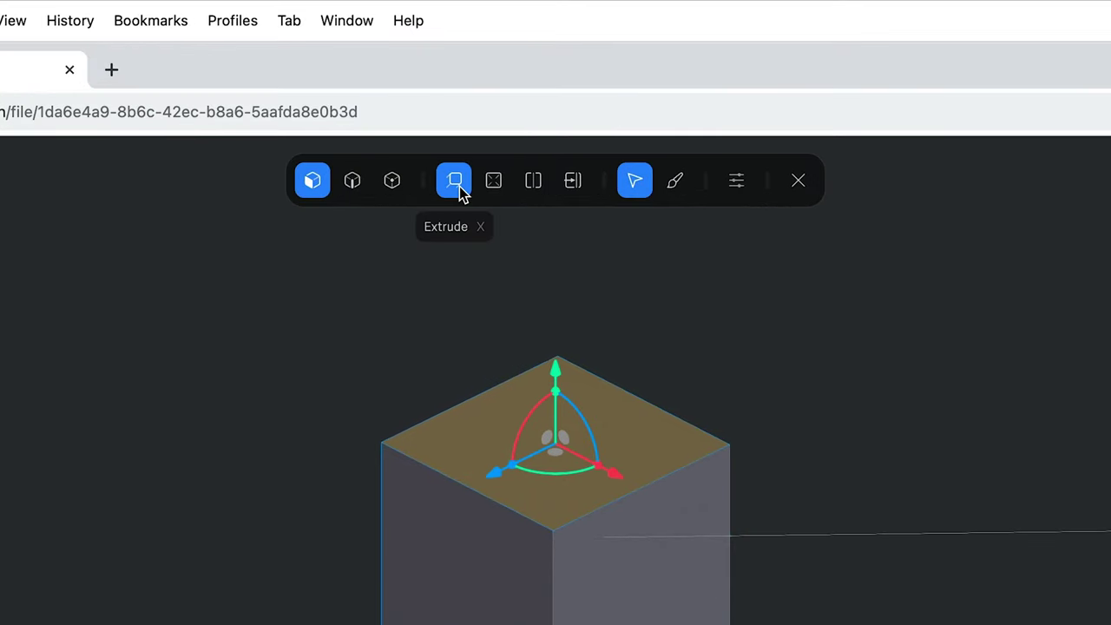
click(492, 186)
click(532, 187)
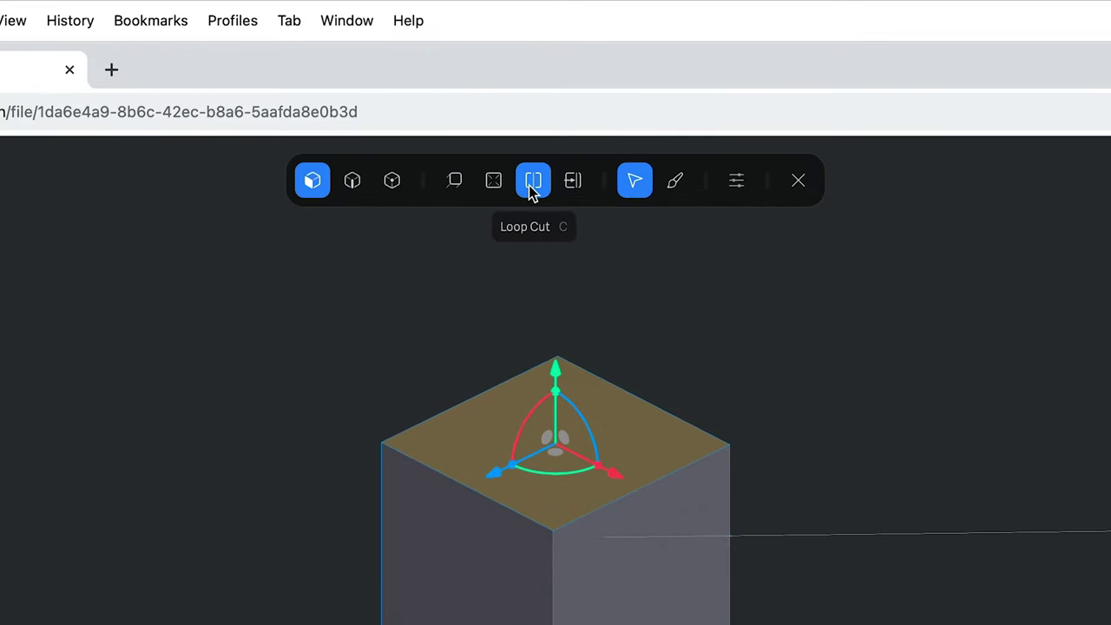
click(572, 190)
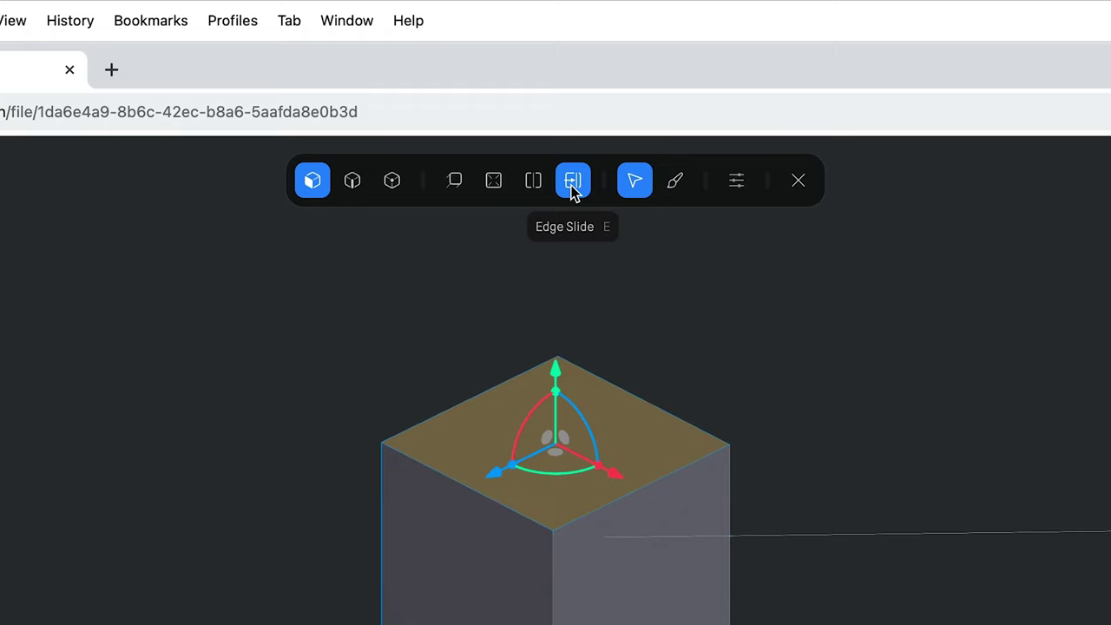
Step: Extrude the cube's top face upward by a short distance, giving a Z size of about 2.94
click(458, 186)
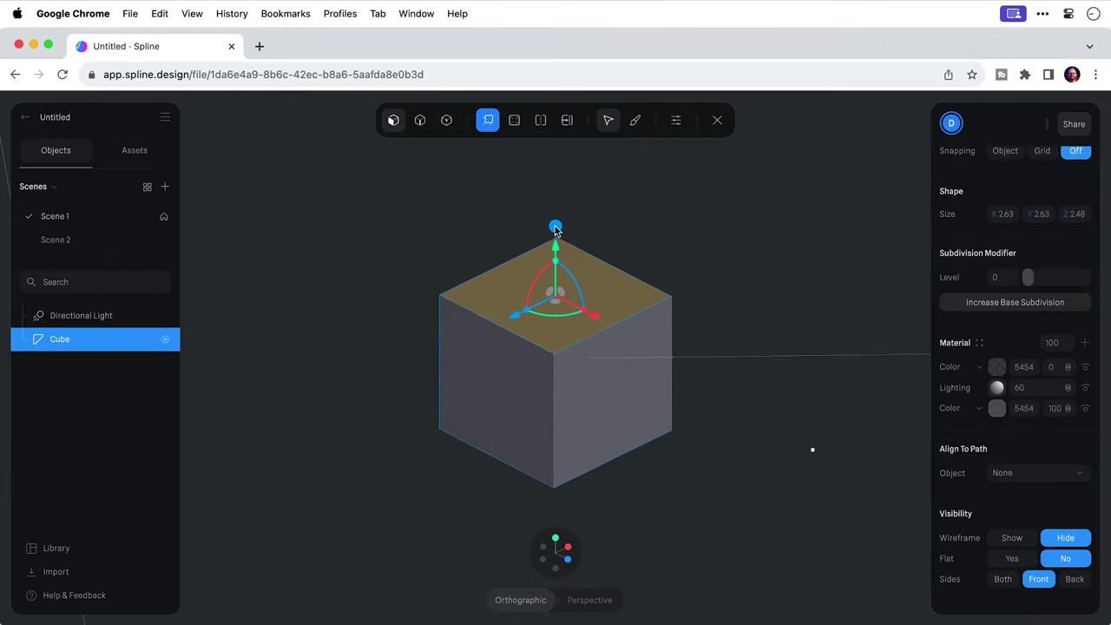
drag(555, 341, 555, 280)
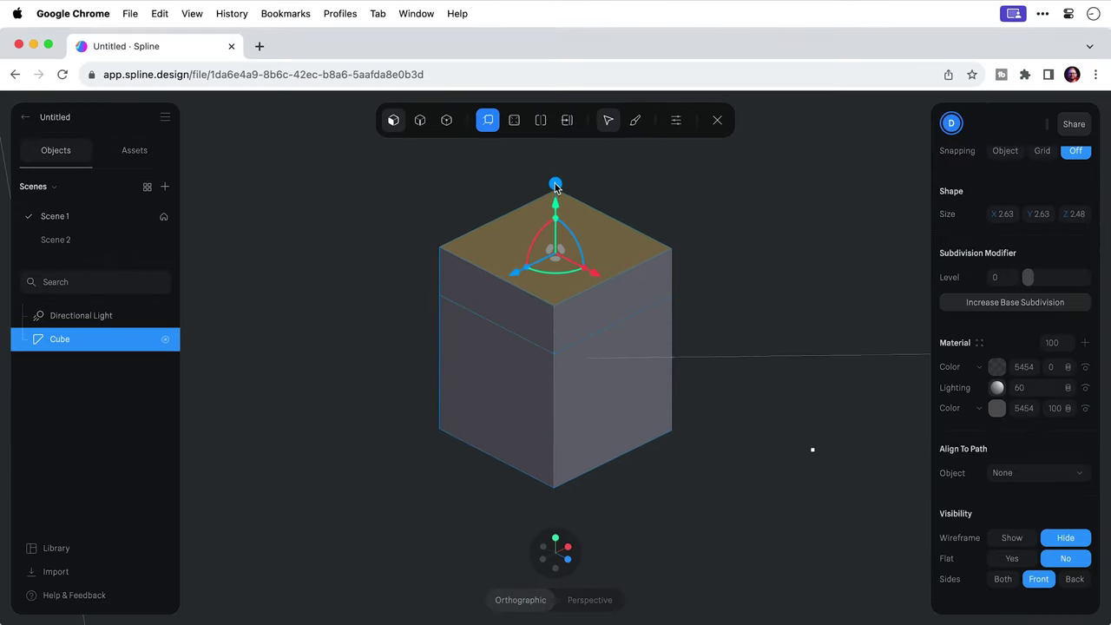
drag(556, 187, 556, 210)
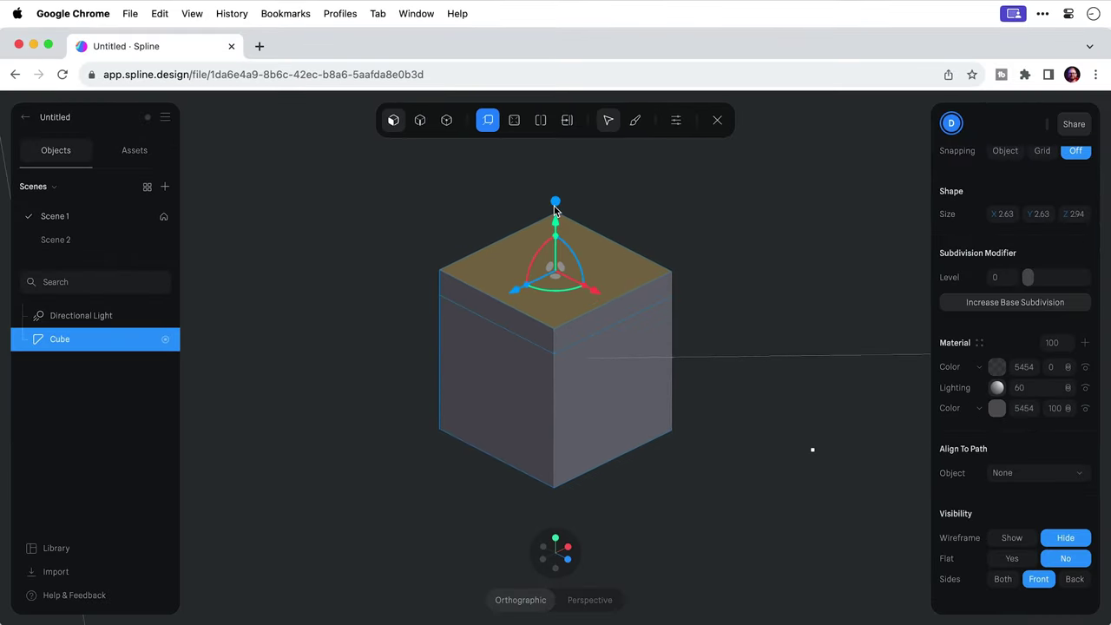
Step: Inset the top face to leave a narrow rim and extrude the inner face deep down into the cube
key(i)
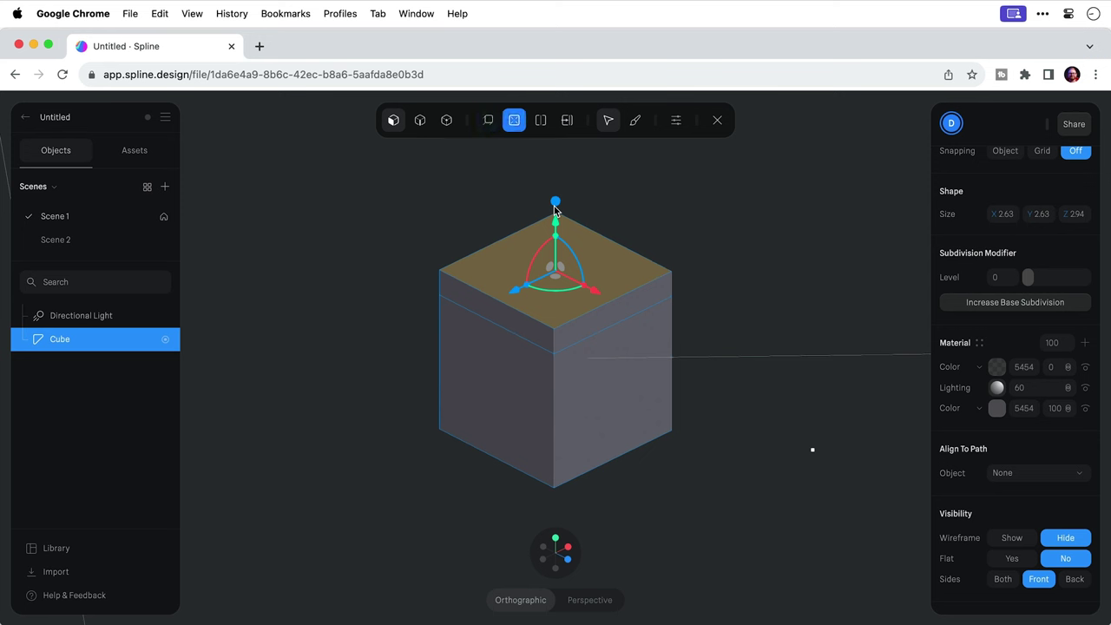
drag(557, 202, 558, 245)
key(1)
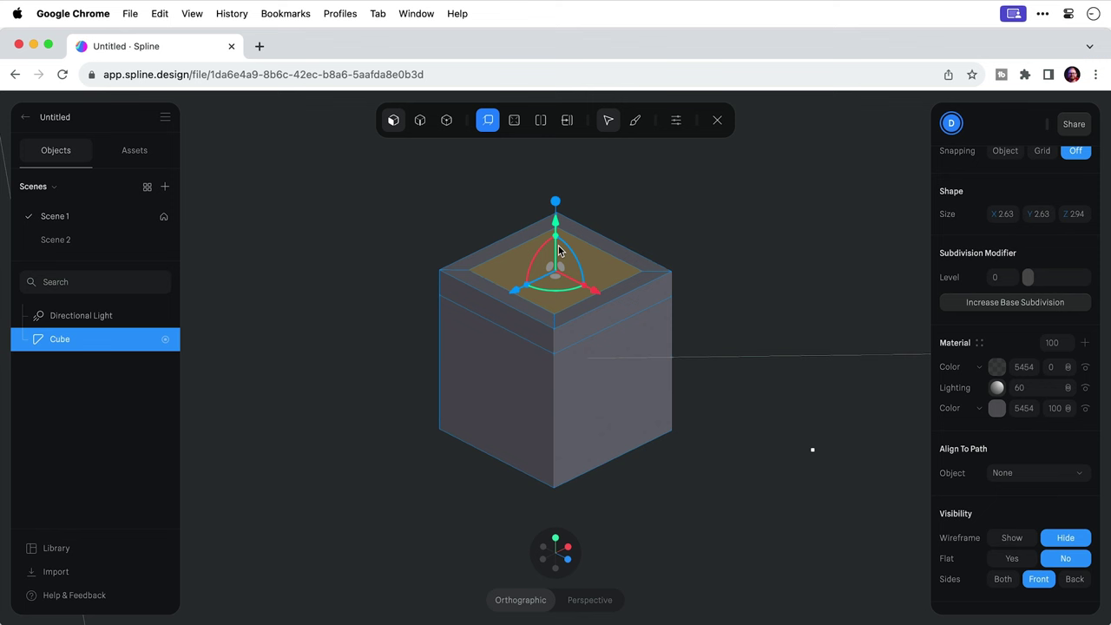
drag(556, 208, 563, 319)
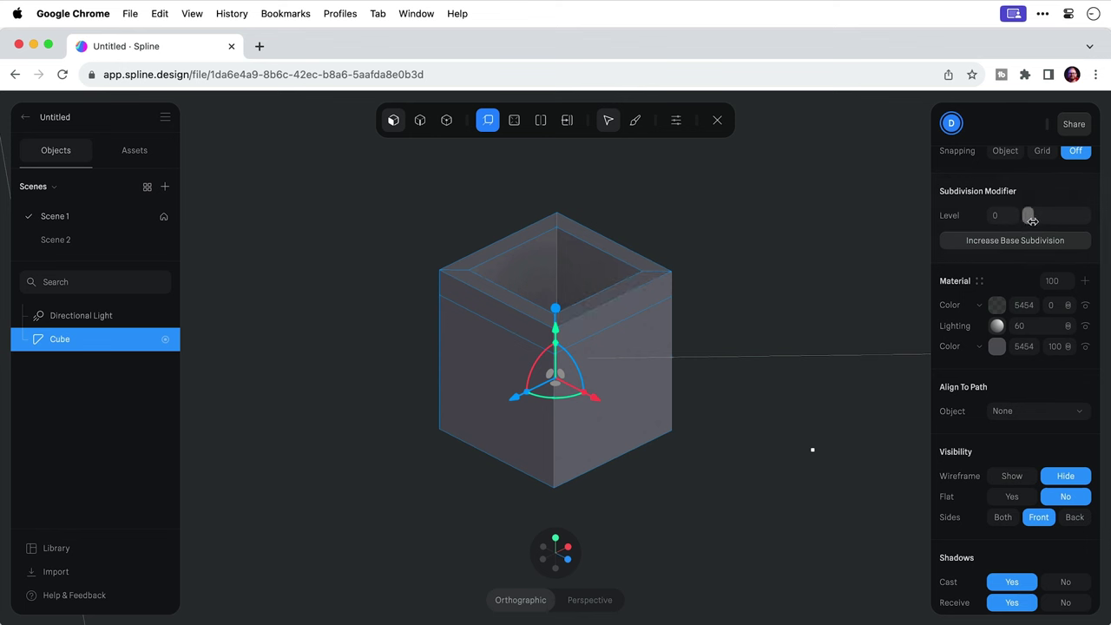
Step: Set the subdivision level to 4 and add a loop cut around the cup's sides, slid down close to its base
drag(1032, 221, 1076, 219)
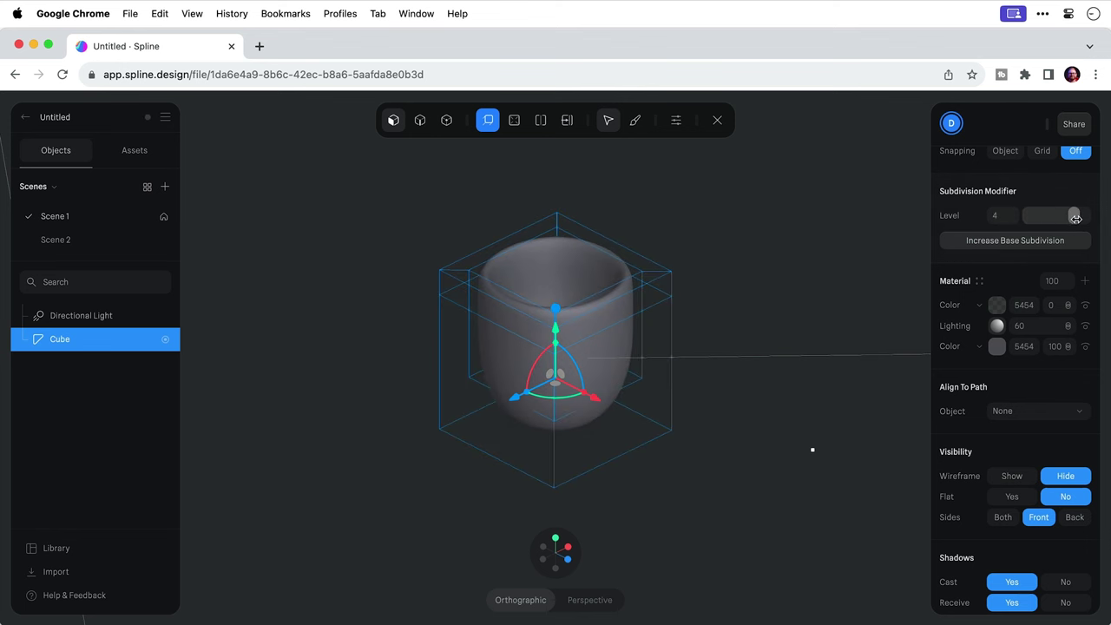
key(plus)
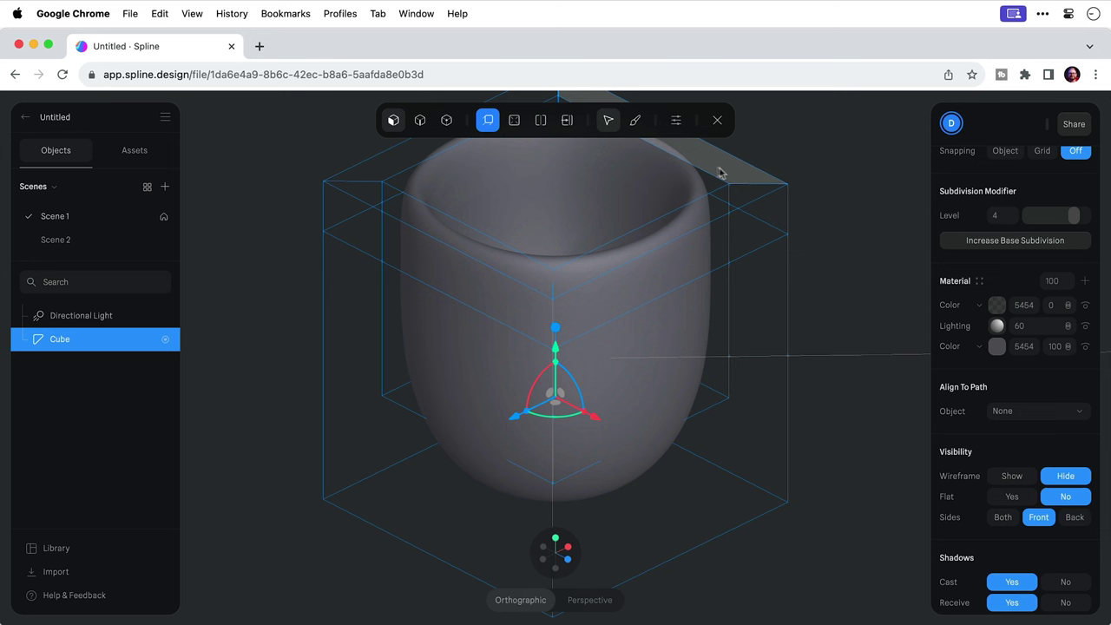
click(541, 121)
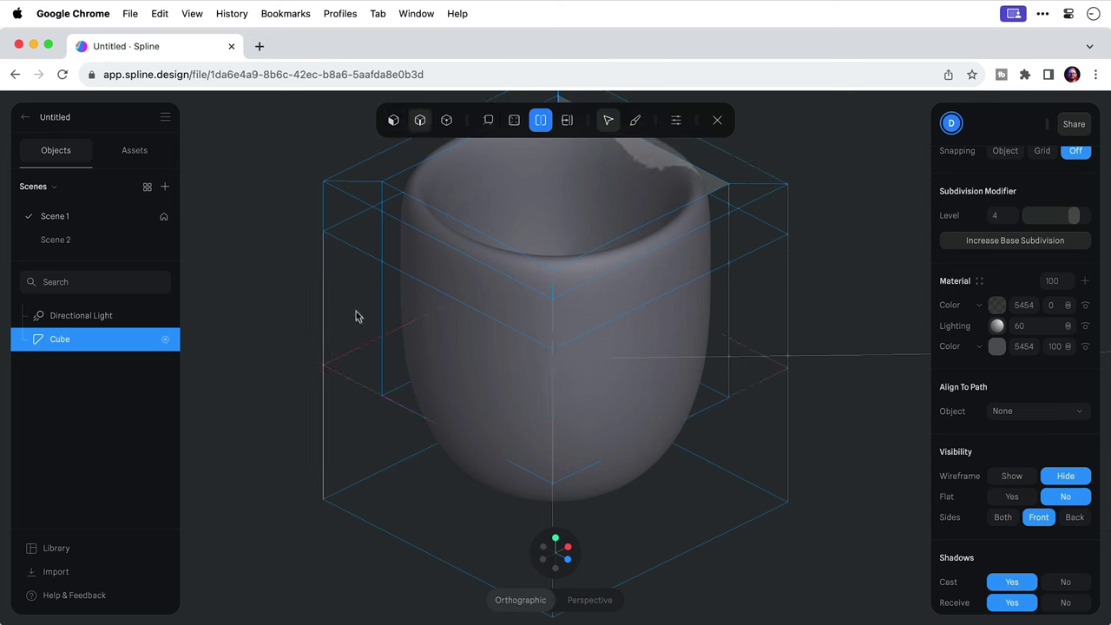
click(371, 344)
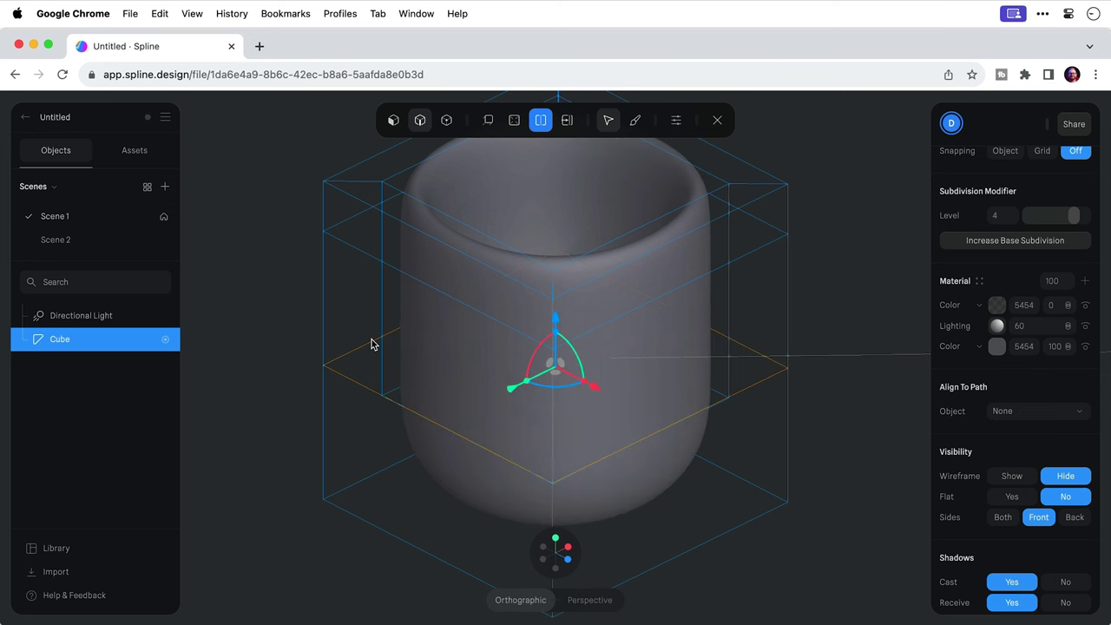
key(k)
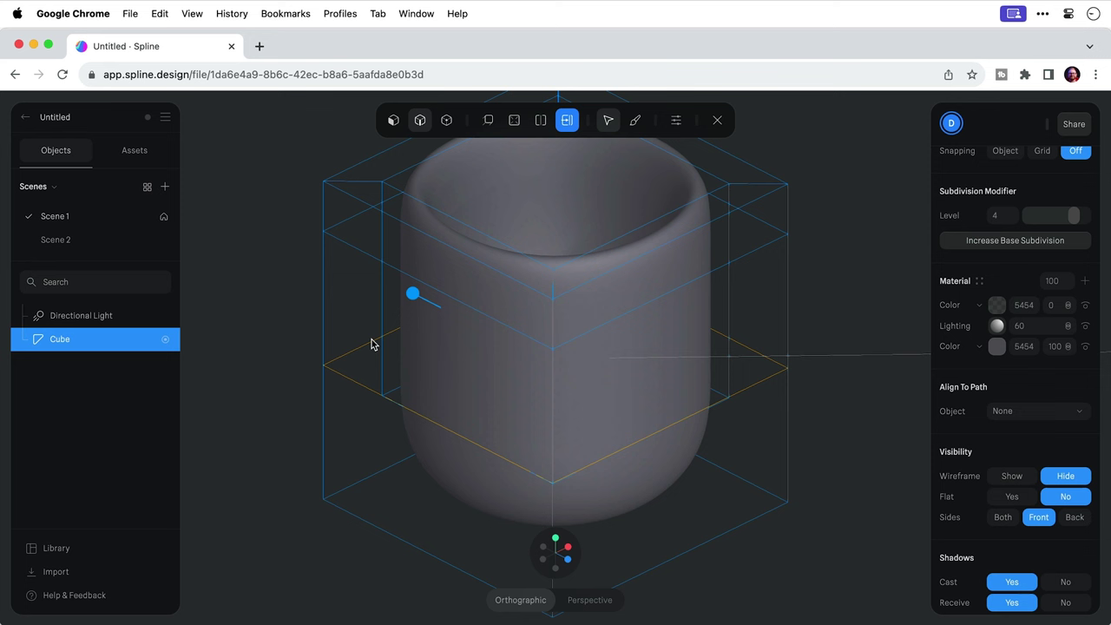
drag(413, 293, 413, 406)
Step: Add a loop cut around the cup's top rim and slide it toward the rim's outer edge
key(c)
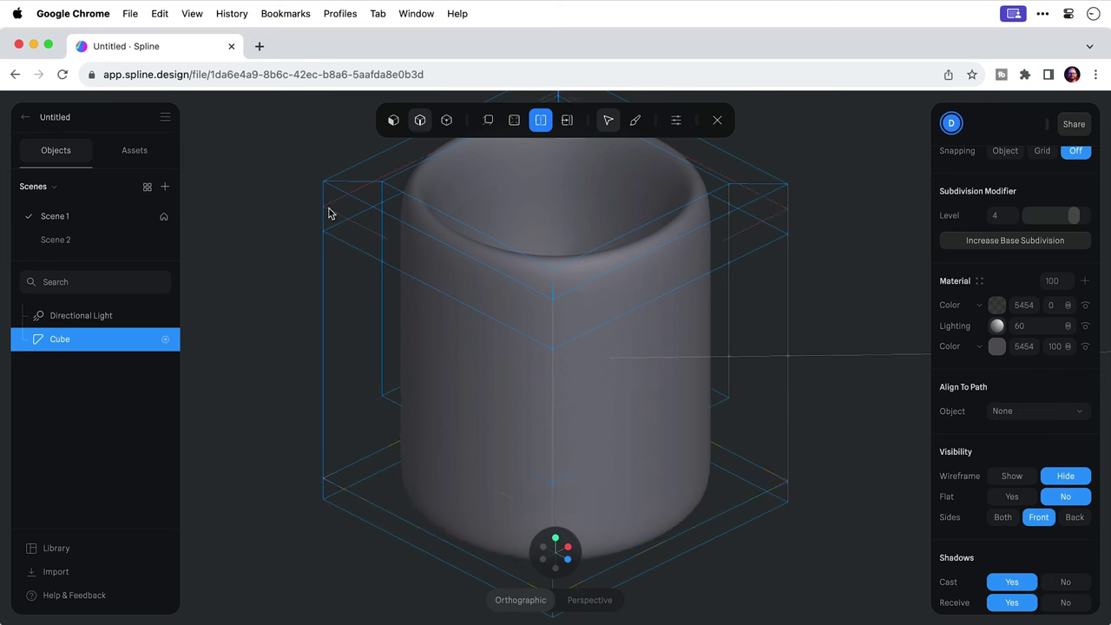
click(348, 187)
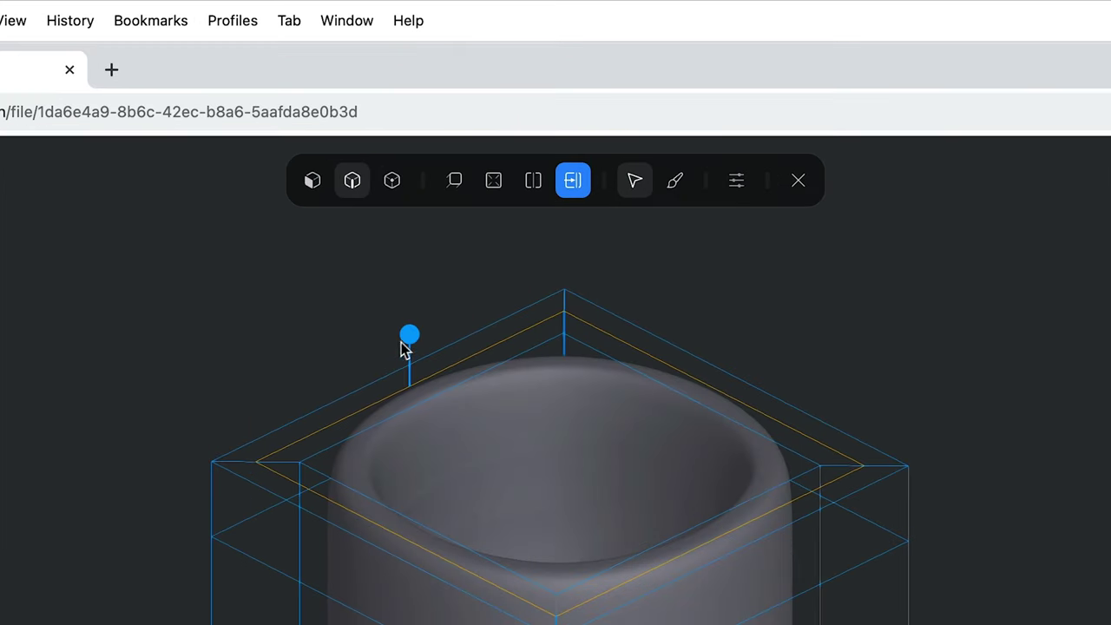
mouse_move(409, 337)
mouse_down()
mouse_move(409, 300)
mouse_move(409, 338)
mouse_up()
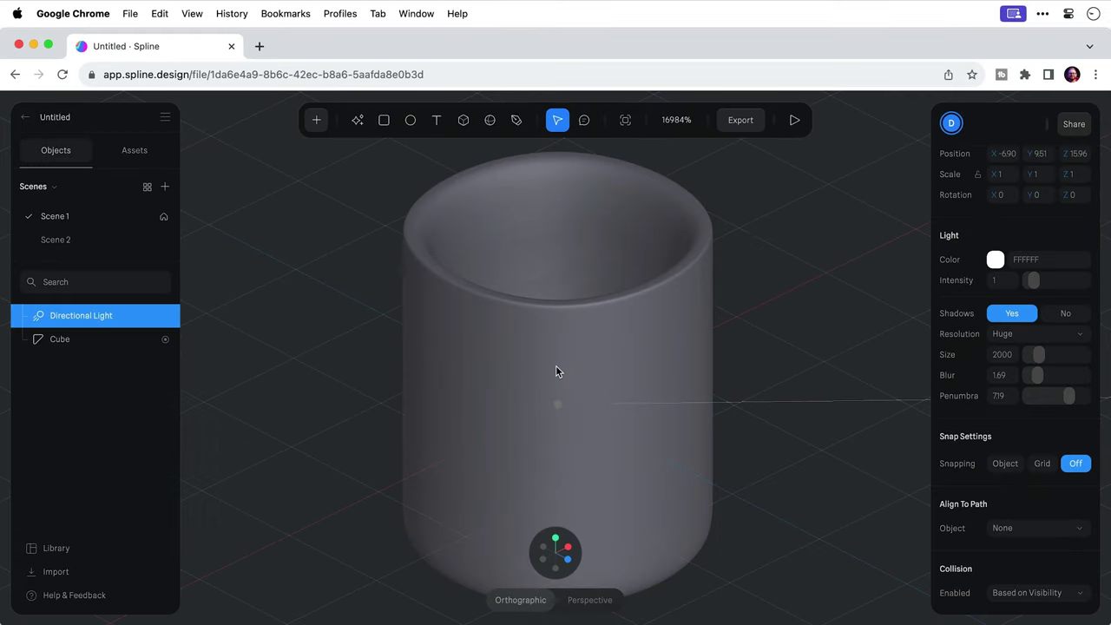
Step: Try sculpting the cup's rim and side outward with the brush at radius 100 and strength 50
alt+drag(614, 403, 584, 369)
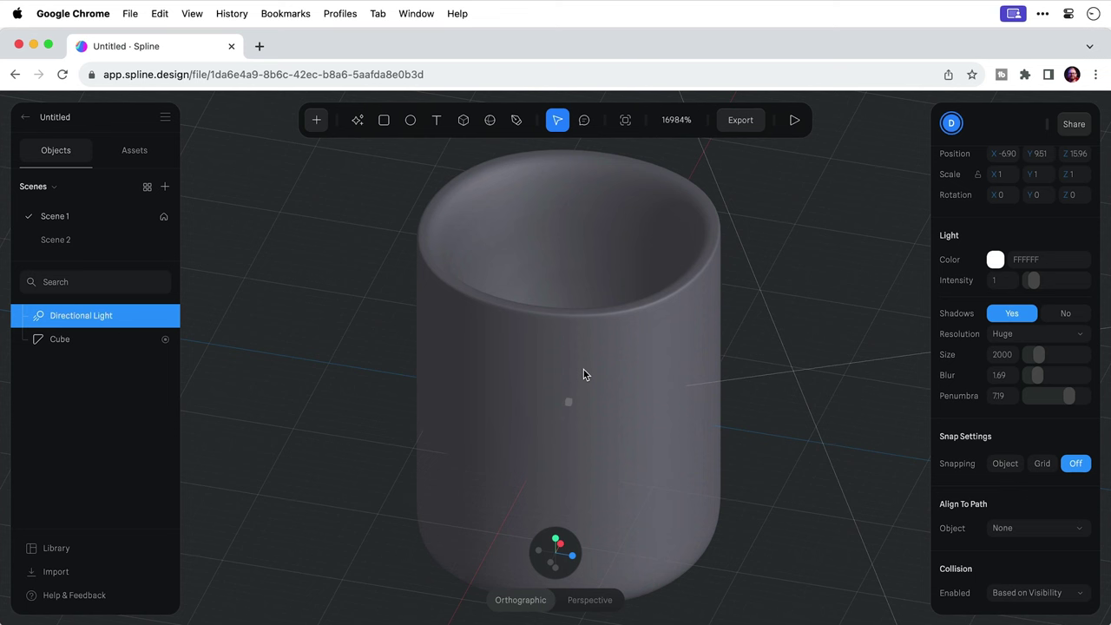
click(583, 374)
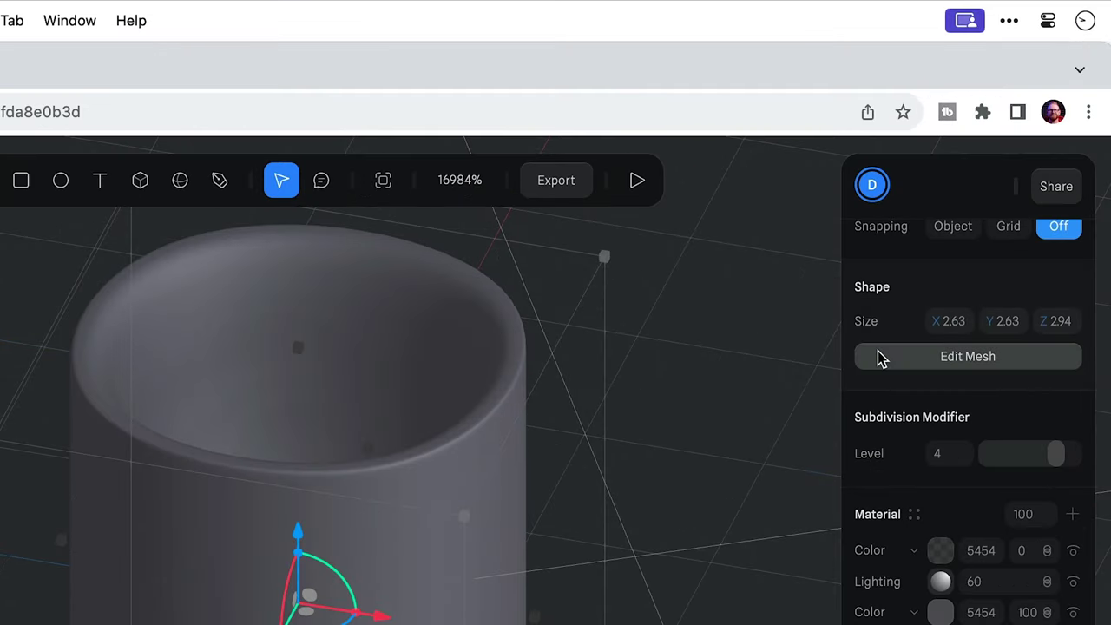
click(878, 356)
click(396, 179)
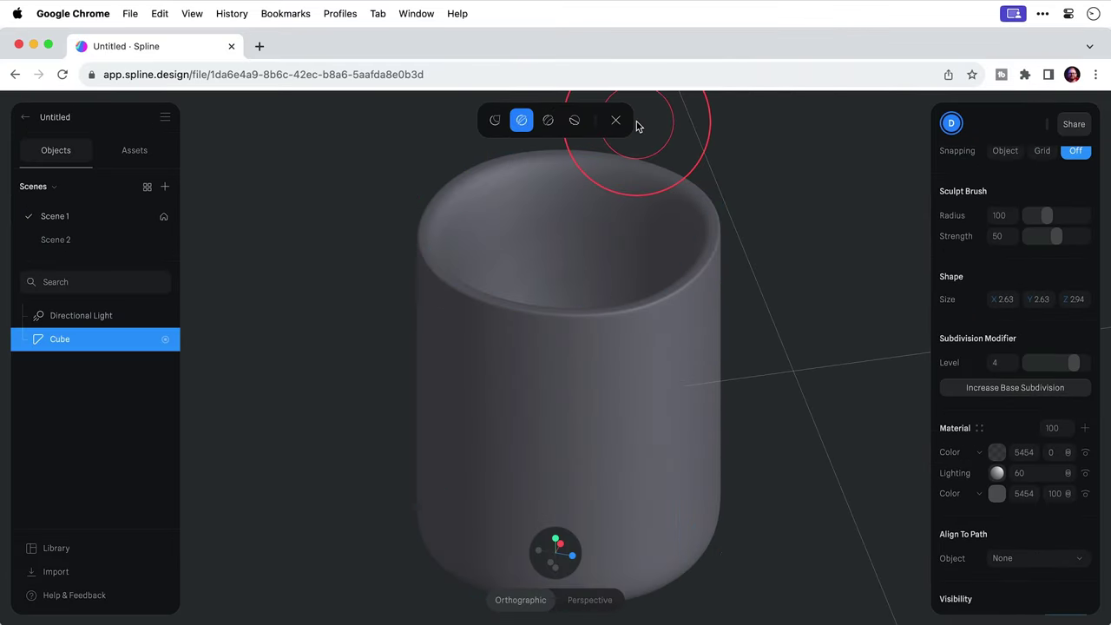
mouse_move(658, 217)
mouse_down()
mouse_move(648, 308)
mouse_move(610, 417)
mouse_move(737, 365)
mouse_move(461, 336)
mouse_move(370, 359)
mouse_move(772, 387)
mouse_move(691, 488)
mouse_up()
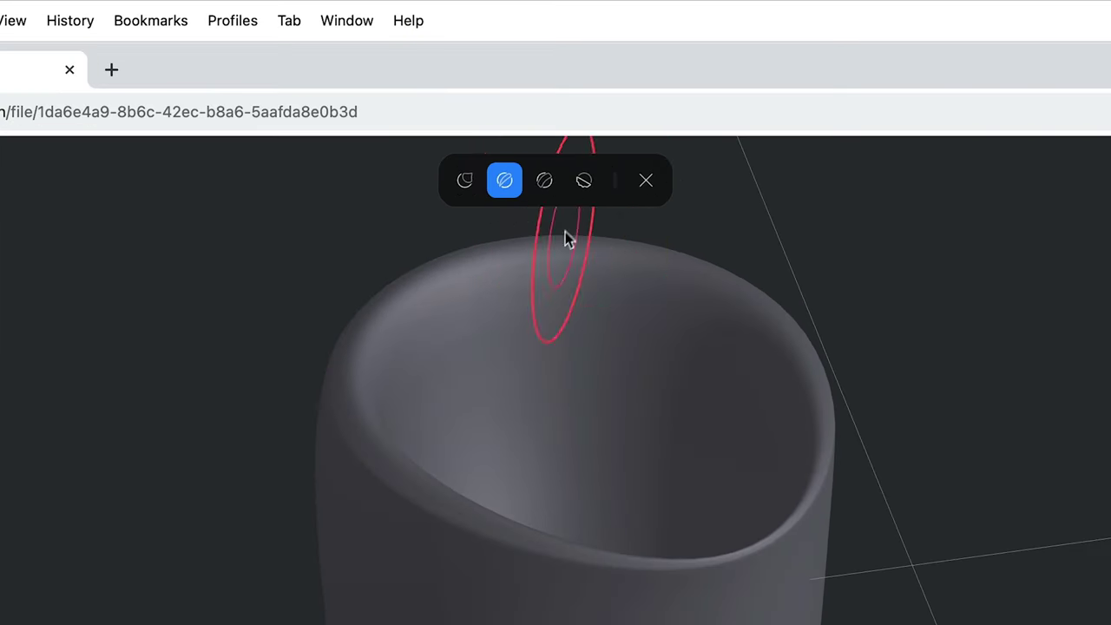
Step: Try the last sculpt brush with two strokes across the cup's rim and inner wall to thin the rim
click(575, 121)
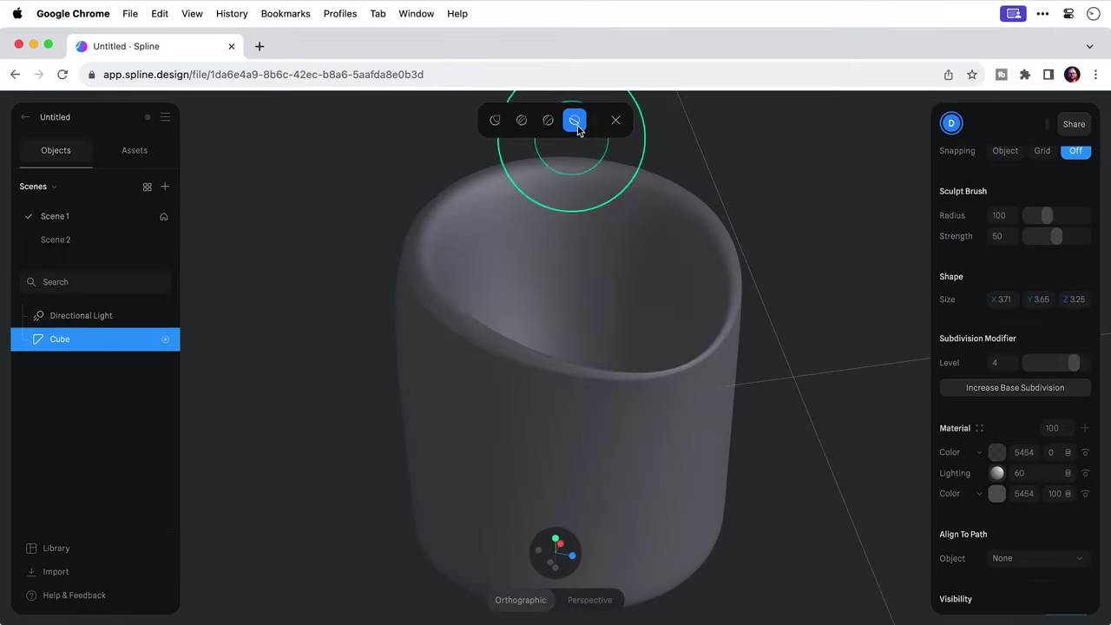
mouse_move(532, 286)
mouse_down()
mouse_move(492, 537)
mouse_move(782, 550)
mouse_move(671, 366)
mouse_up()
mouse_move(631, 243)
mouse_down()
mouse_move(707, 303)
mouse_move(702, 344)
mouse_up()
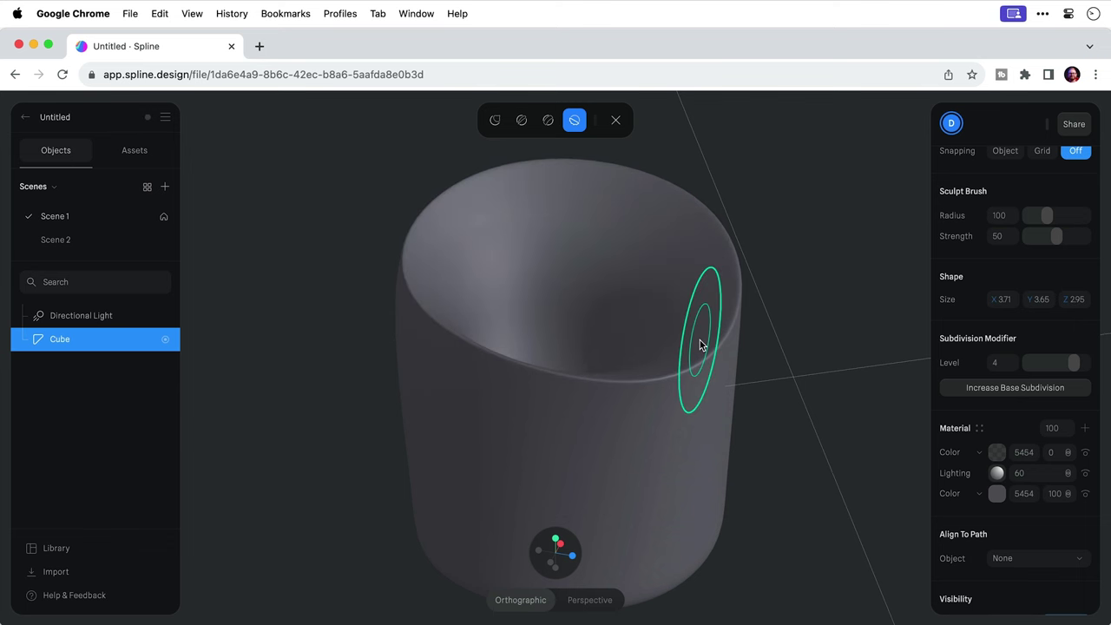
Step: Undo all the sculpting strokes on the cup and leave mesh editing
key(super+z)
key(super+z)
key(super+z)
key(super+z)
key(super+z)
key(super+z)
key(super+z)
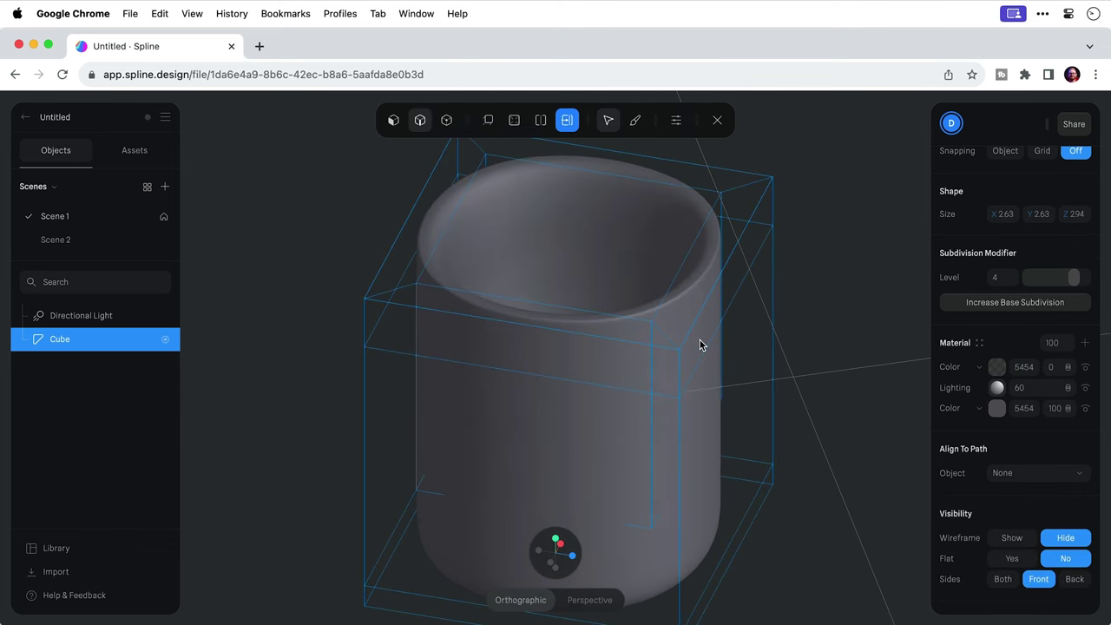
click(716, 122)
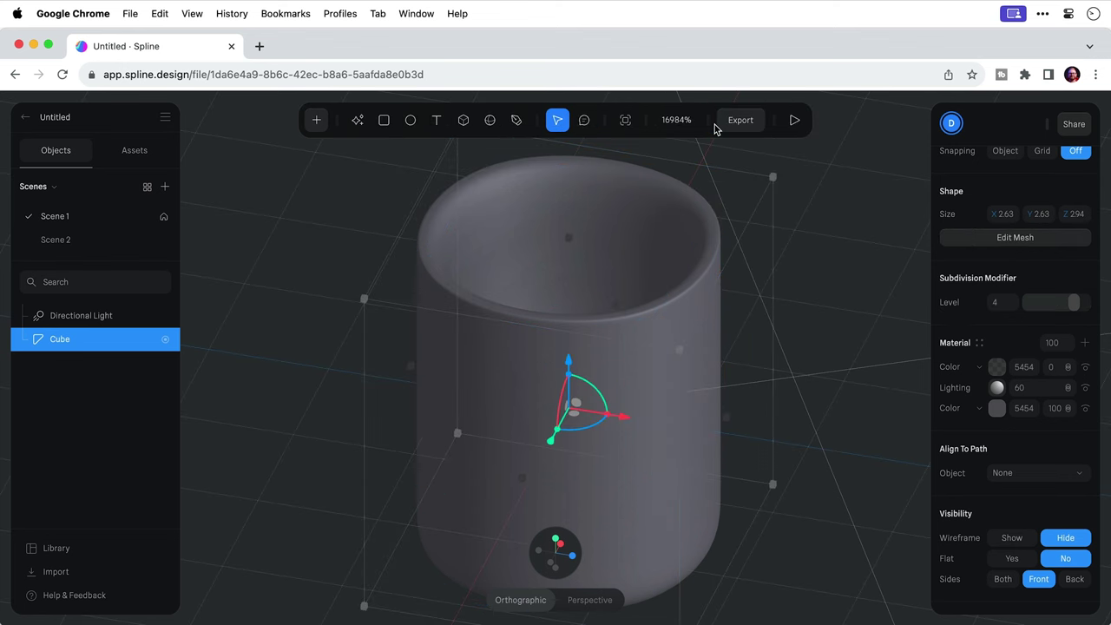
Step: Start a curved handle path beside the cup's upper right side, about 0.68 wide and 0.56 high
click(812, 270)
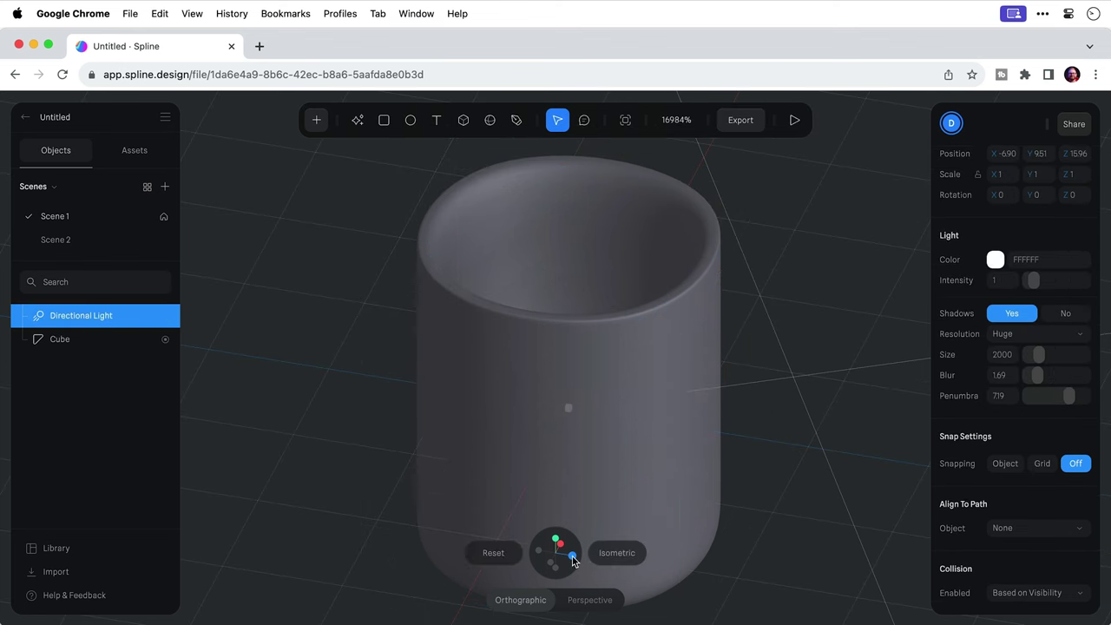
click(572, 554)
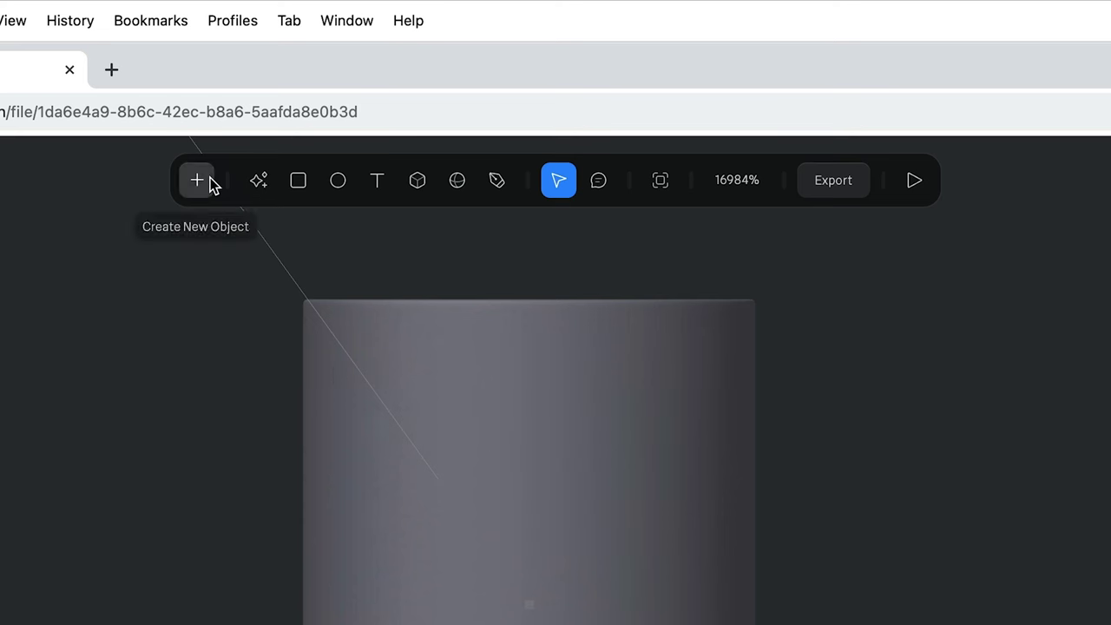
click(326, 122)
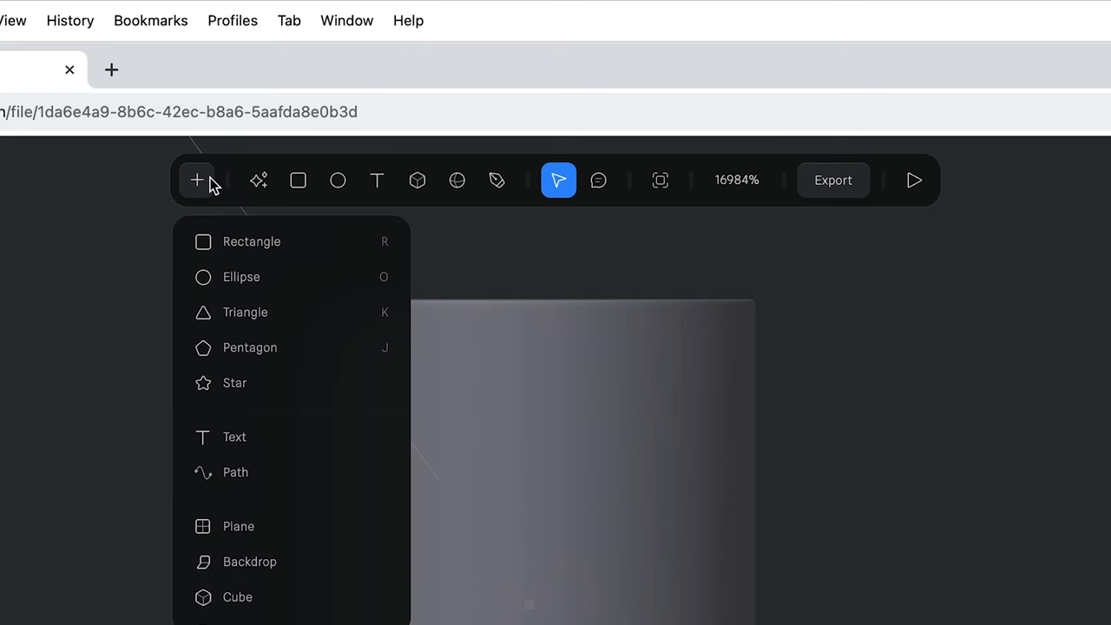
click(268, 472)
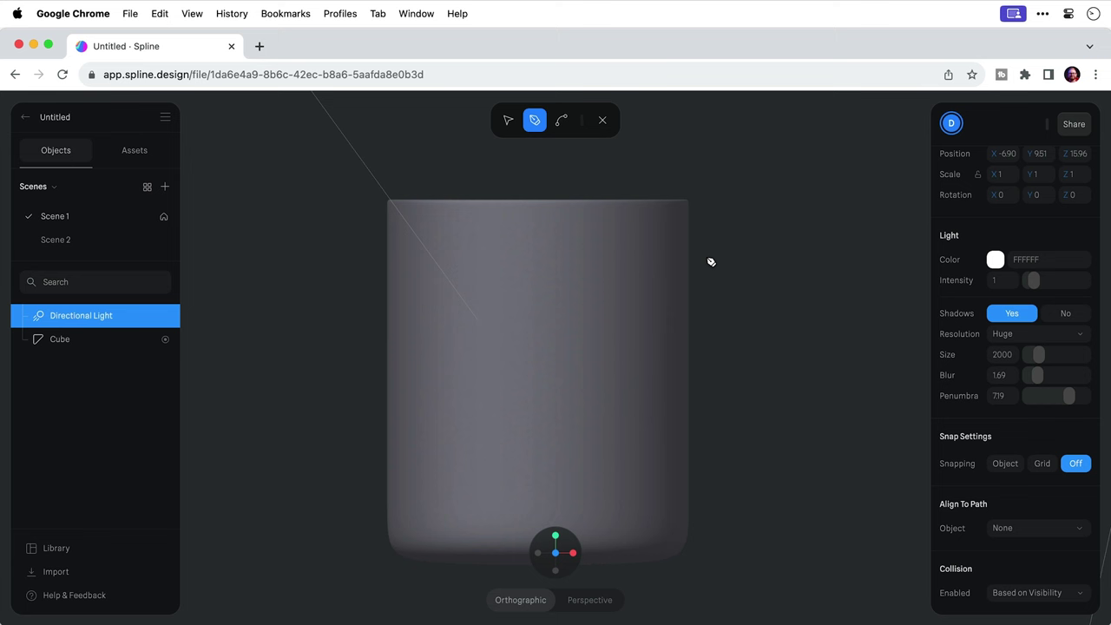
click(707, 257)
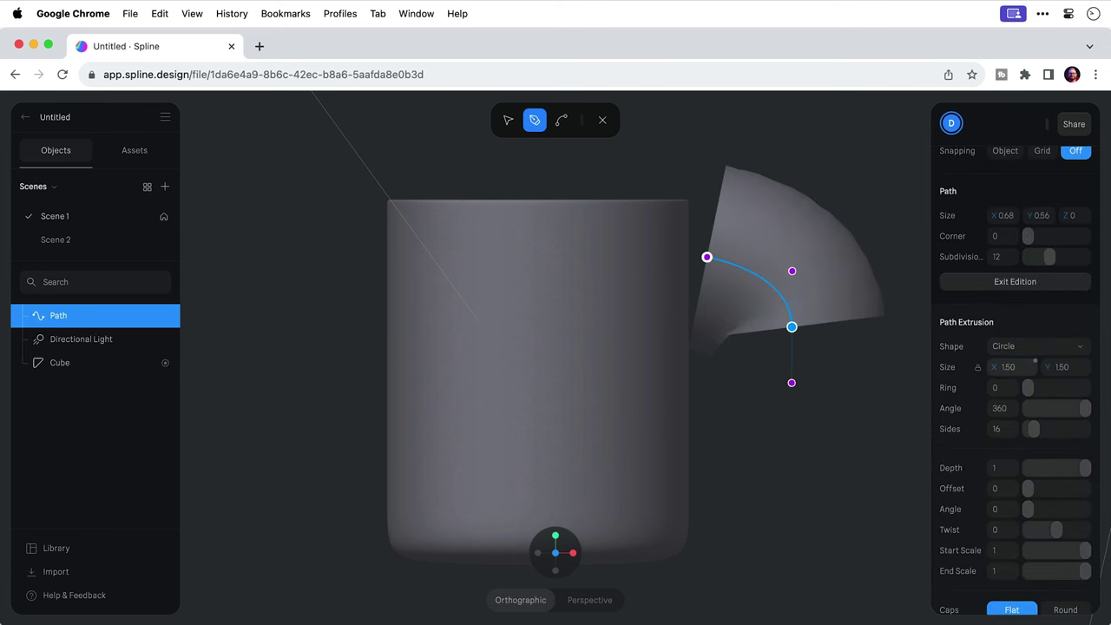
Step: Set the path extrusion's circular profile size to 0.30 in both directions
click(1017, 368)
text(0.5)
key(Return)
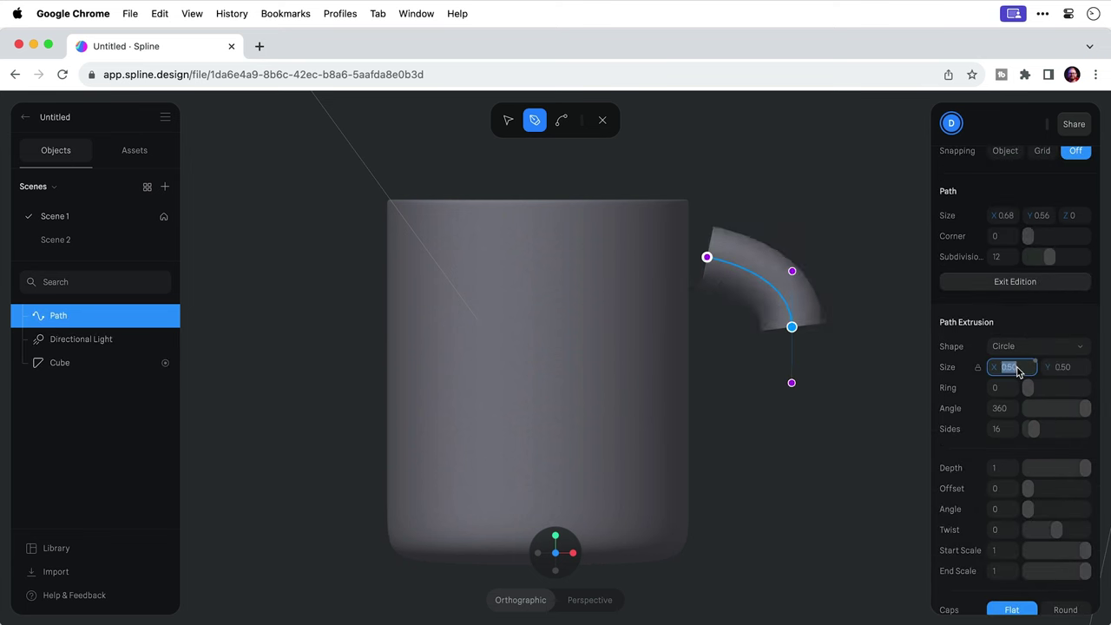
text(0.3)
key(Return)
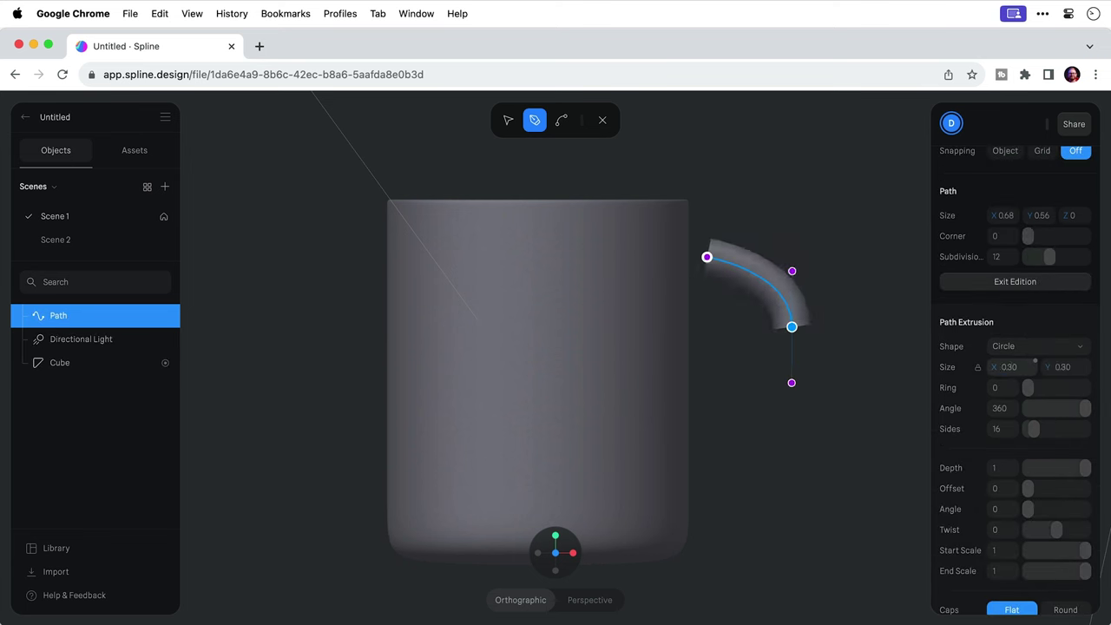
Step: Add two more points curving the handle path back into the cup's lower side, about 0.97 wide and 1.89 high overall
click(742, 411)
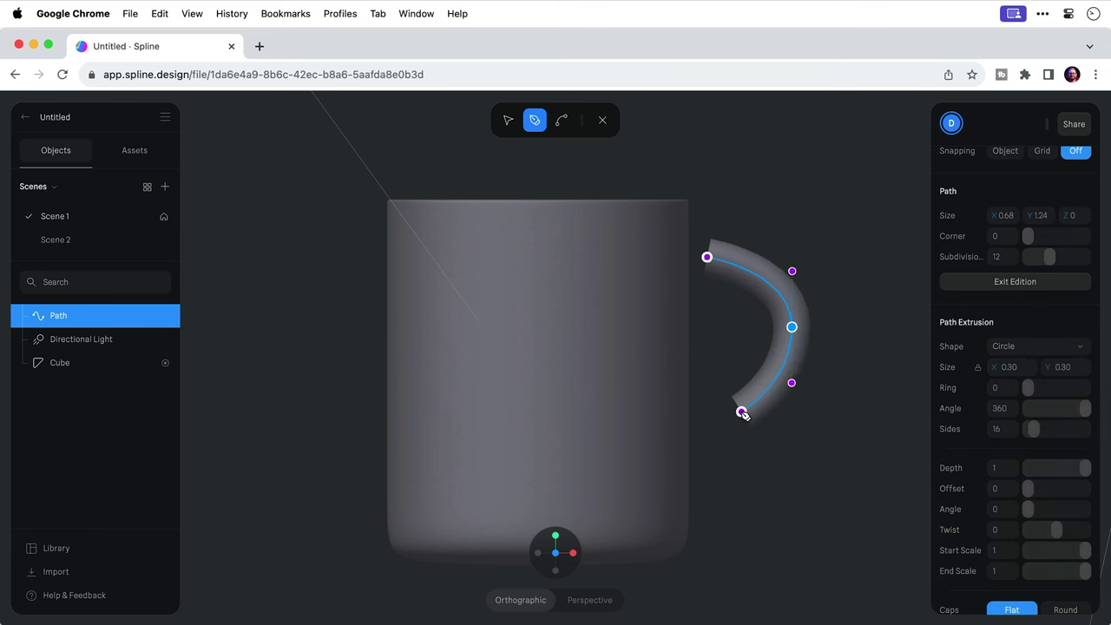
drag(670, 494, 671, 532)
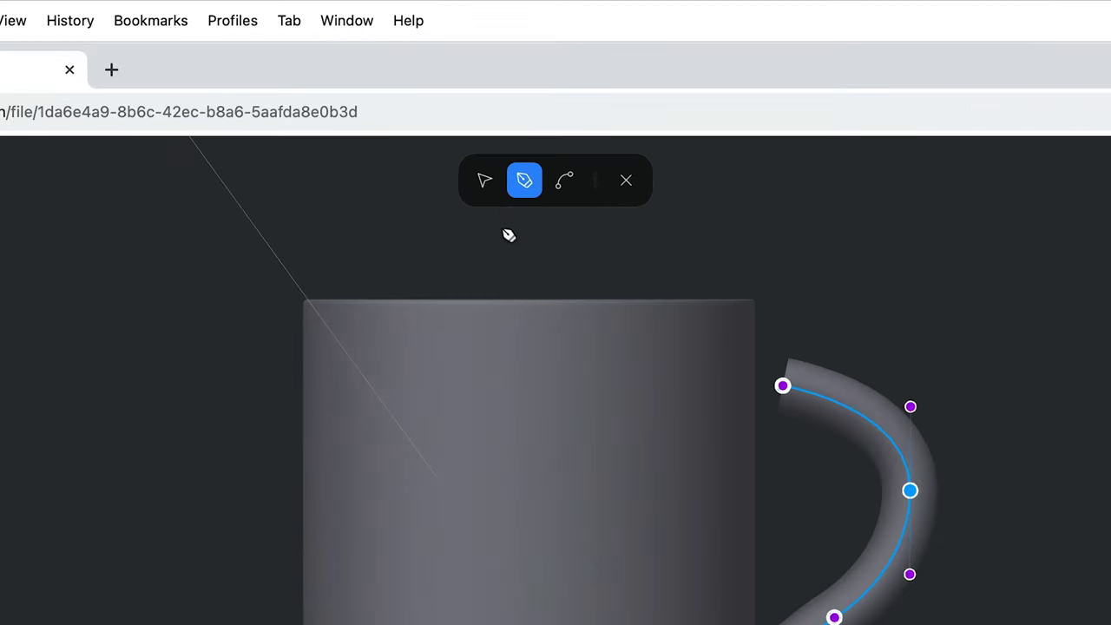
click(508, 120)
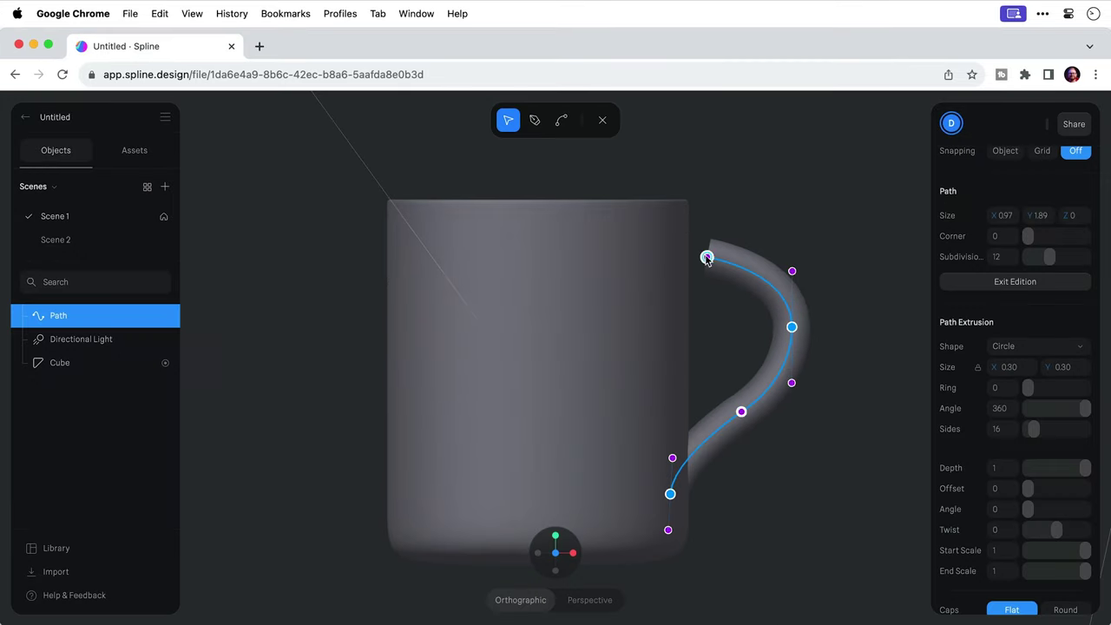
Step: Move the handle path's upper end into the cup wall and raise its outer curve, making it about 0.97 wide and 1.91 high
drag(784, 386, 742, 385)
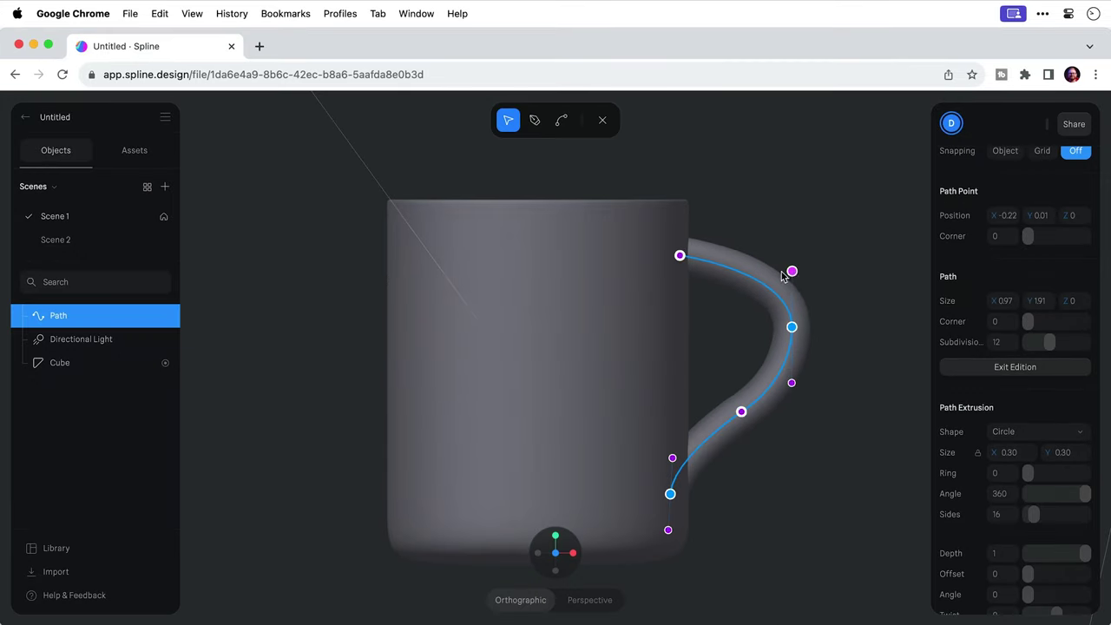
drag(792, 272, 792, 245)
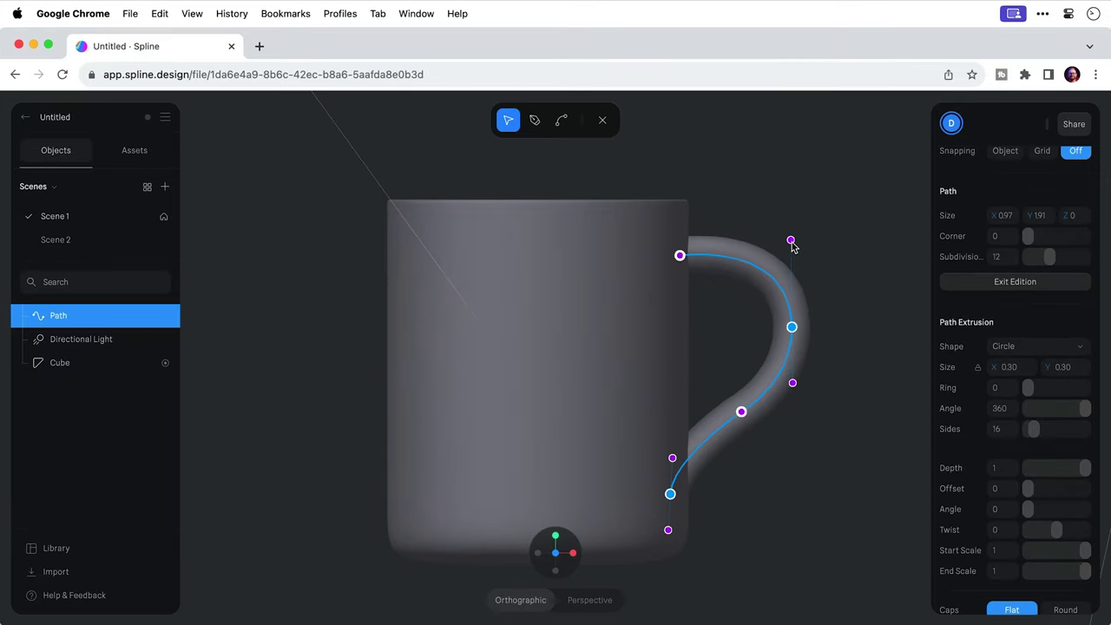
key(Escape)
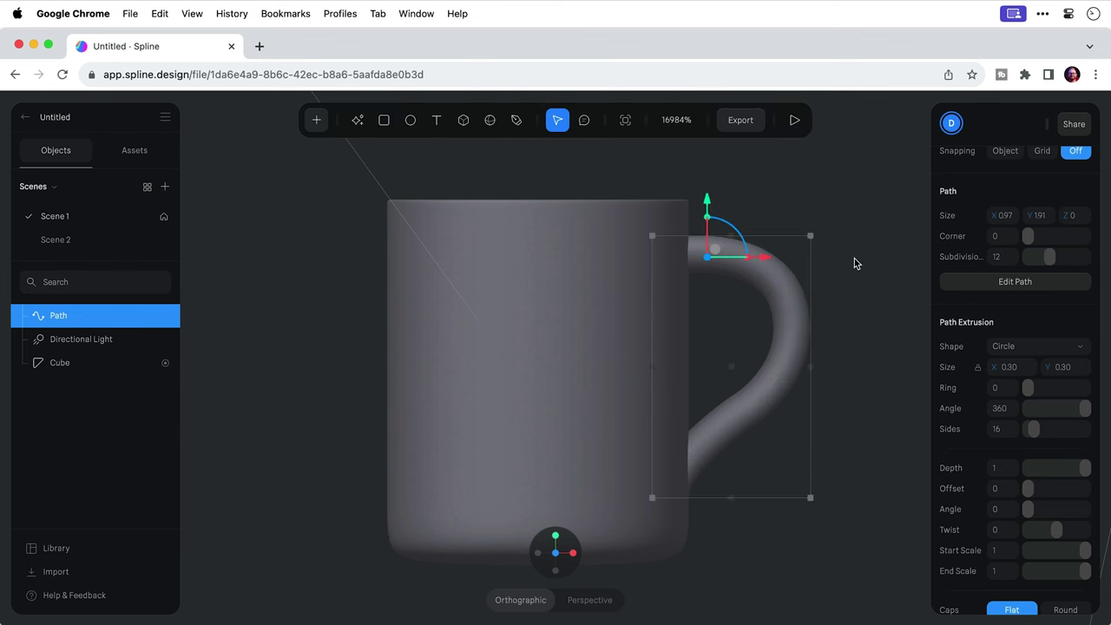
click(855, 261)
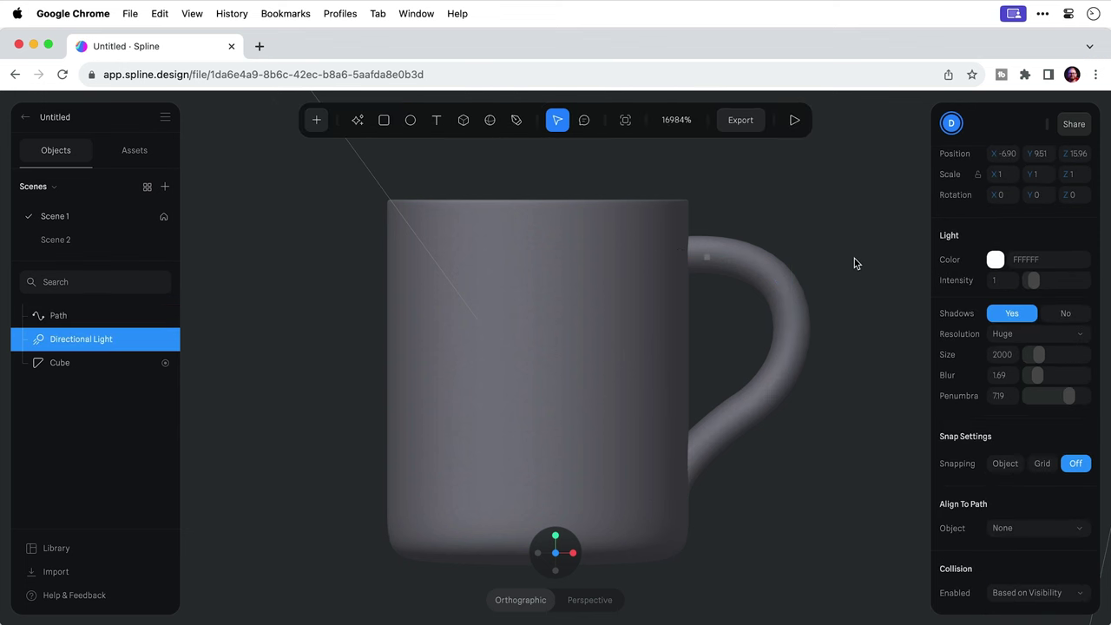
mouse_move(855, 263)
right_down()
mouse_move(767, 290)
mouse_move(856, 268)
right_up()
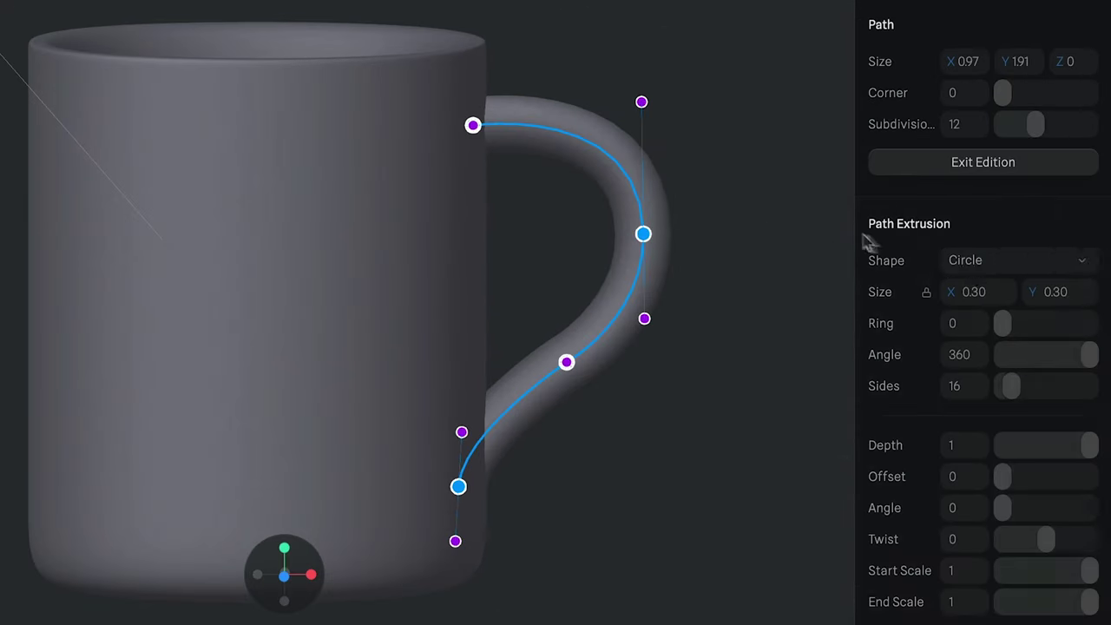
Step: Change the handle's path extrusion shape to Rectangle with a corner radius of 3
click(1008, 347)
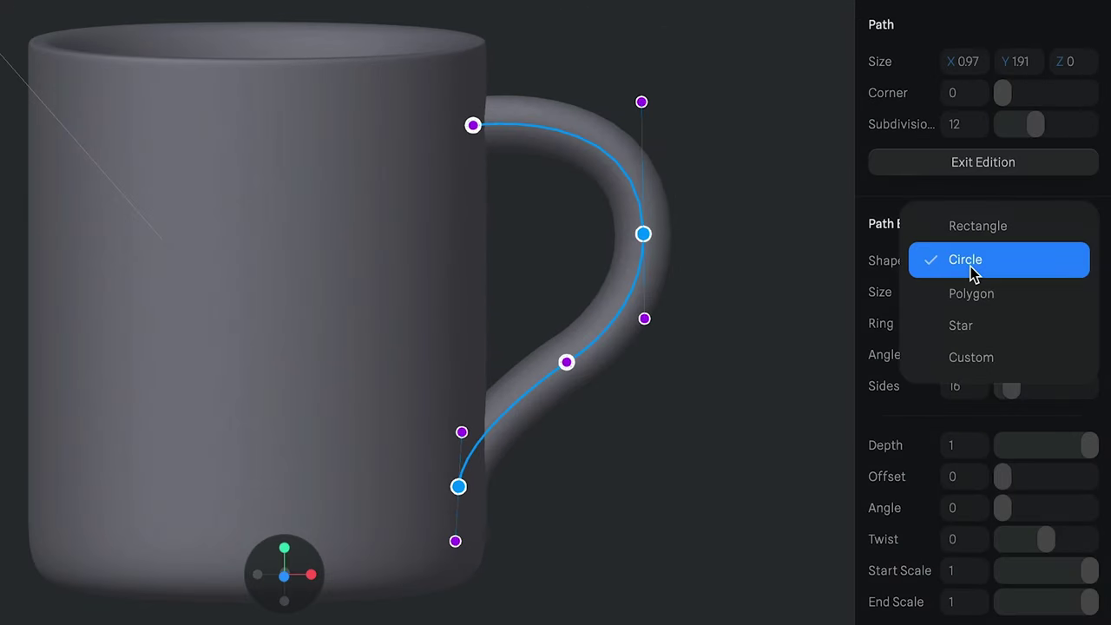
click(978, 225)
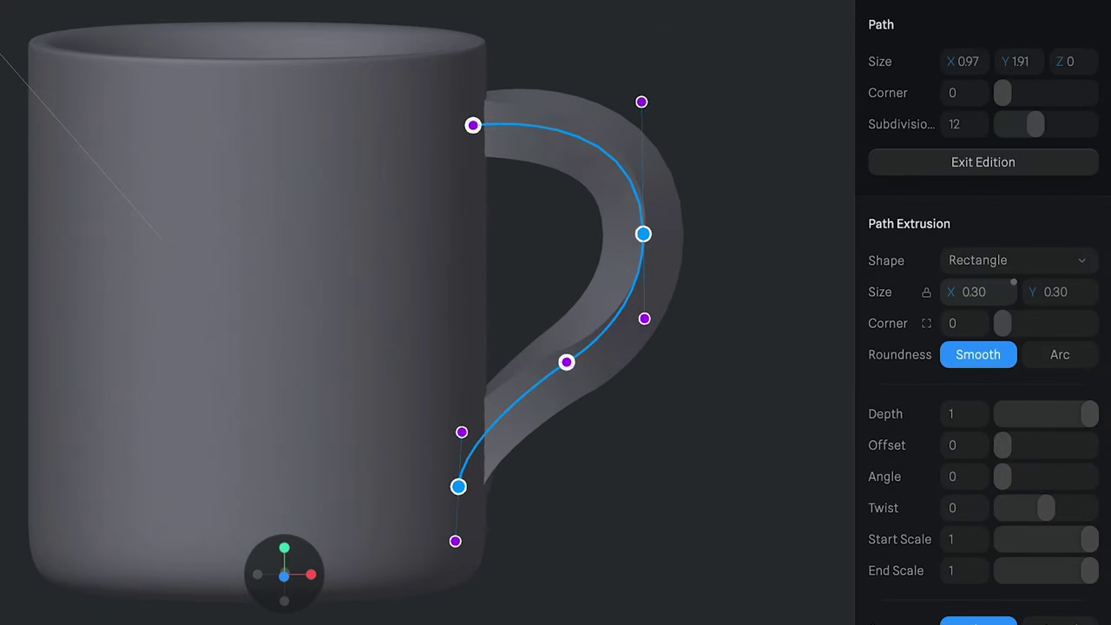
drag(1004, 321, 1006, 323)
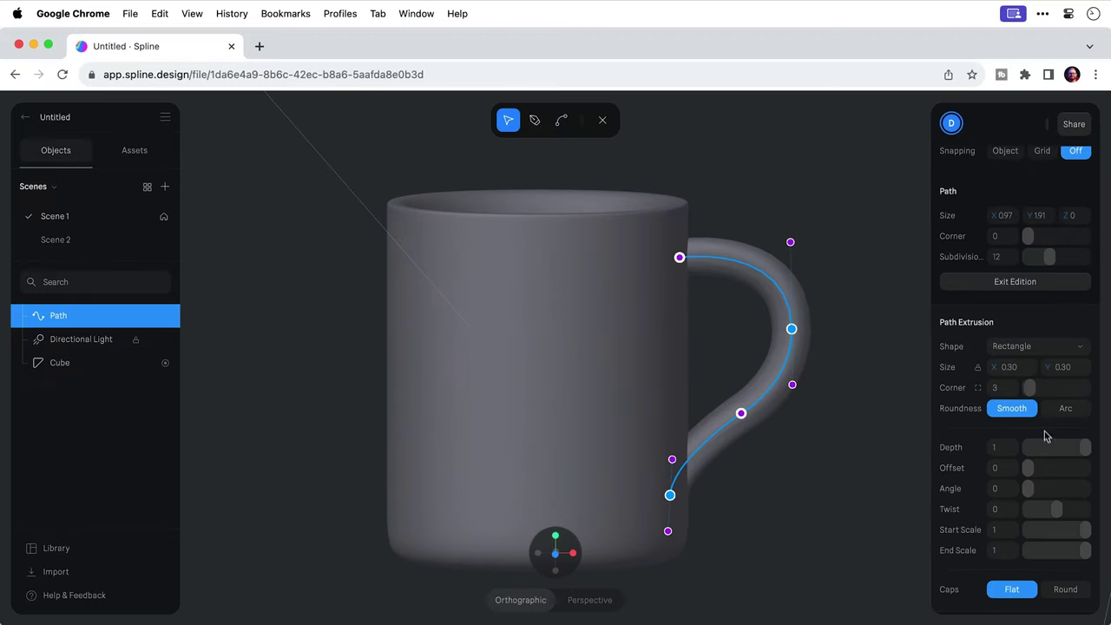
Step: Taper the handle with an End Scale of 0.71 and set its profile size to 0.40 in both directions
drag(1085, 550, 1069, 552)
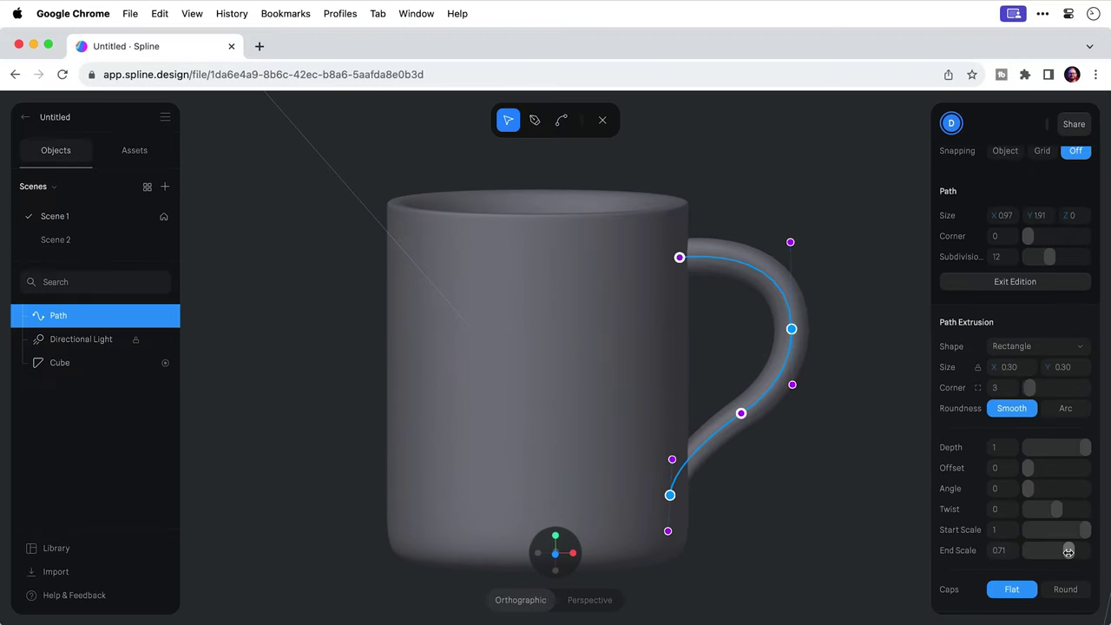
click(1012, 368)
text(.40)
key(Return)
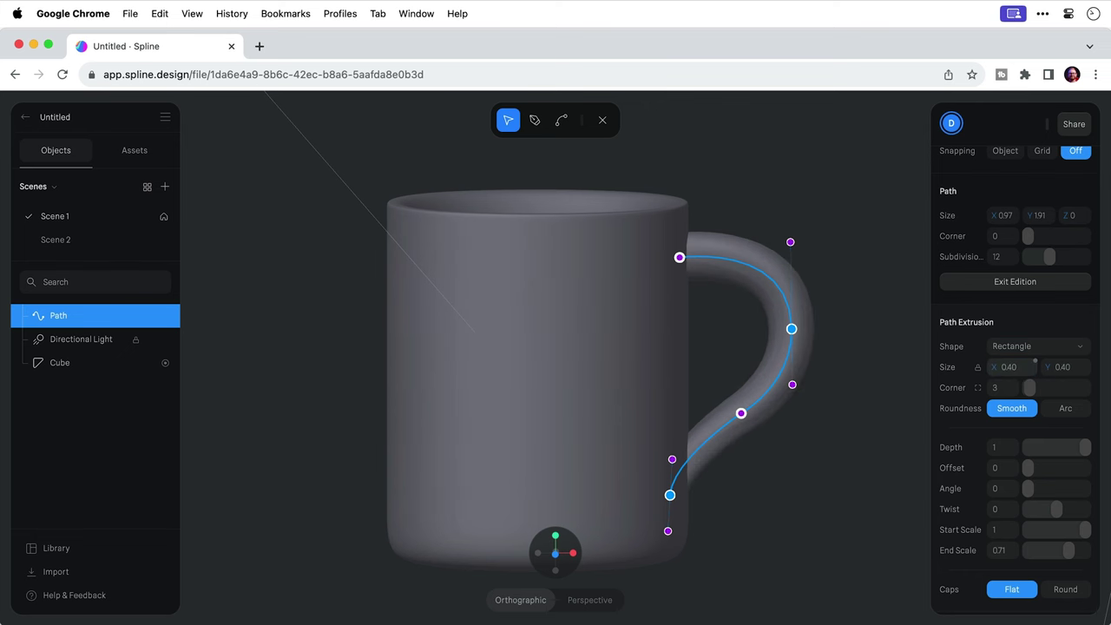
key(Escape)
key(Escape)
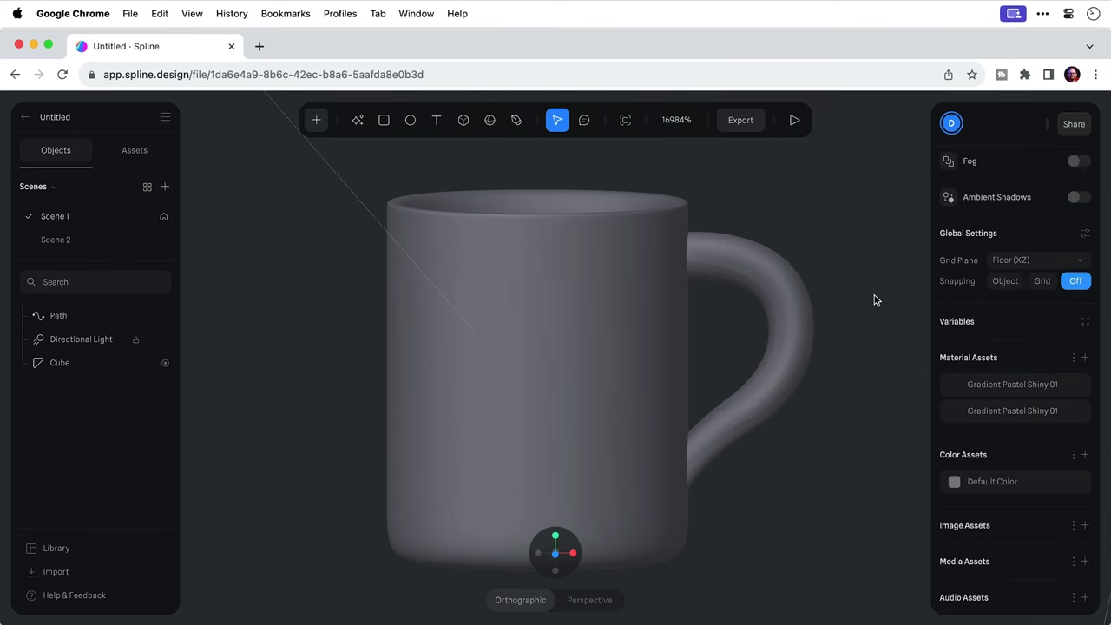
Step: Add a plane, scale it to 100 in X and Y, and lower it to the mug's base as a floor
click(316, 120)
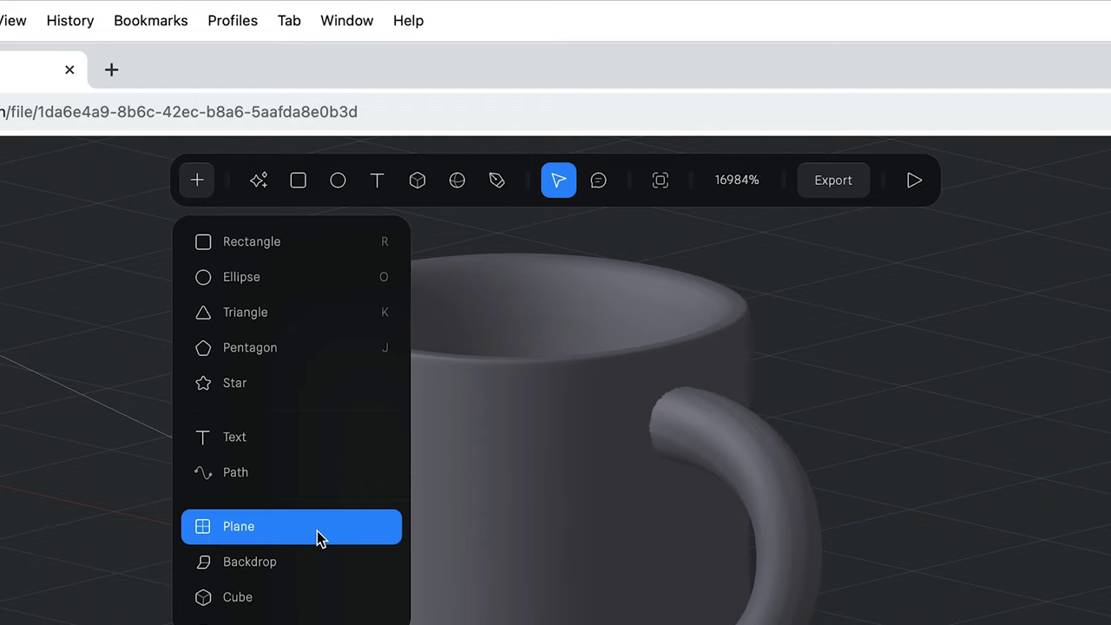
click(395, 355)
click(316, 531)
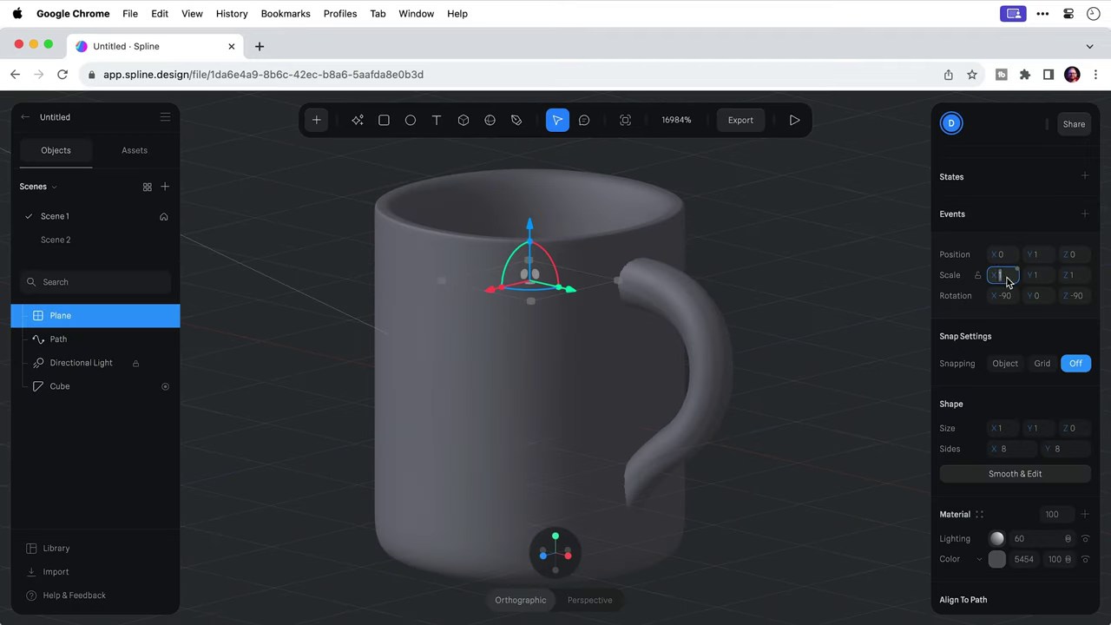
click(1016, 271)
text(100)
key(Tab)
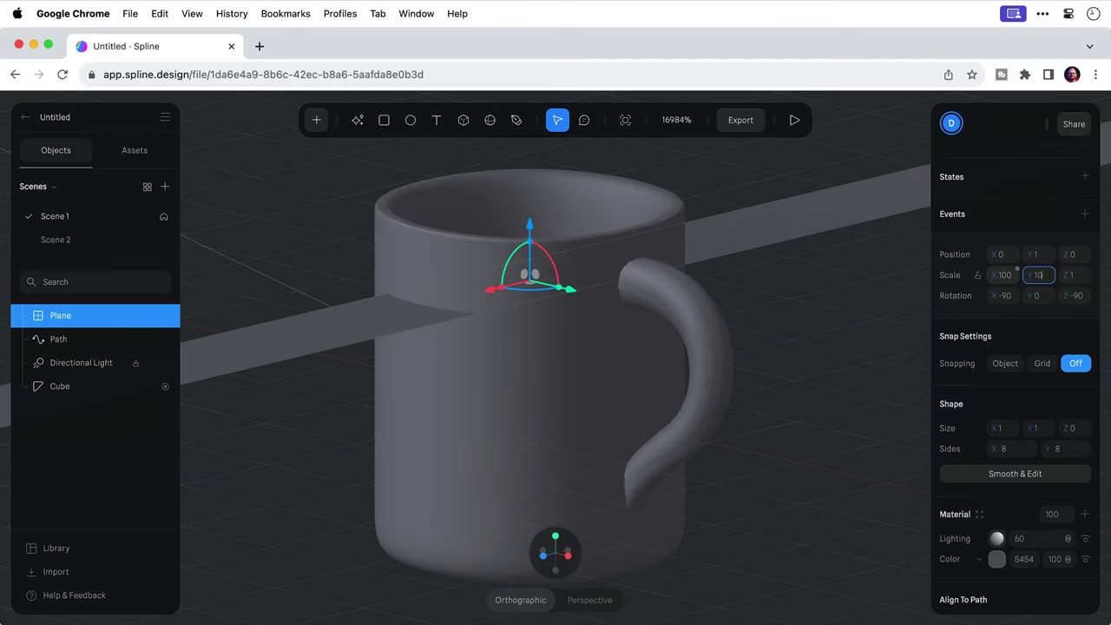
text(100)
key(Return)
drag(529, 224, 530, 504)
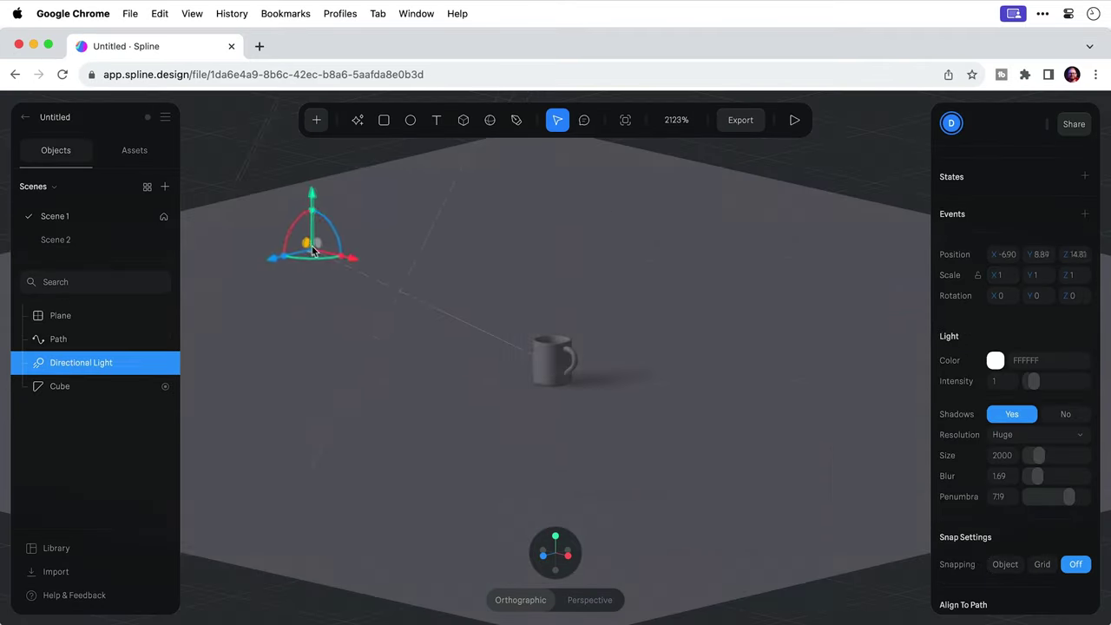
Step: Move the directional light closer to the mug, to about Y 7.61 and Z 12.75
mouse_move(315, 252)
mouse_down()
mouse_move(585, 309)
mouse_move(735, 288)
mouse_move(596, 194)
mouse_move(454, 395)
mouse_move(310, 260)
mouse_move(335, 198)
mouse_move(330, 265)
mouse_up()
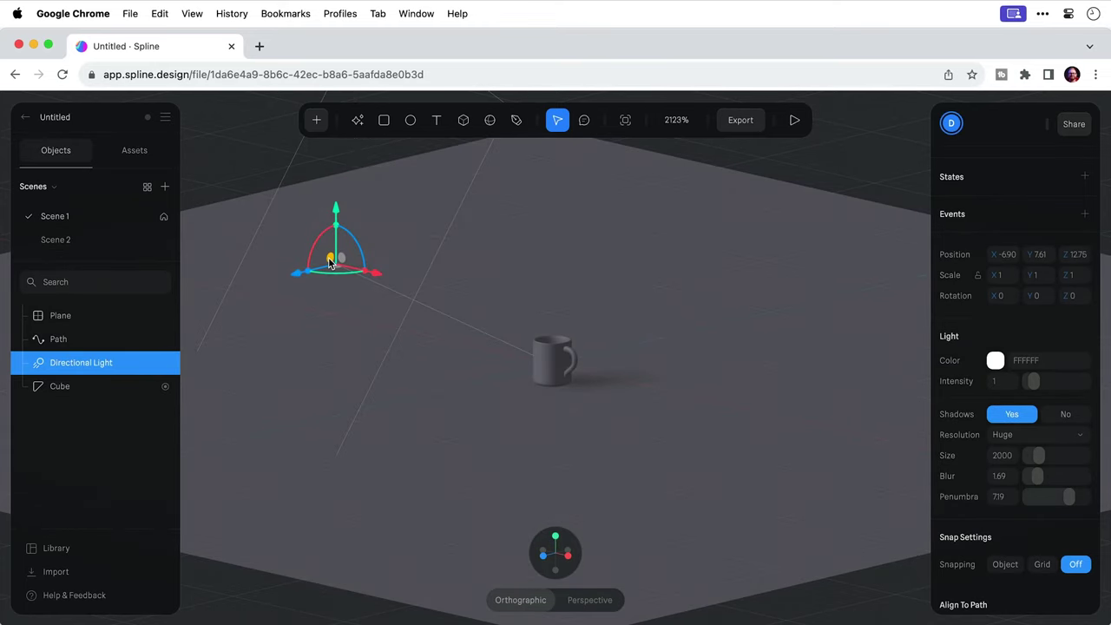
key(plus)
key(plus)
key(plus)
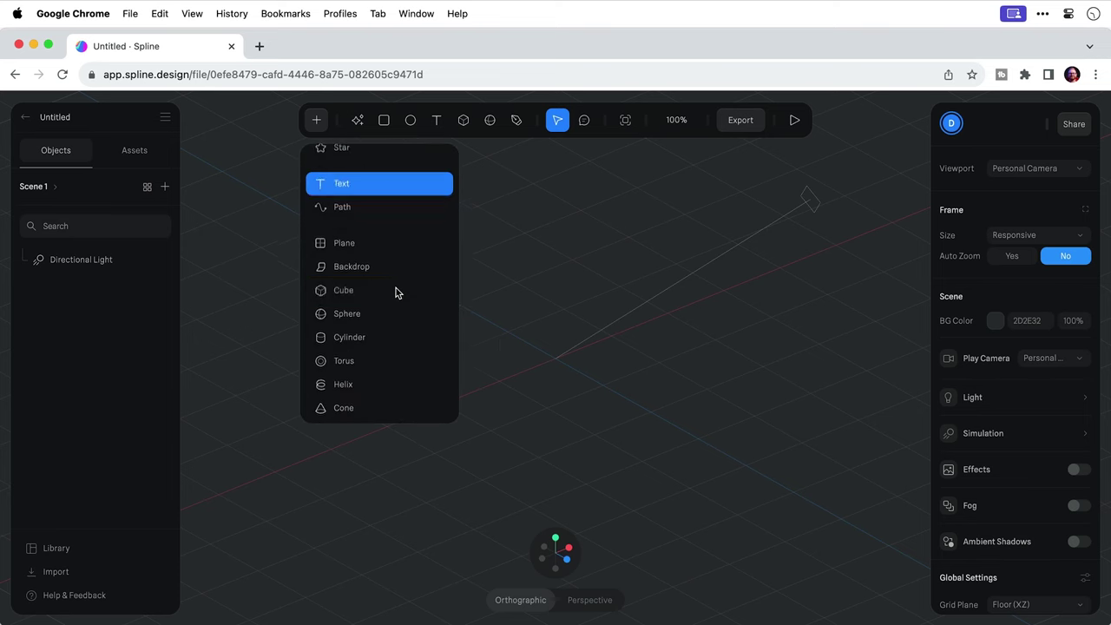
Step: Place a default cylinder at the centre of the new scene and a default cube on top of it
click(379, 333)
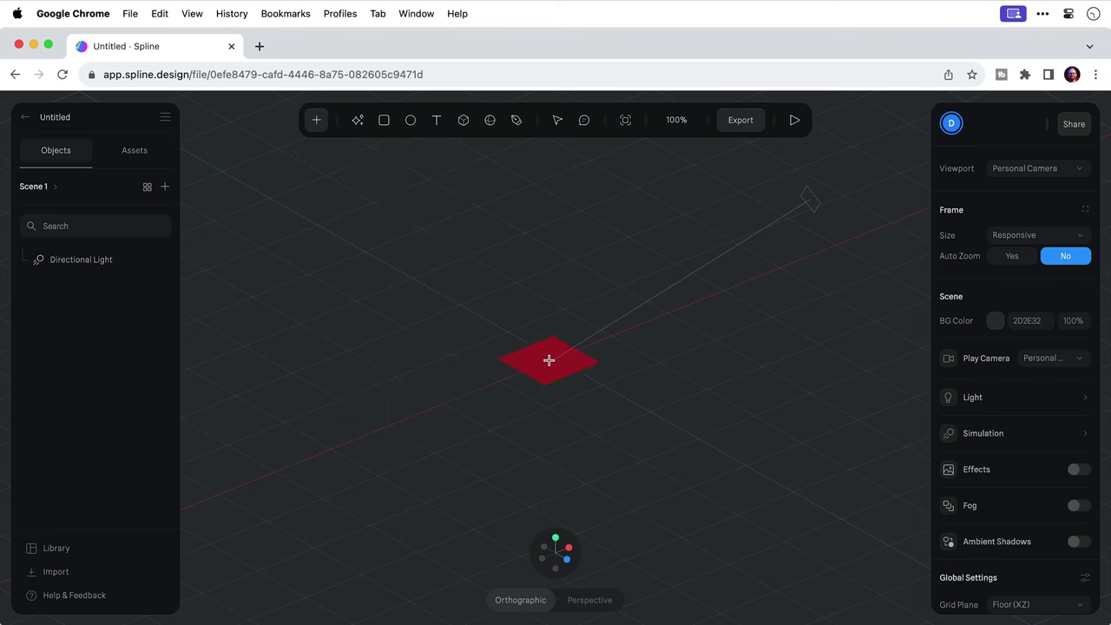
click(554, 359)
click(316, 120)
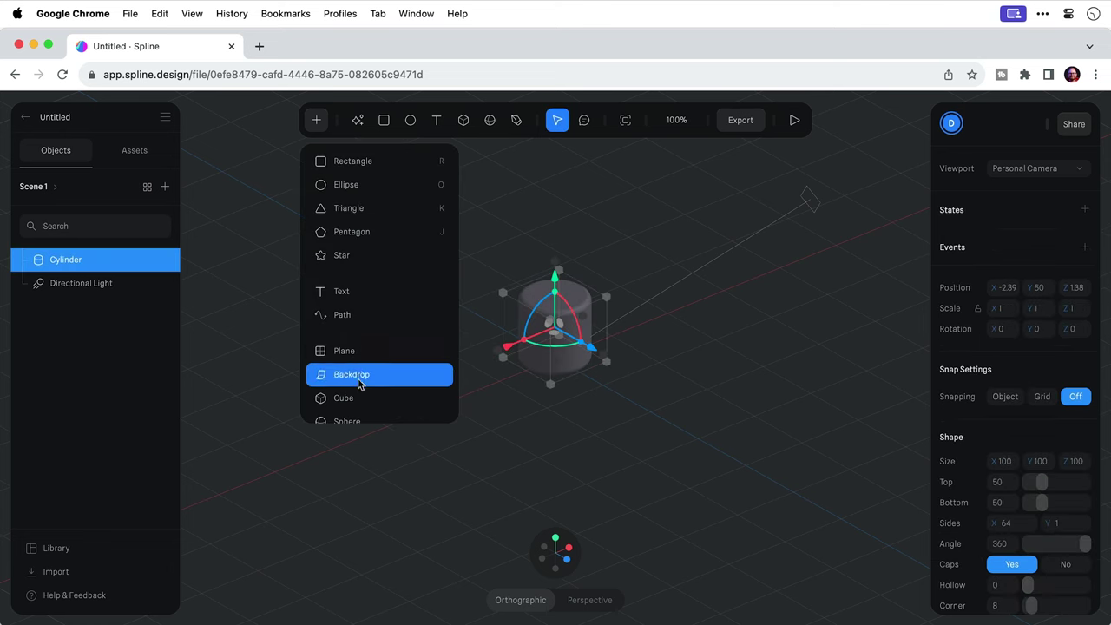
click(362, 377)
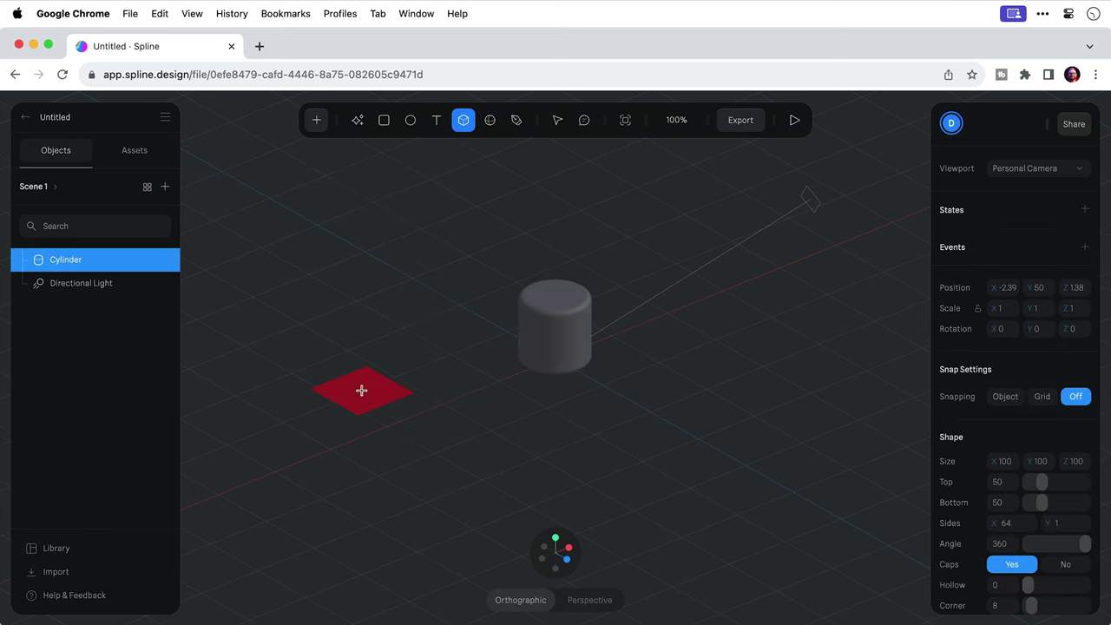
click(548, 303)
Step: Make the cube a smooth editable mesh with subdivision level 3 and slide a new horizontal edge loop down near its base
click(1024, 547)
drag(1039, 524, 1063, 522)
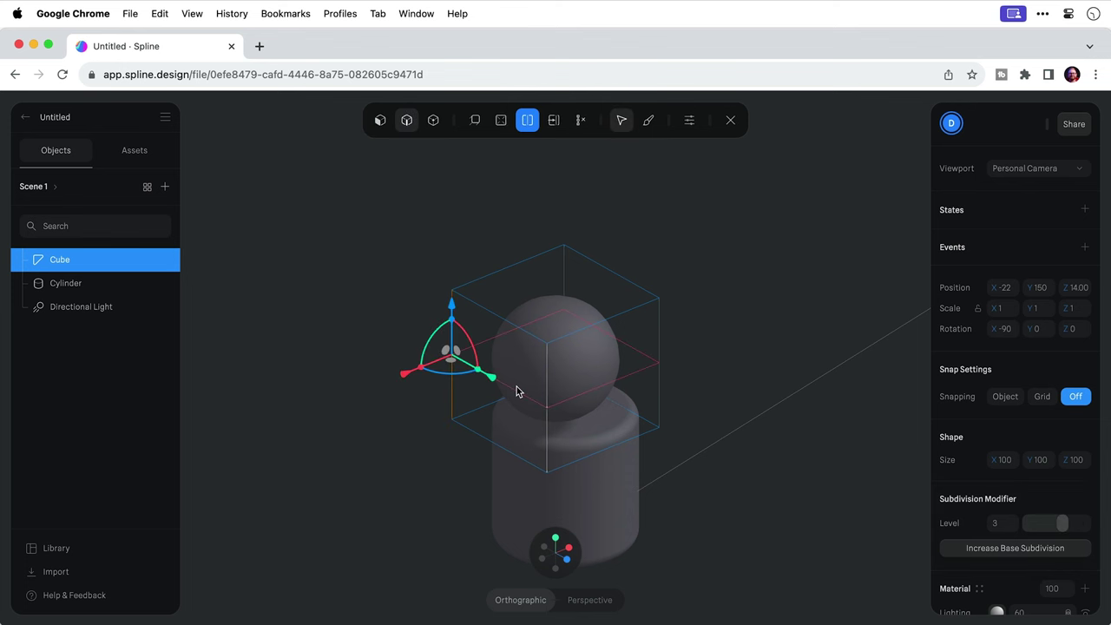
click(517, 392)
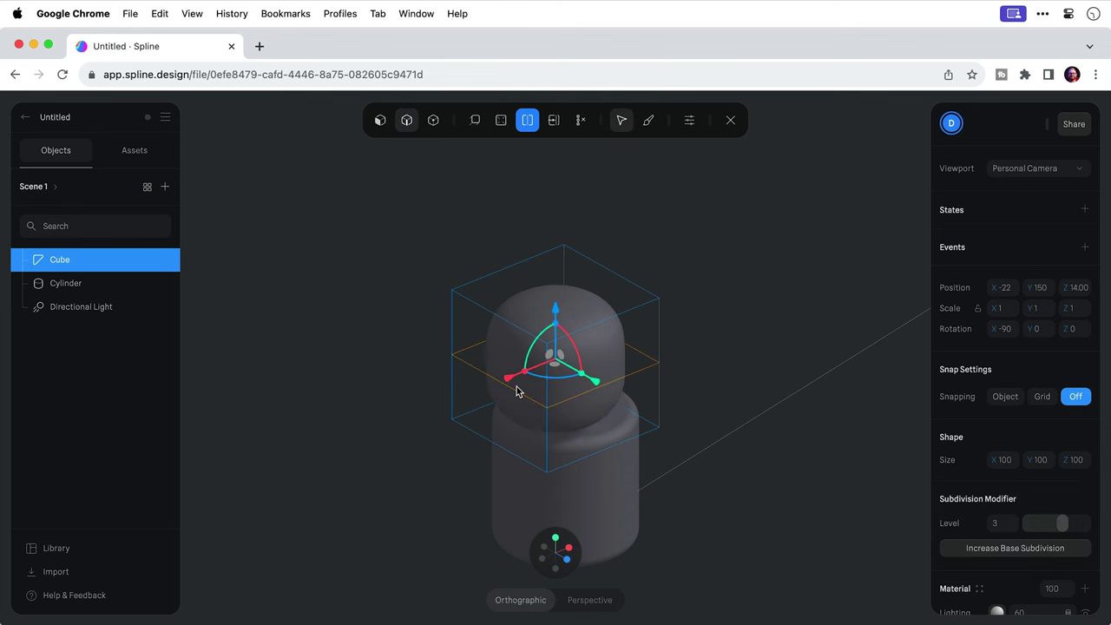
key(e)
drag(517, 392, 516, 460)
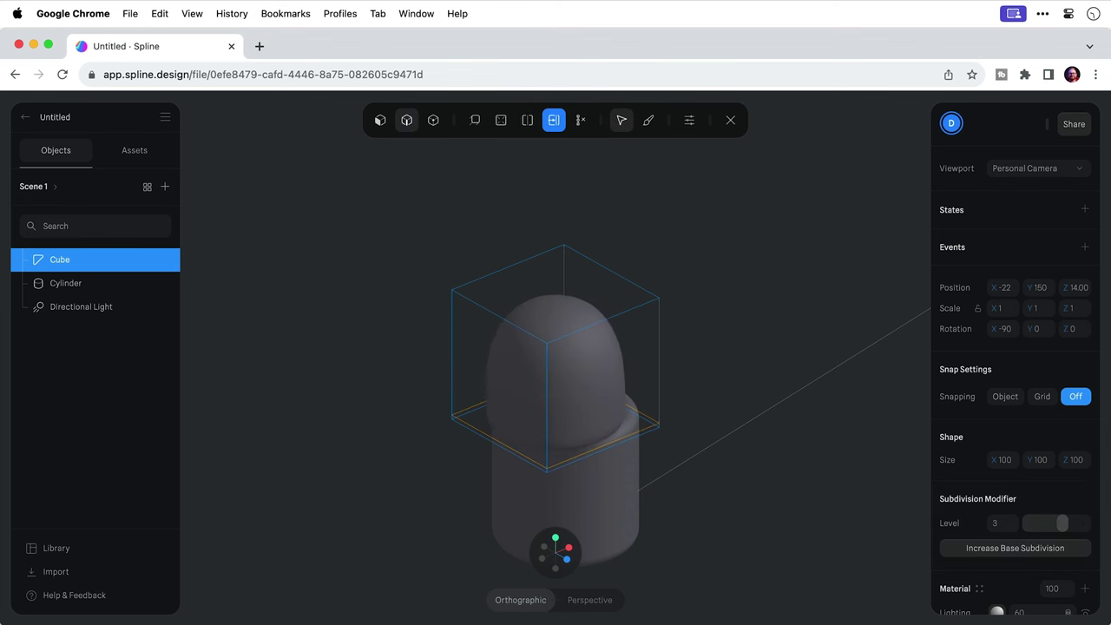
Step: Align the smoothed cube and the cylinder by their centers on the X and Z axes
click(1003, 322)
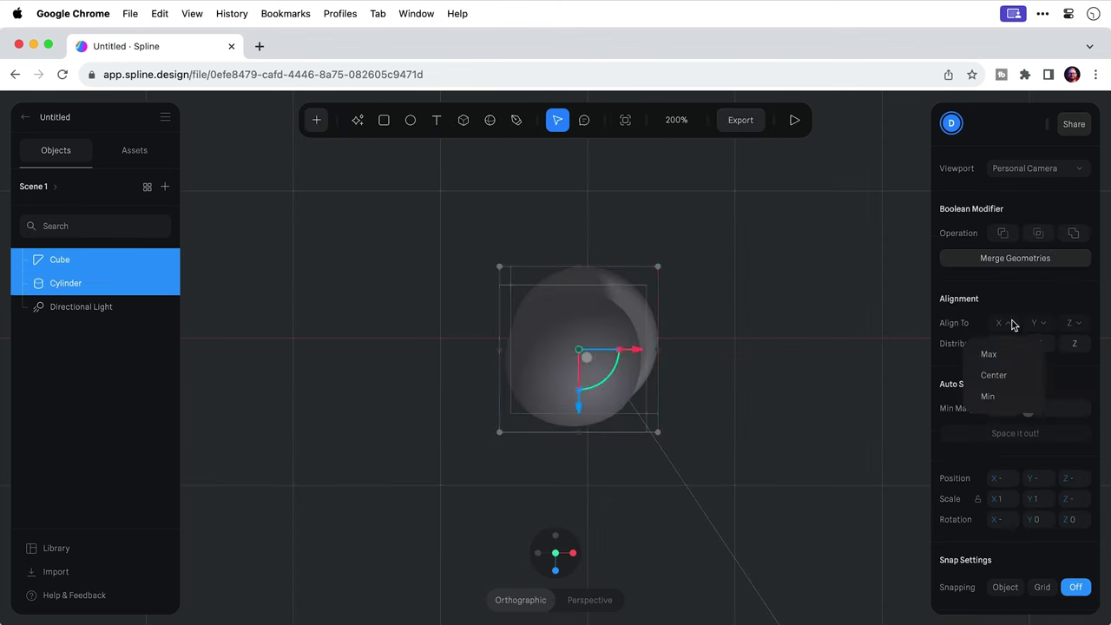
click(1009, 375)
click(1039, 323)
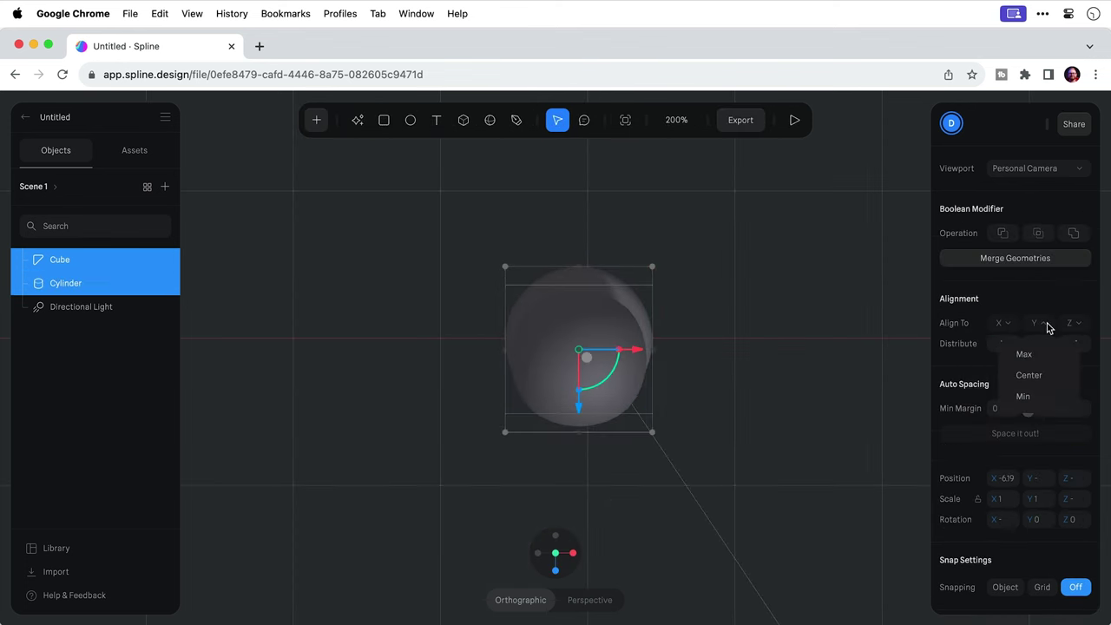
click(1044, 375)
click(1072, 323)
click(1059, 375)
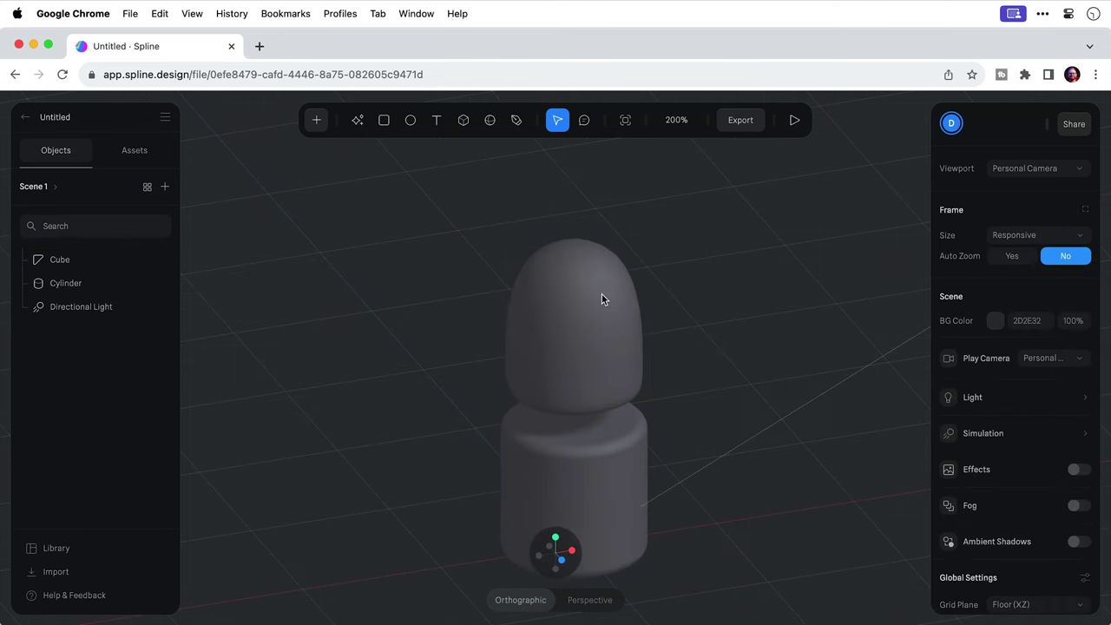
Step: Flatten the cylinder to a Y scale of 0.34 and raise it against the dome's base, to about Y 115
click(591, 478)
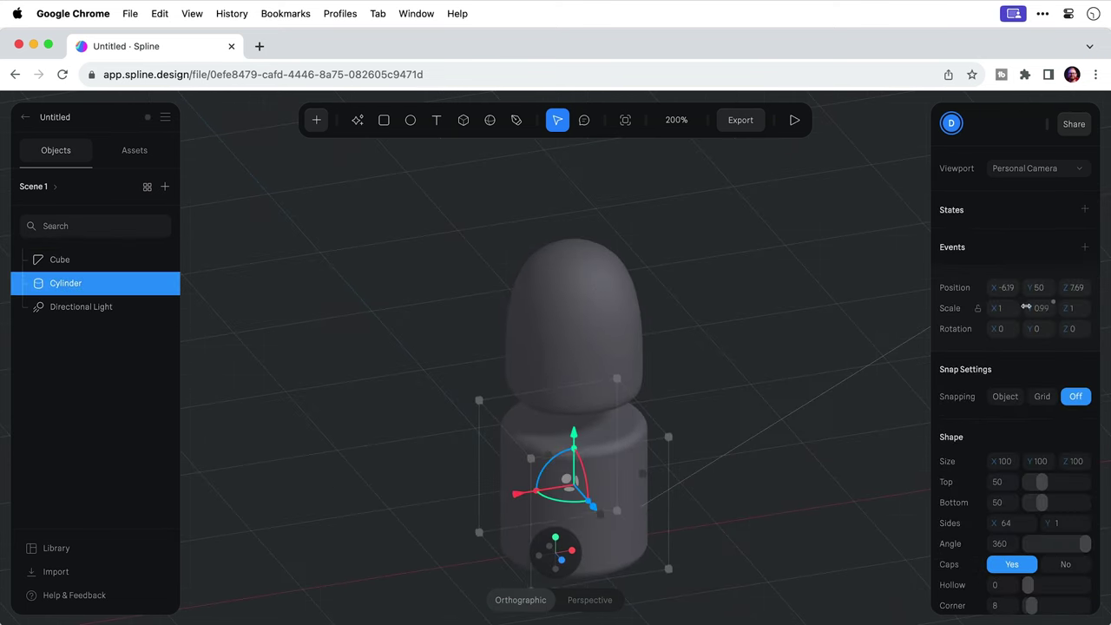
drag(1028, 307, 982, 307)
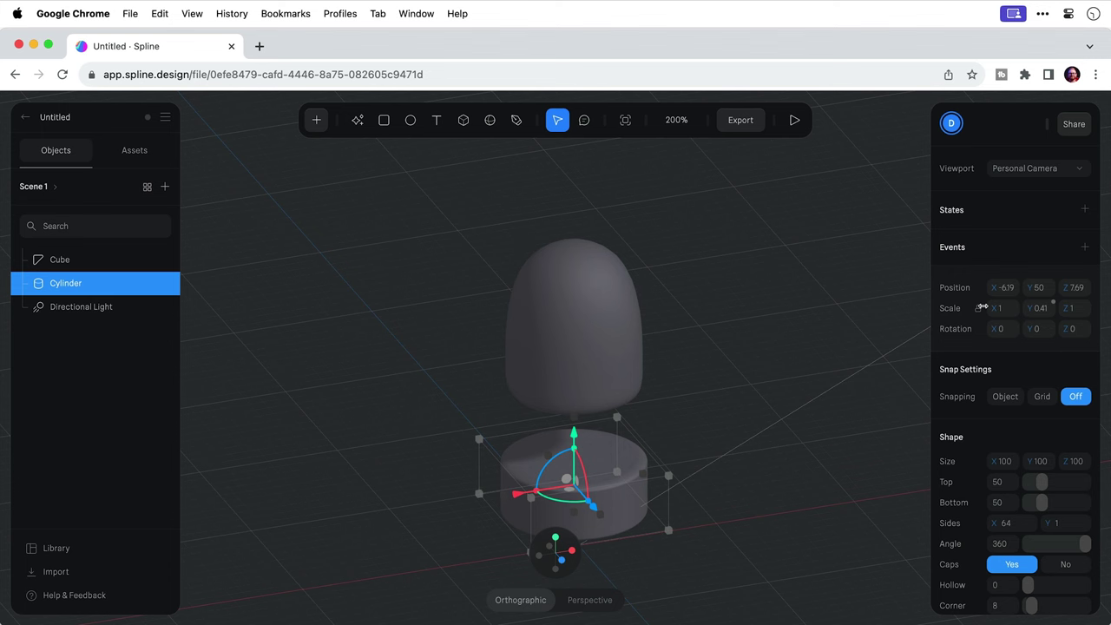
drag(575, 433, 575, 348)
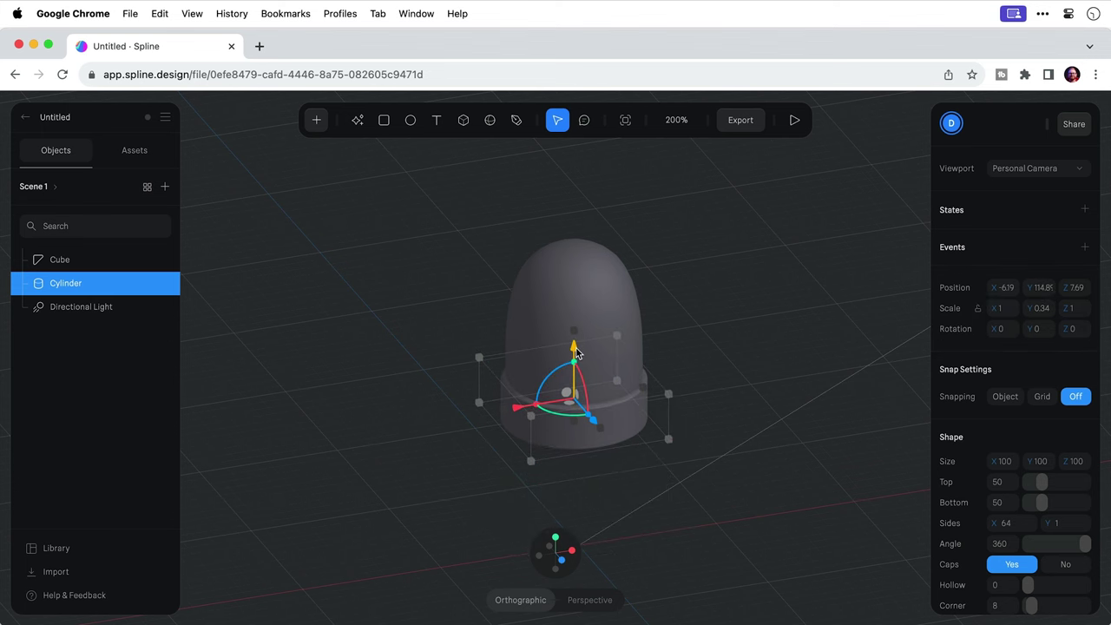
Step: Shrink the dome uniformly to about 86 and lower it to about Y 163, and enlarge the cylinder to about 110
click(599, 299)
alt+shift+drag(667, 251, 637, 281)
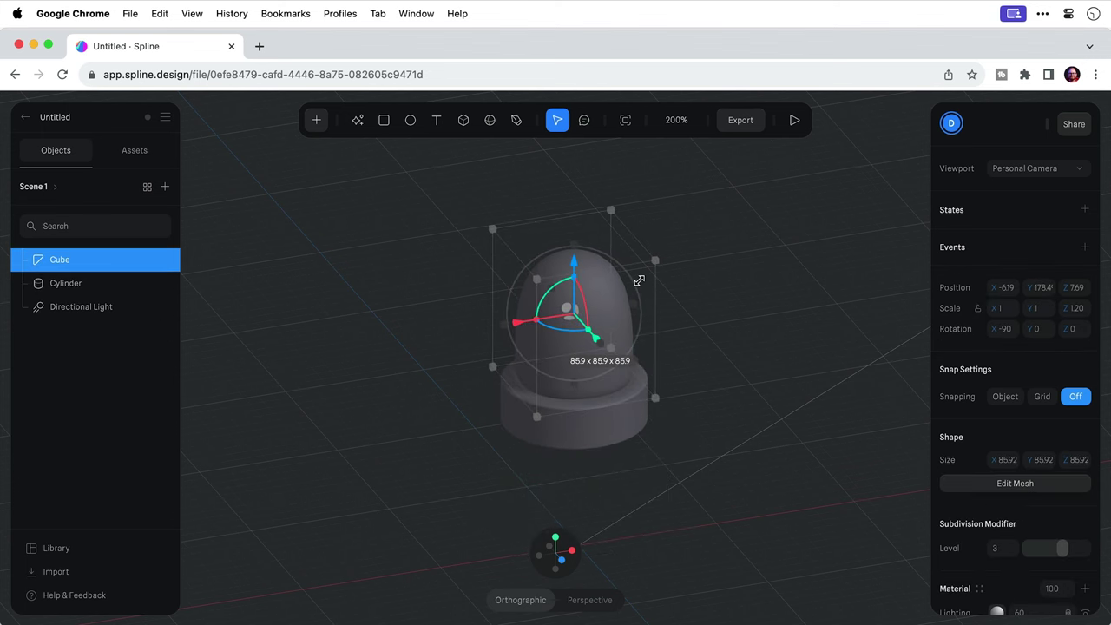
drag(574, 263, 574, 285)
click(612, 423)
alt+shift+drag(661, 437, 675, 444)
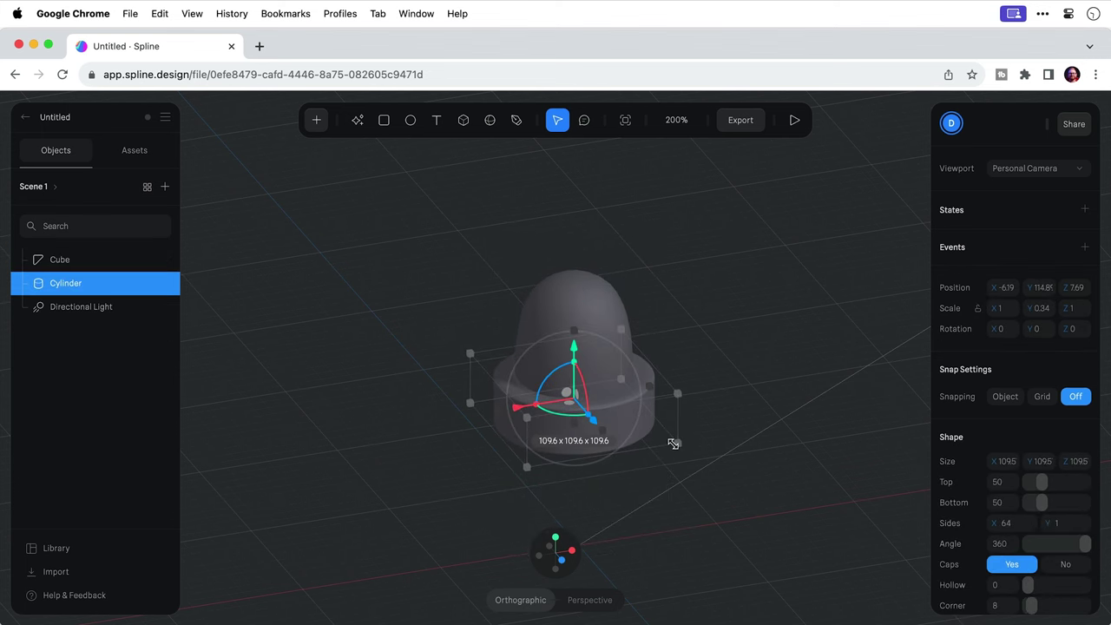
Step: Add a horizontal edge loop around the dome's middle, slide it slightly lower, and leave mesh editing
double_click(576, 365)
click(576, 371)
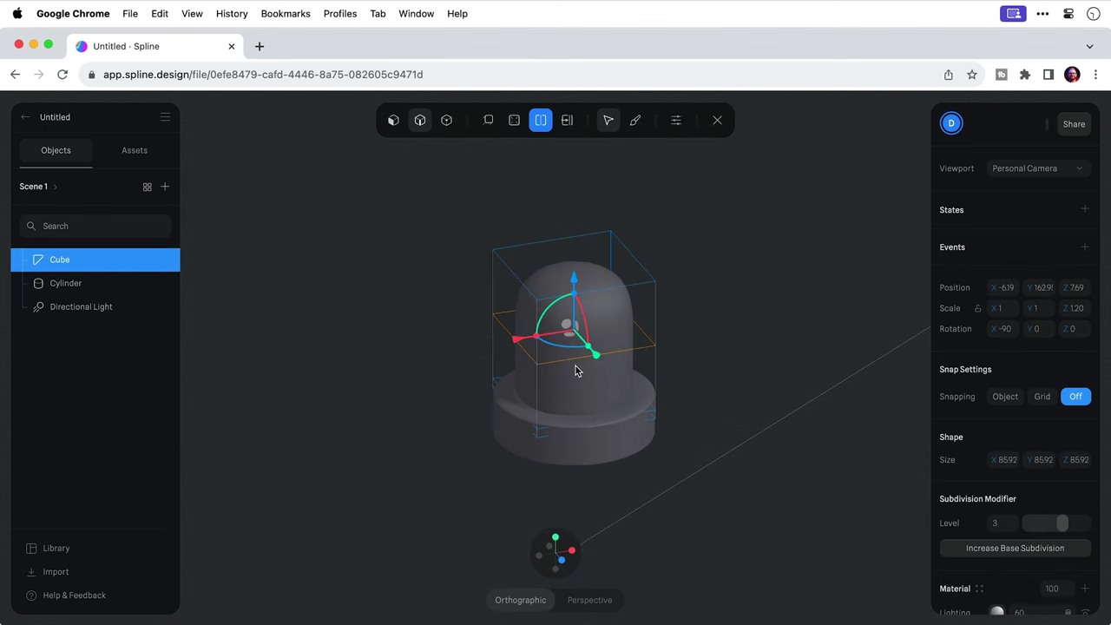
key(s)
drag(477, 345, 476, 365)
key(Escape)
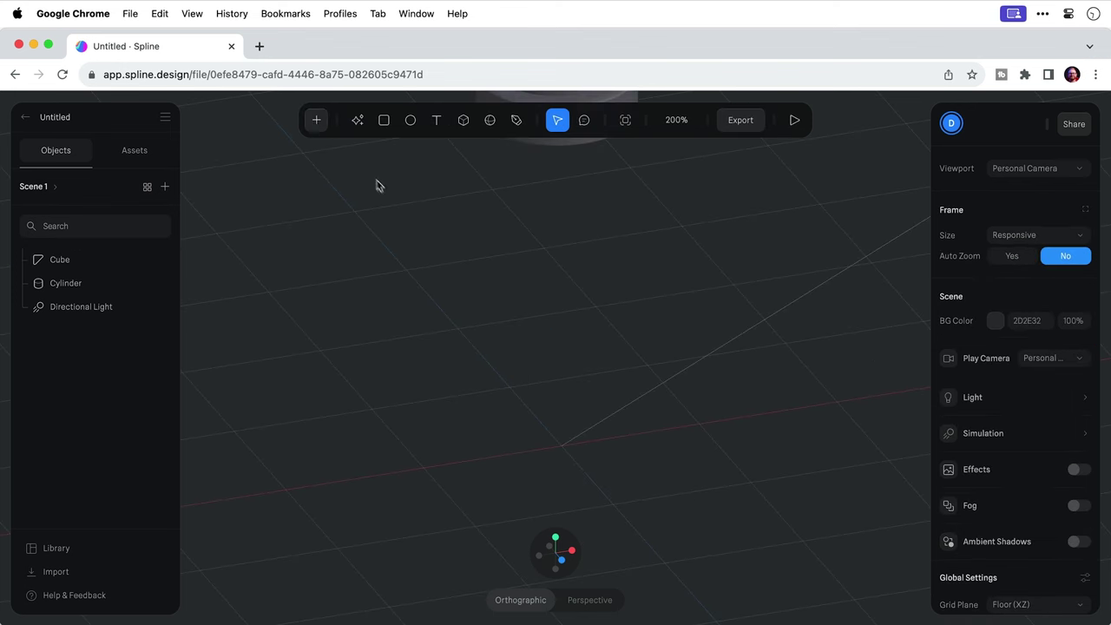
Step: Add a second cube at the scene's centre, below the dome and cylinder
click(316, 121)
click(385, 397)
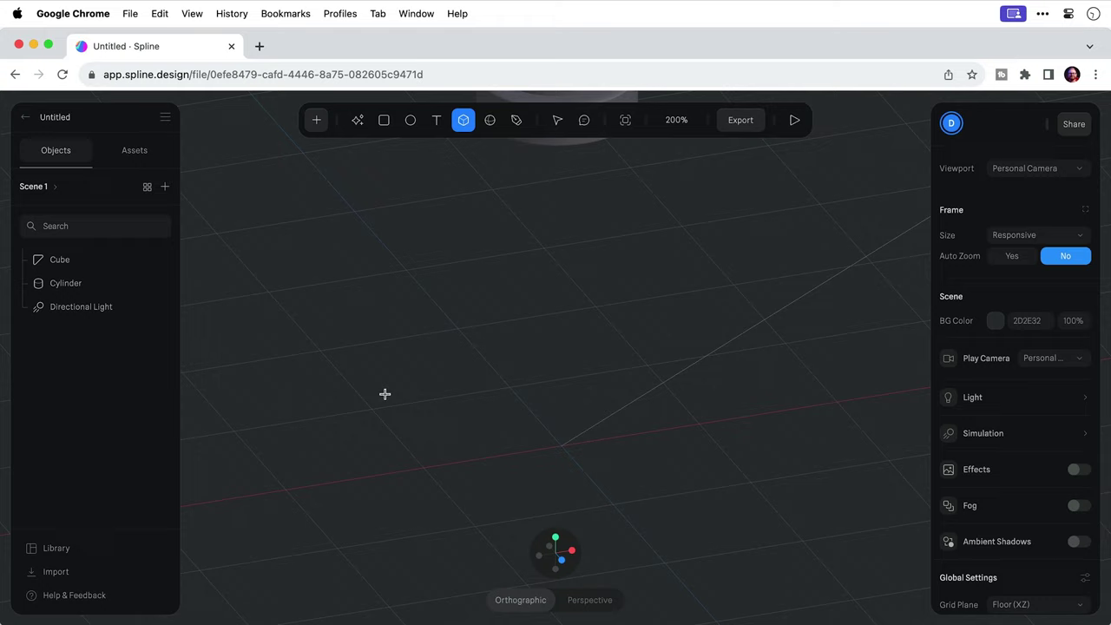
click(572, 456)
Step: Extrude and narrow the second cube's bottom face into a stepped tip, and set its subdivision level to 3
drag(572, 456, 571, 483)
shift+drag(542, 417, 549, 431)
drag(568, 494, 569, 528)
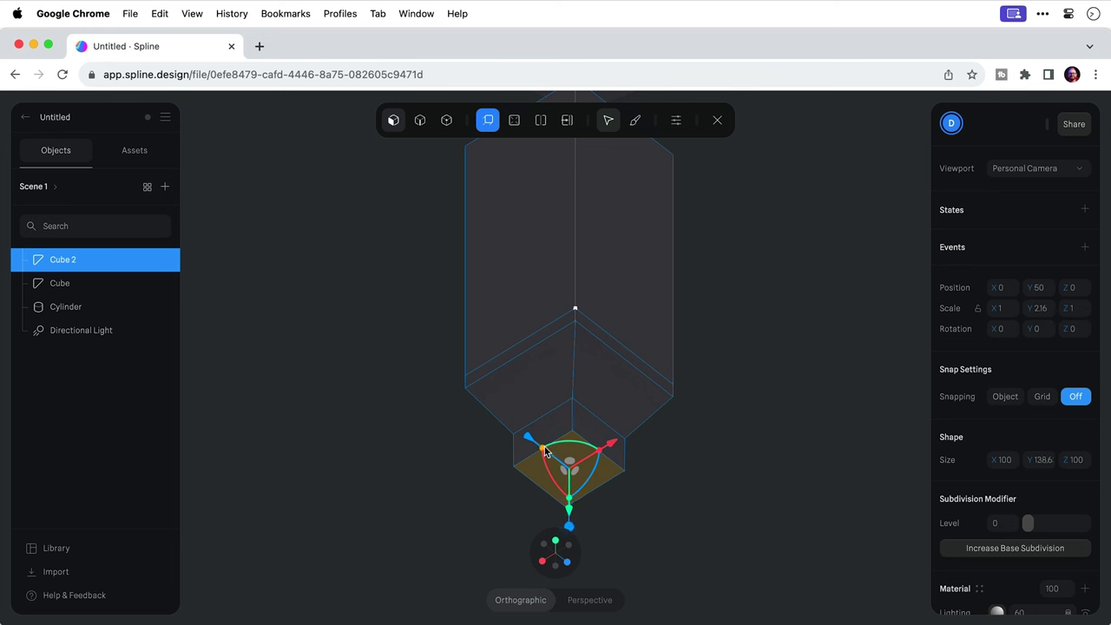
drag(1028, 523, 1058, 521)
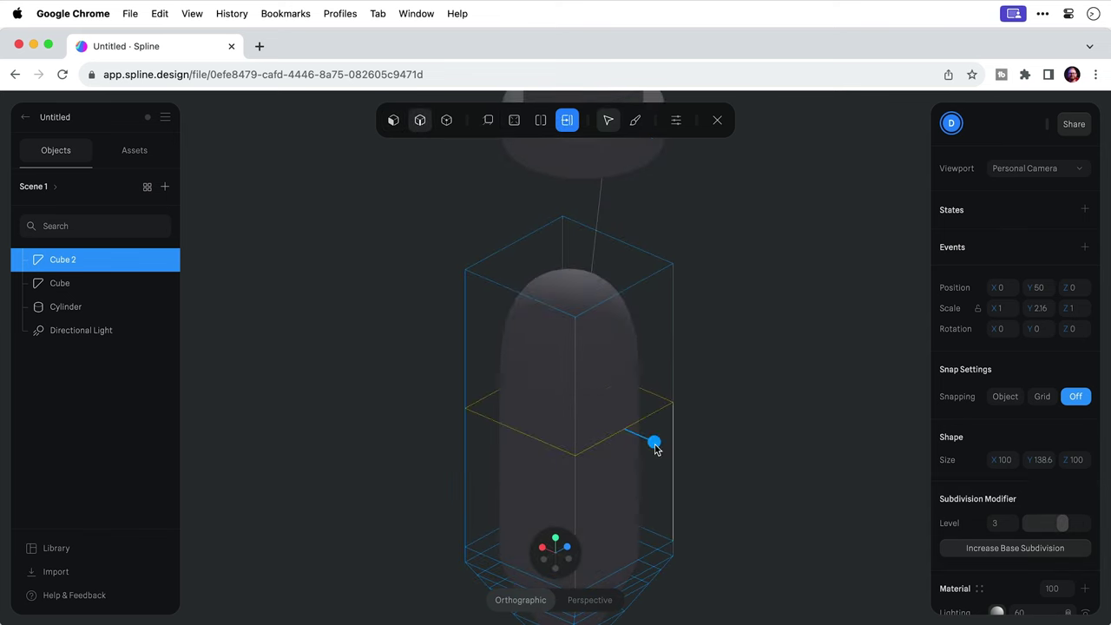
Step: Slide a horizontal edge loop up to the second cube's top edge, and lower the edge loop at the narrow tip
drag(655, 441, 655, 290)
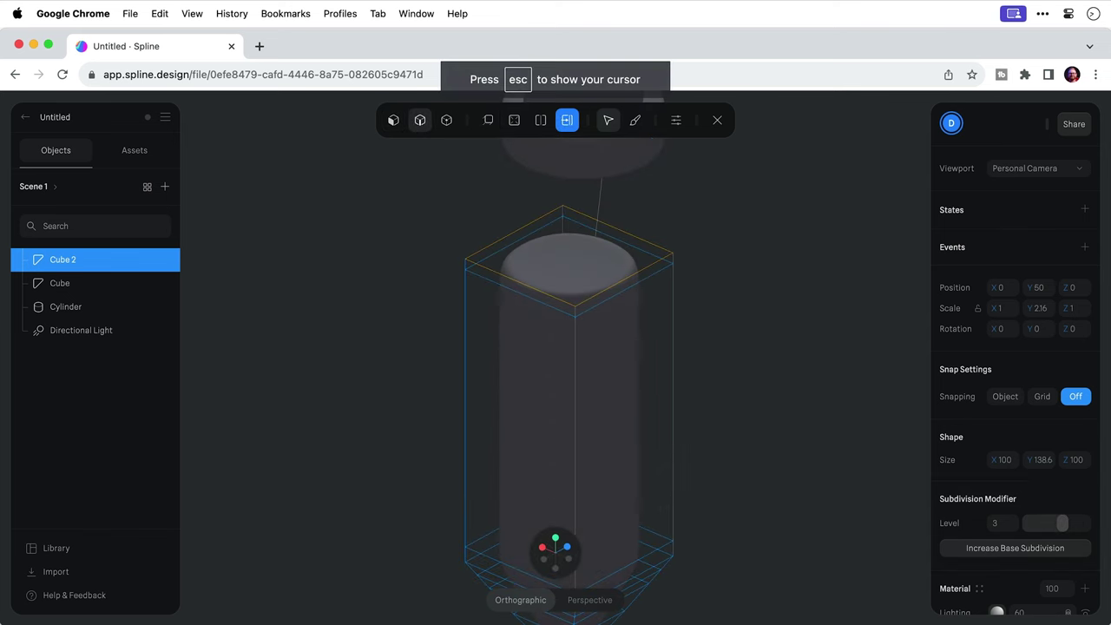
key(Escape)
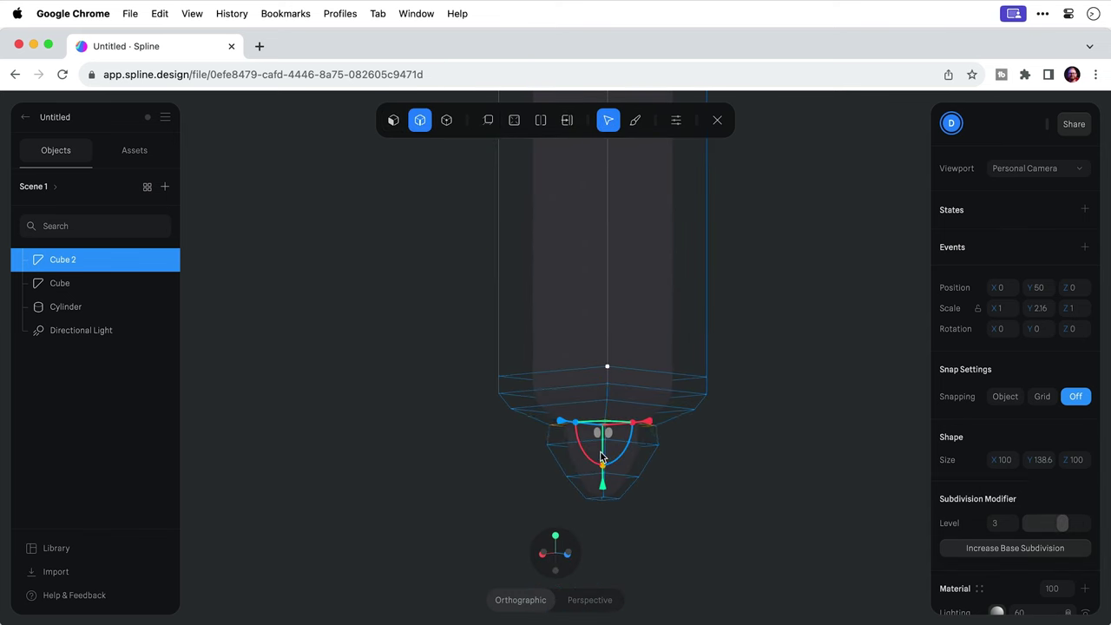
drag(602, 458, 605, 512)
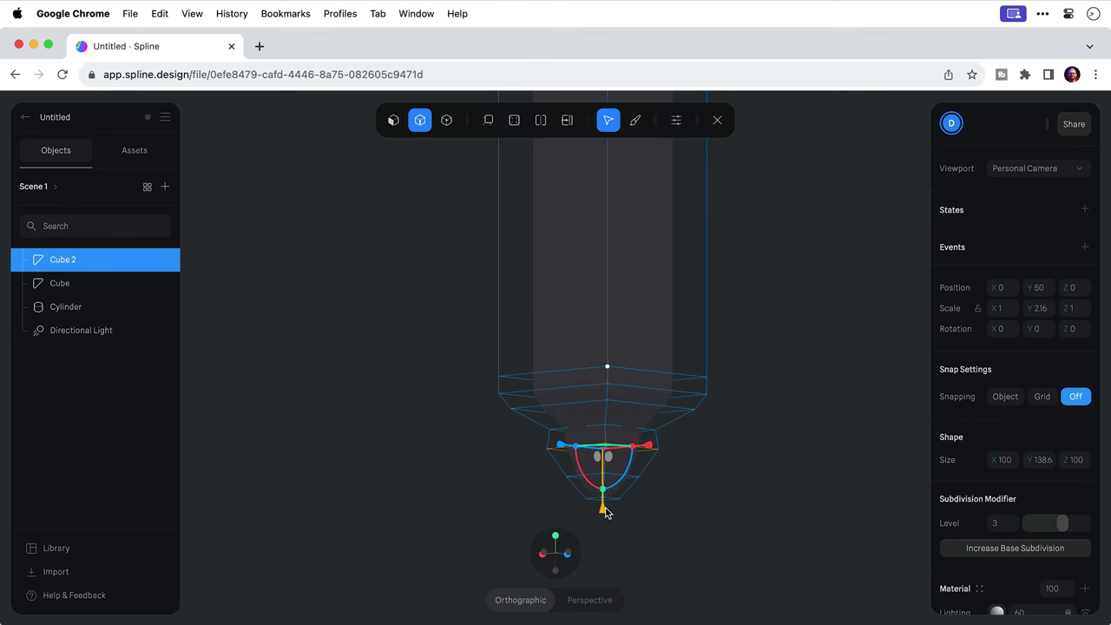
Step: Raise the tip's end face slightly and leave mesh editing
scroll(606, 514, up, 5)
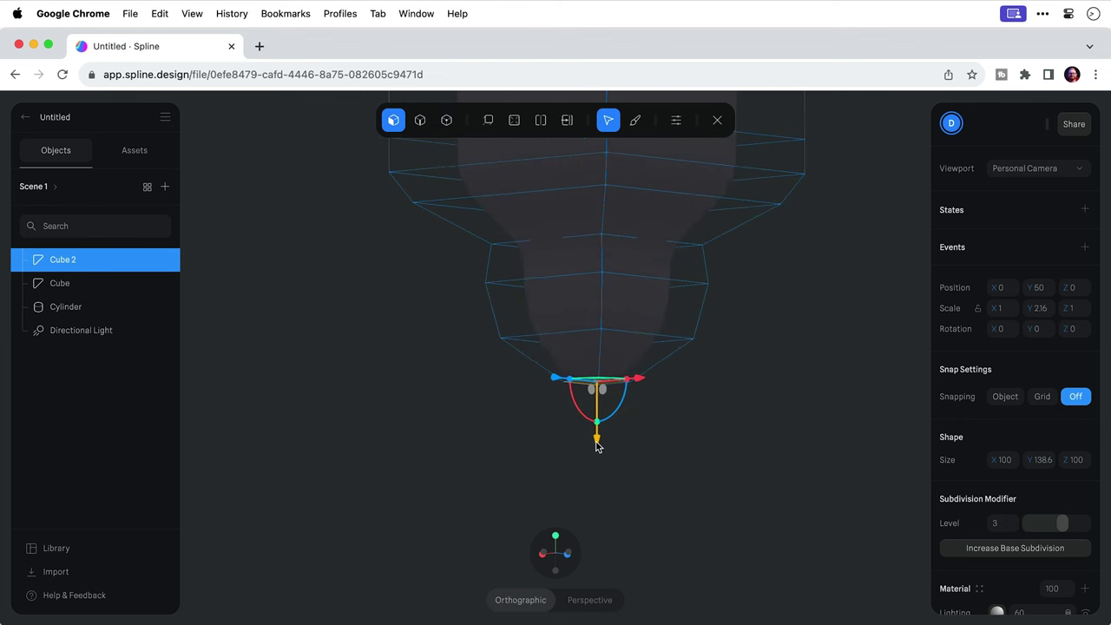
drag(597, 443, 596, 433)
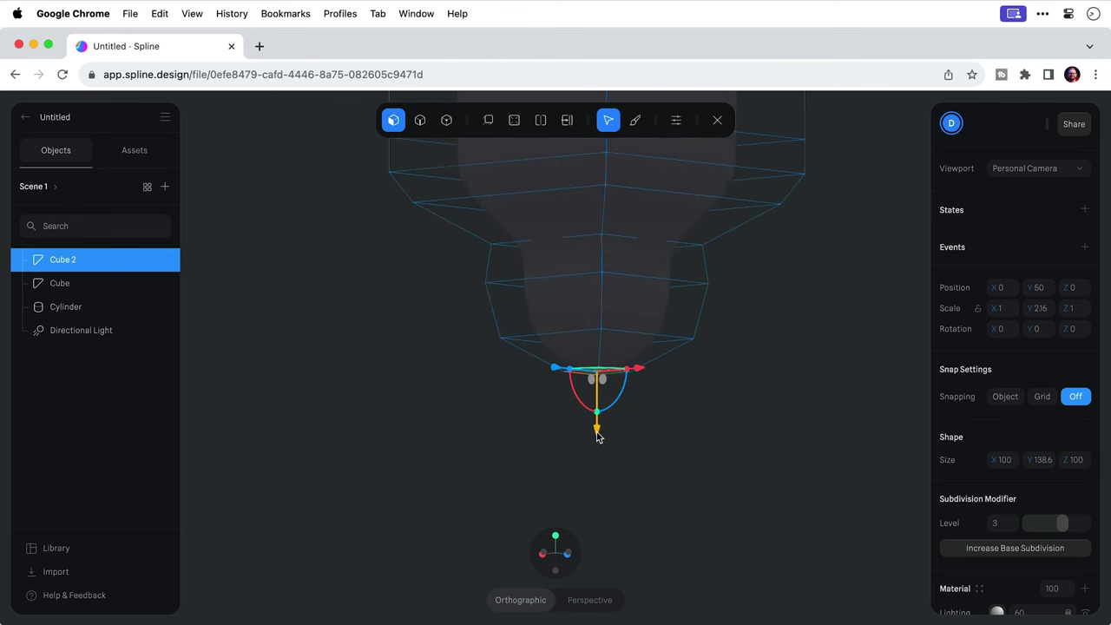
key(Escape)
drag(528, 297, 526, 253)
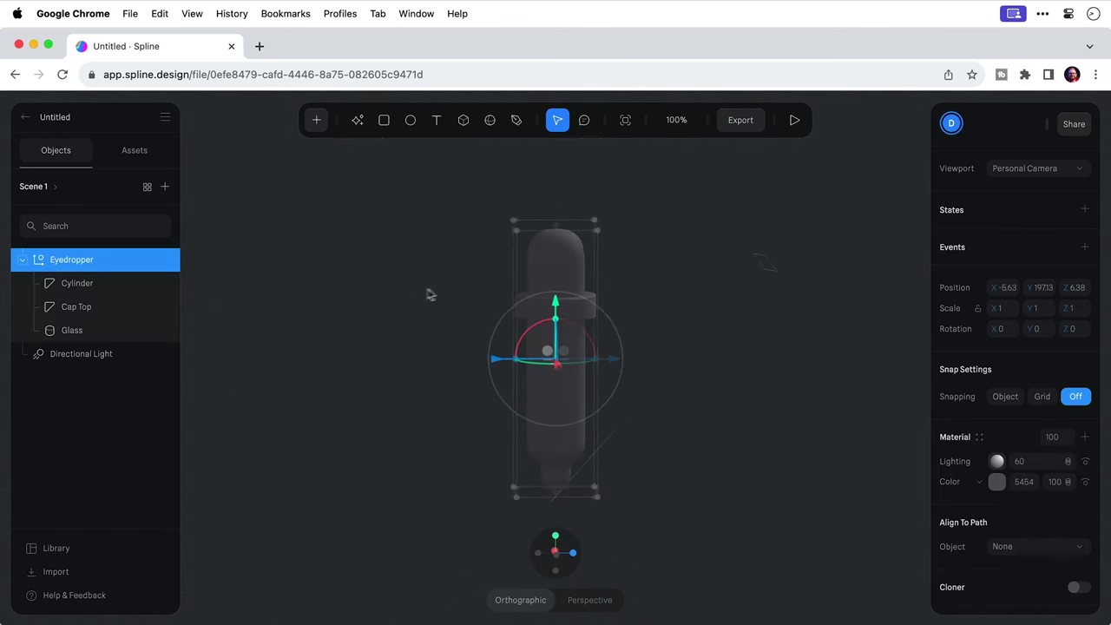
Step: Change the Cap Top's Color material layer to a Depth layer and open its settings
mouse_move(427, 293)
mouse_down()
mouse_move(626, 315)
mouse_move(433, 304)
mouse_up()
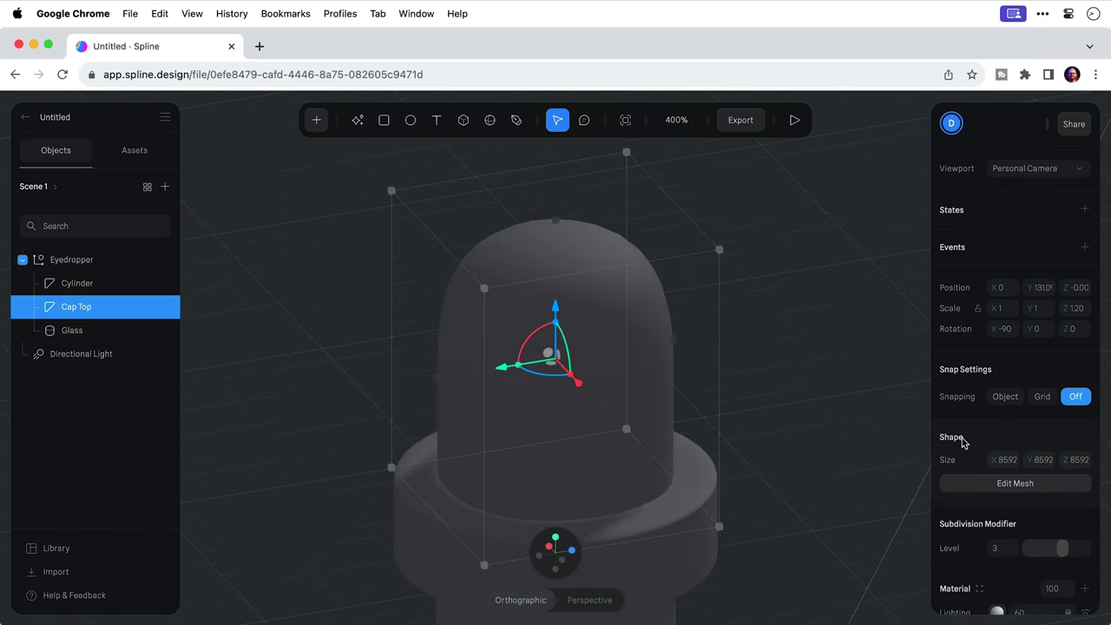
scroll(961, 438, down, 3)
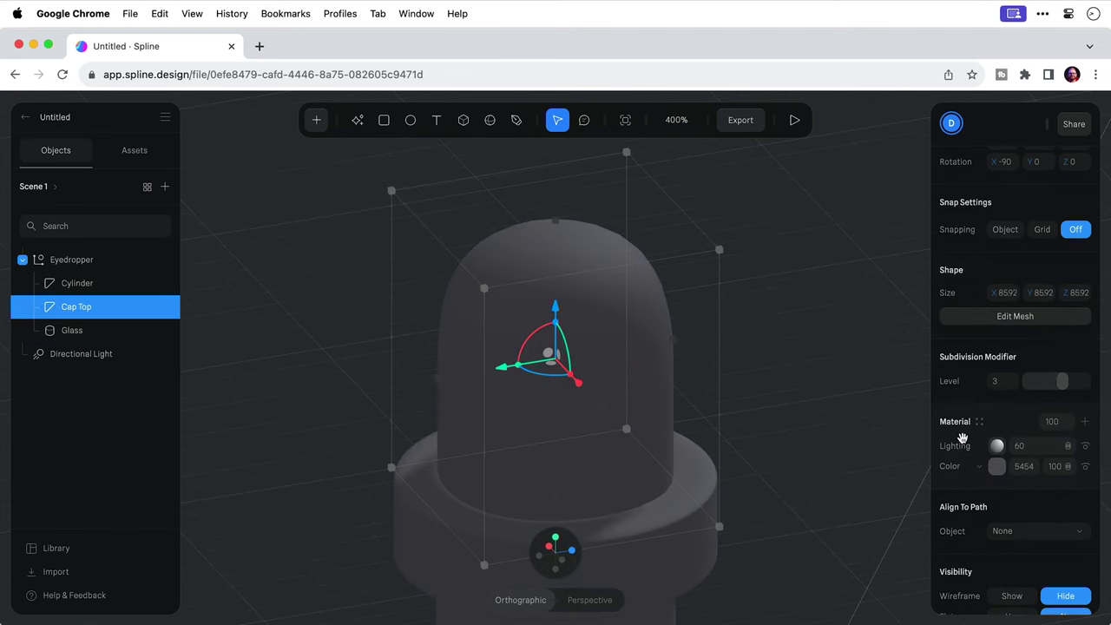
click(980, 467)
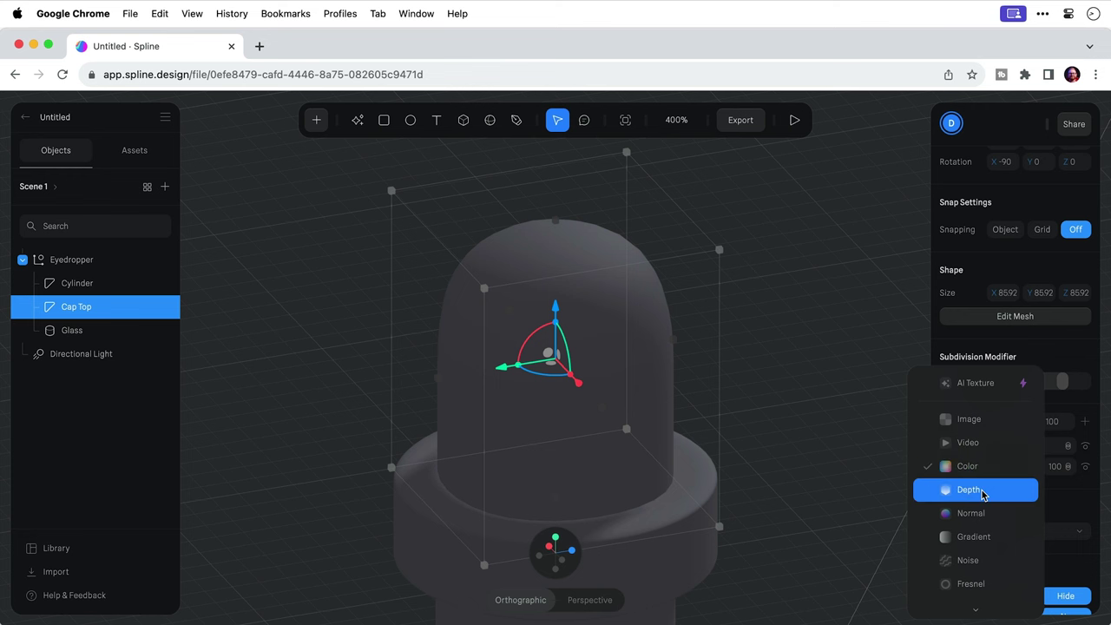
click(983, 491)
click(999, 469)
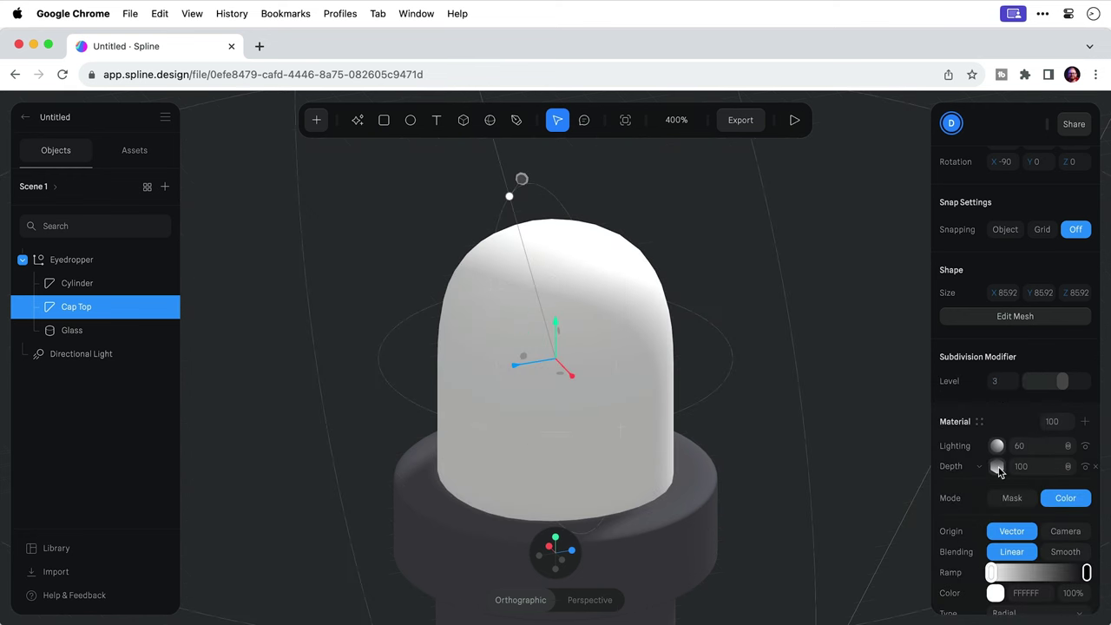
Step: Set the Depth layer's ramp to run from red FA492D to yellow-orange FFC851
scroll(1032, 491, down, 3)
drag(1033, 491, 1064, 392)
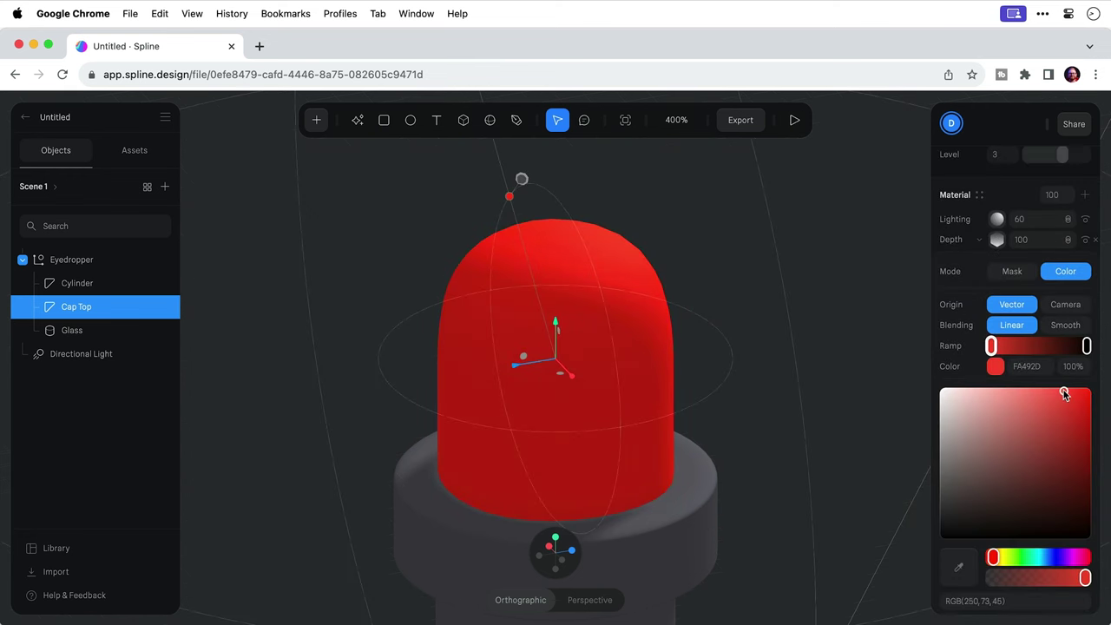
click(1086, 346)
mouse_move(993, 557)
mouse_down()
mouse_move(1004, 556)
mouse_move(1054, 454)
mouse_move(1034, 385)
mouse_move(1045, 384)
mouse_up()
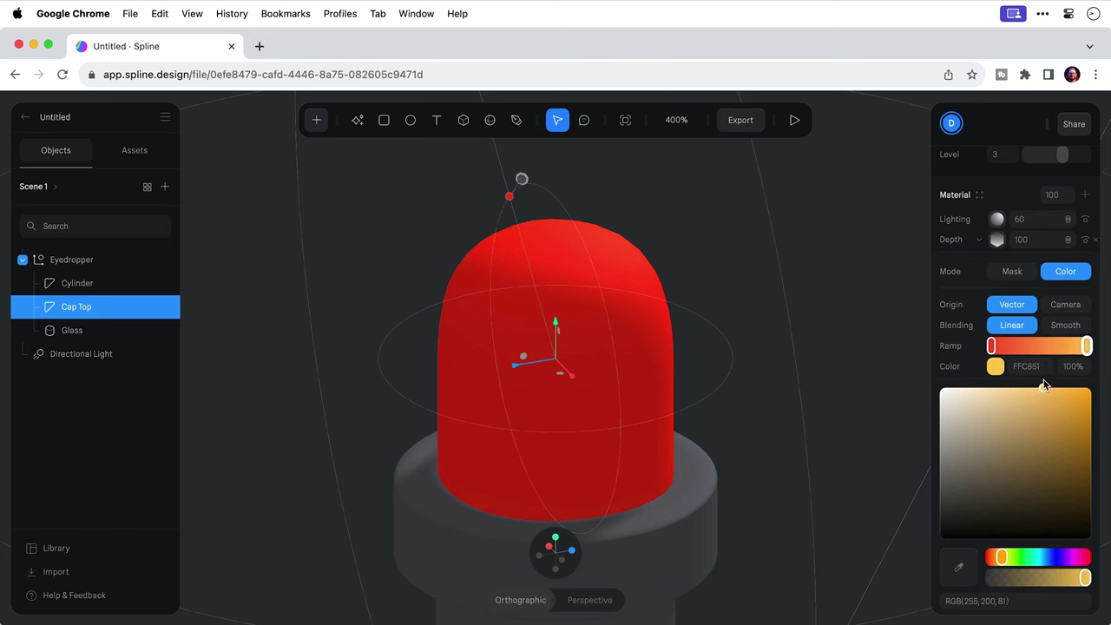
click(979, 346)
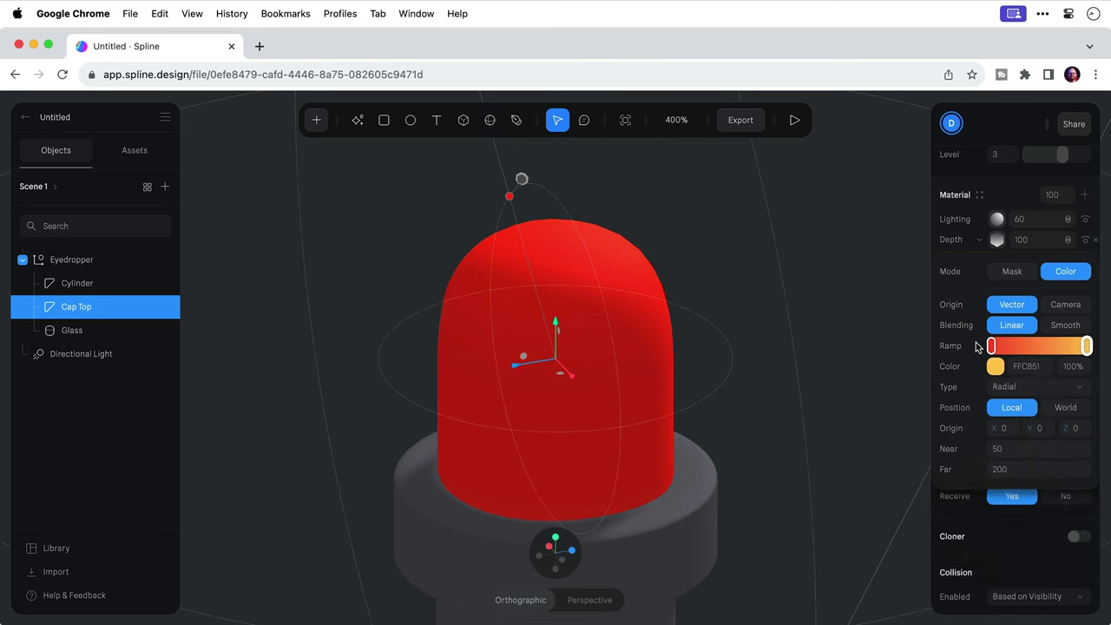
Step: Make the Depth gradient Linear and fit it across the cap, with Near about -59.8 and Far about 64.7
click(1011, 387)
click(1012, 371)
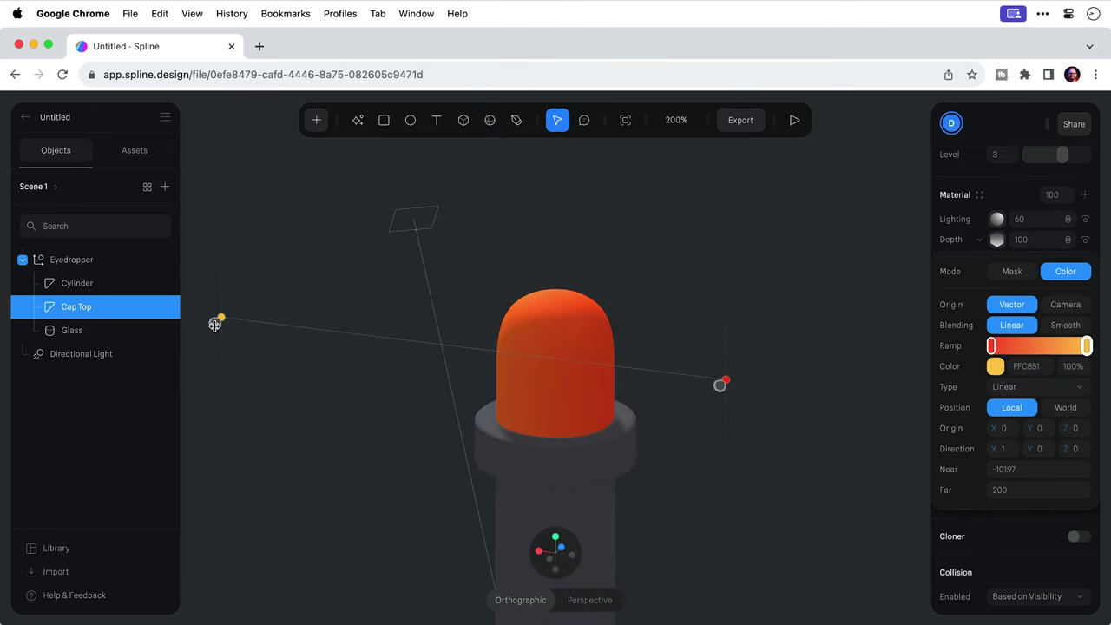
drag(215, 324, 459, 353)
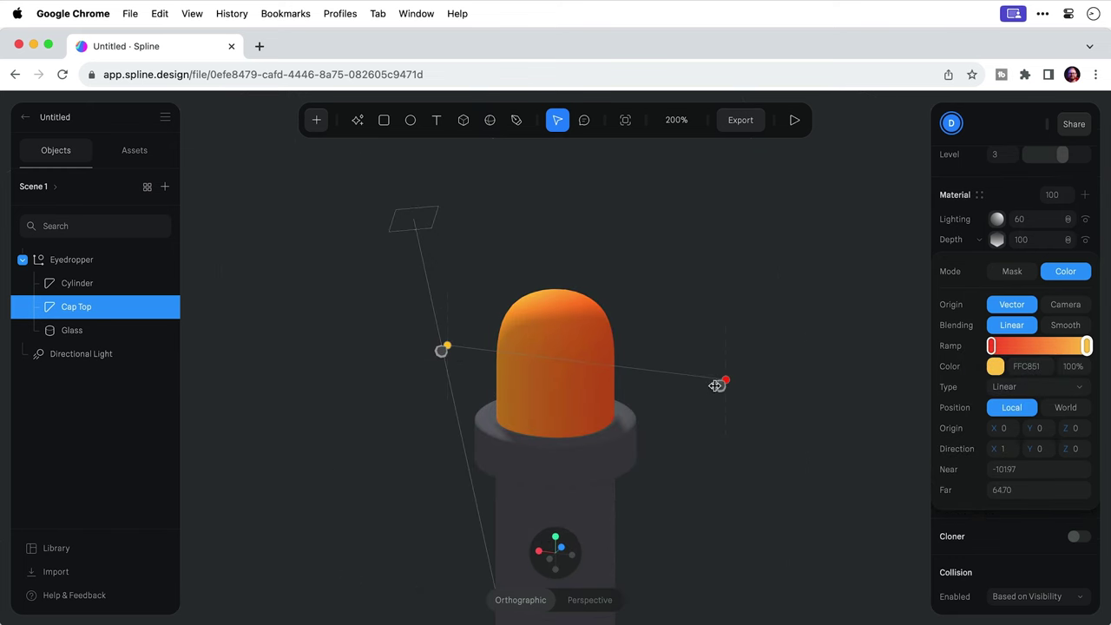
drag(716, 386, 632, 380)
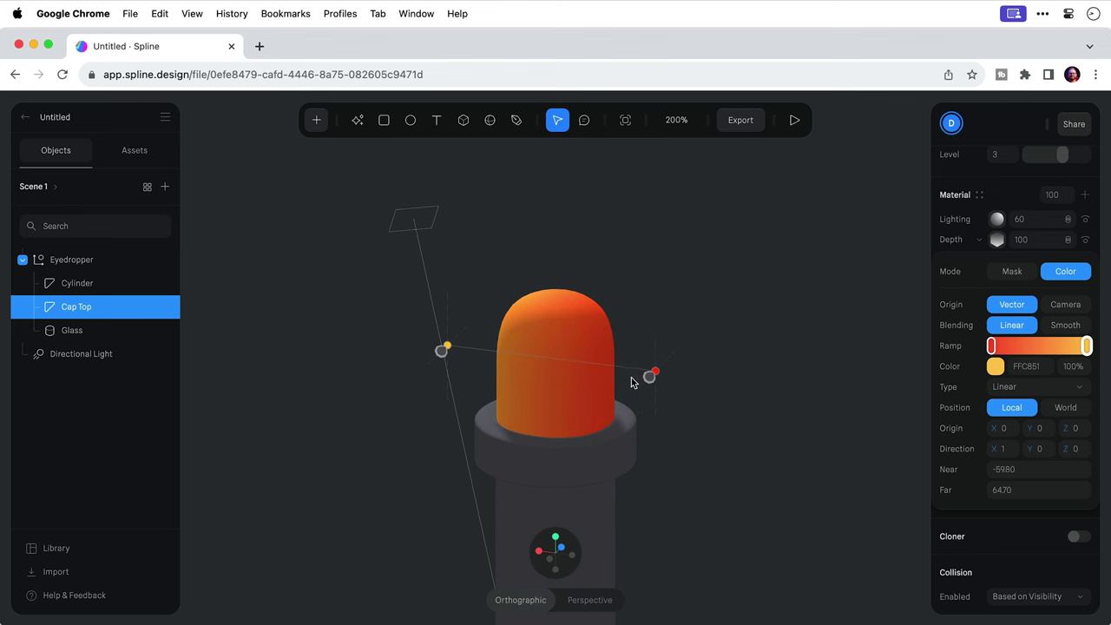
Step: Copy the Cap Top's material and paste it onto the wide ring below it
click(593, 396)
right_click(593, 396)
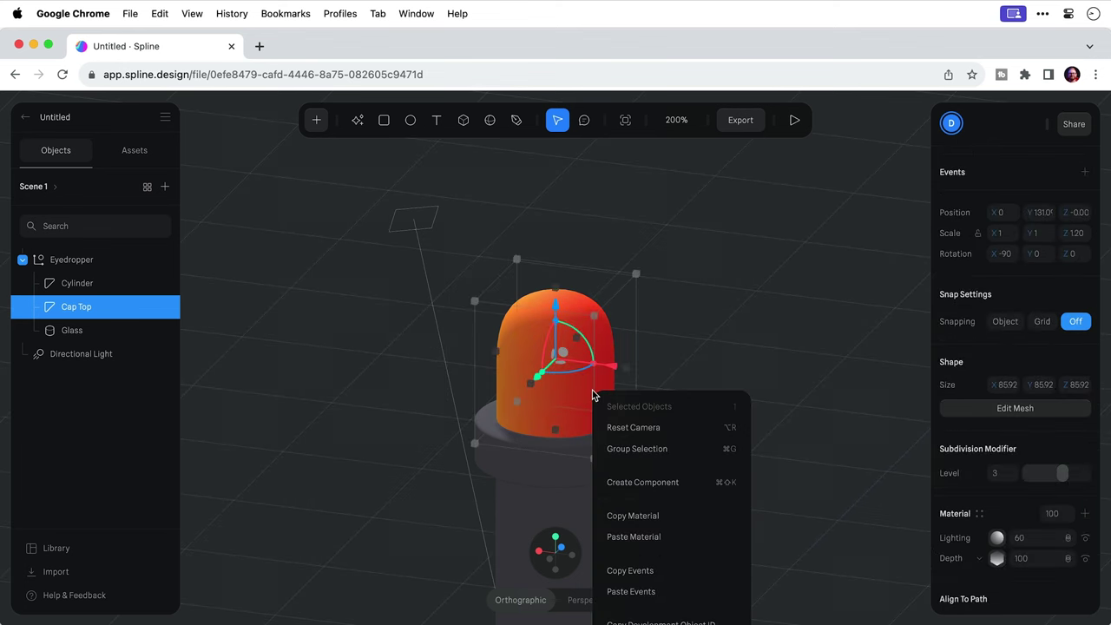
click(660, 518)
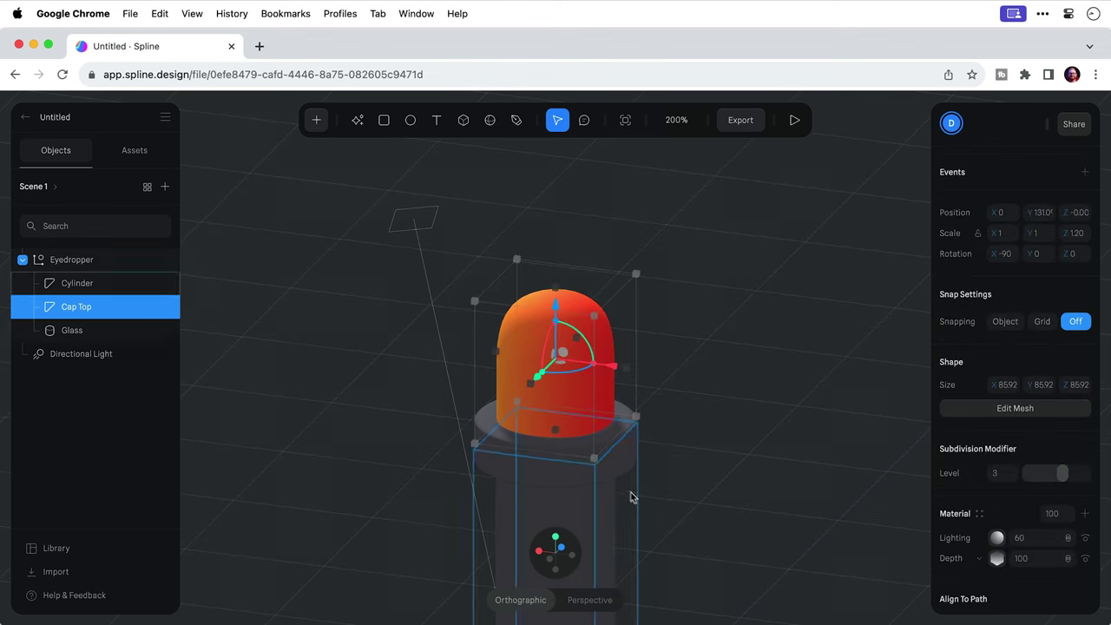
click(610, 478)
right_click(607, 475)
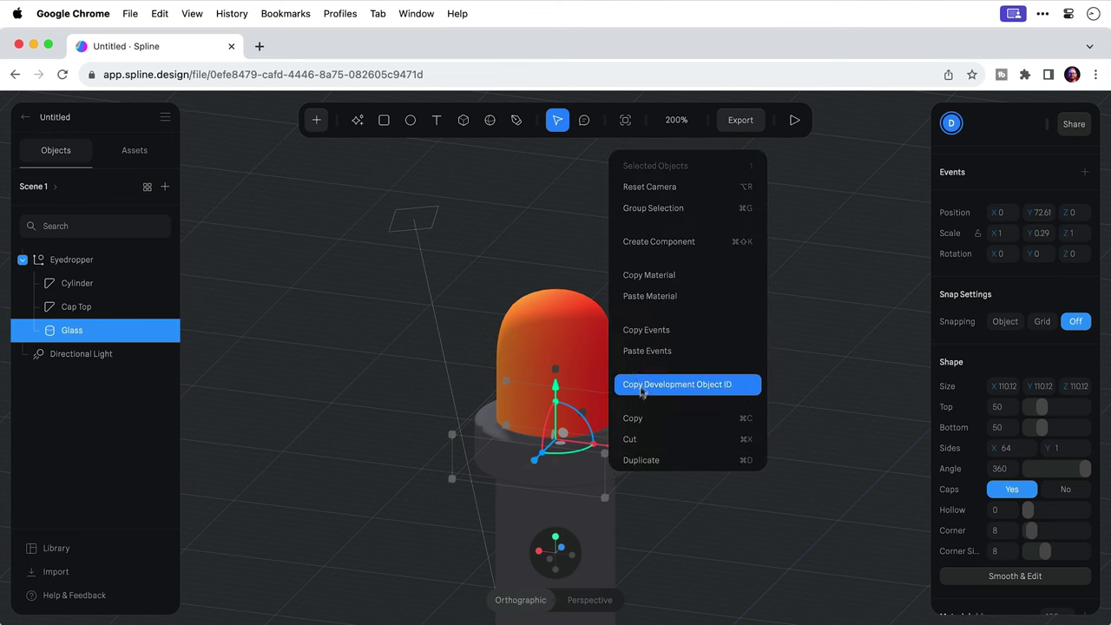
click(682, 297)
click(682, 302)
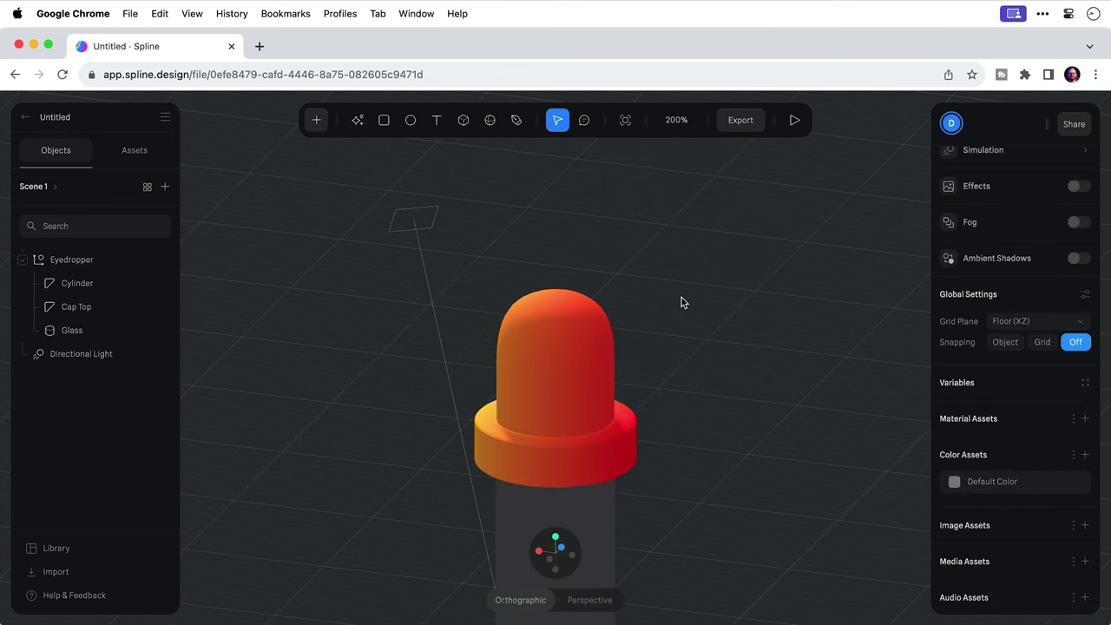
Step: Set the base color of the dropper's long tube to white FFFFFF
scroll(599, 514, down, 5)
click(599, 513)
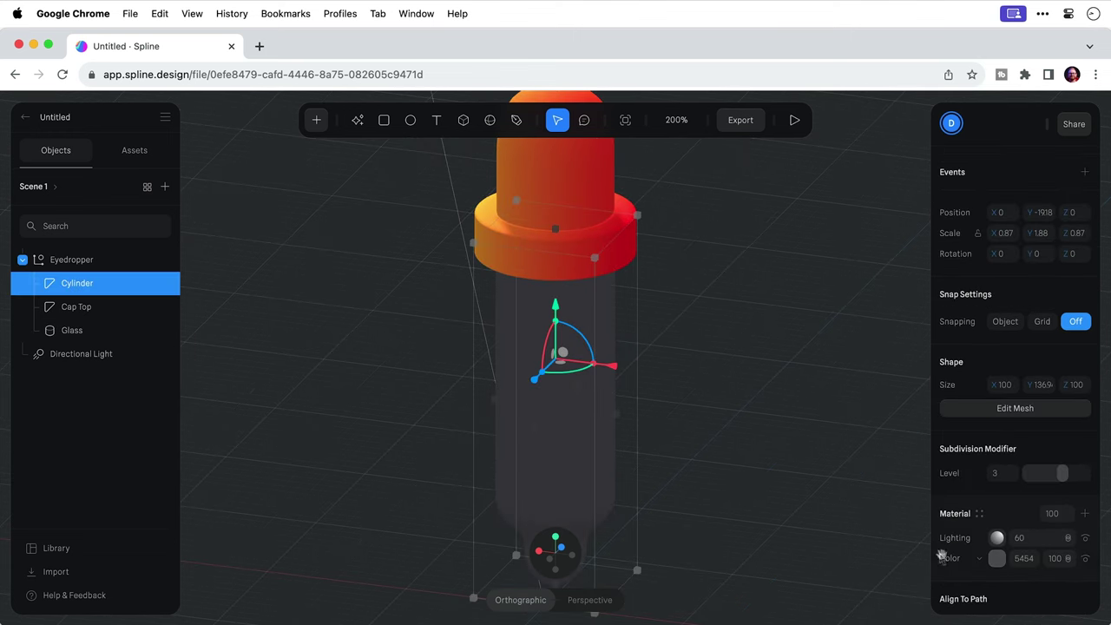
click(997, 560)
scroll(995, 565, down, 3)
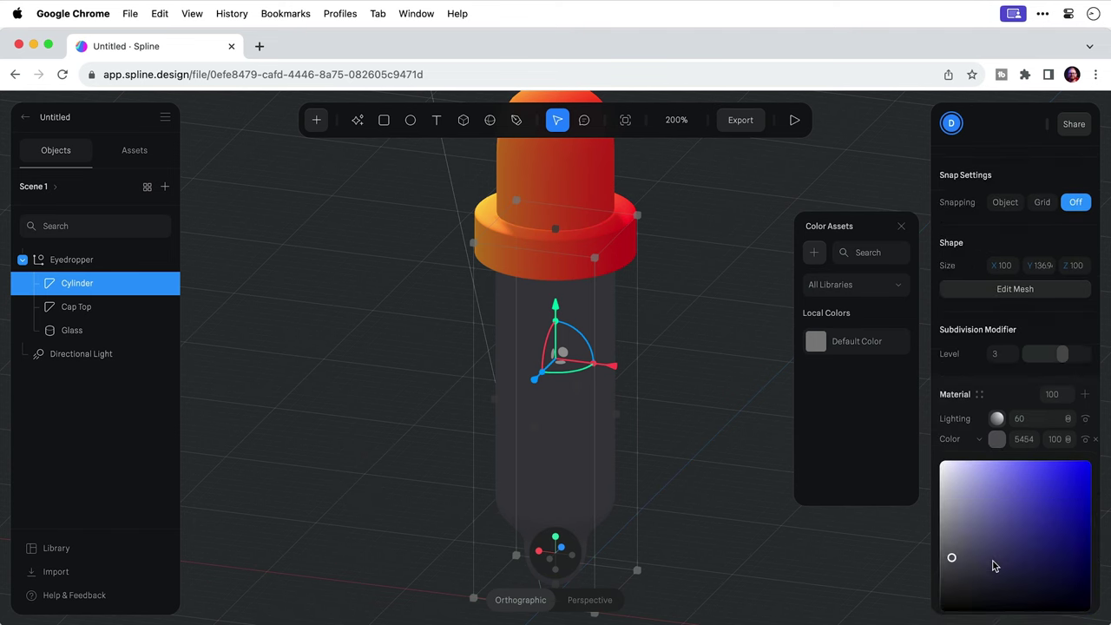
drag(992, 566, 935, 461)
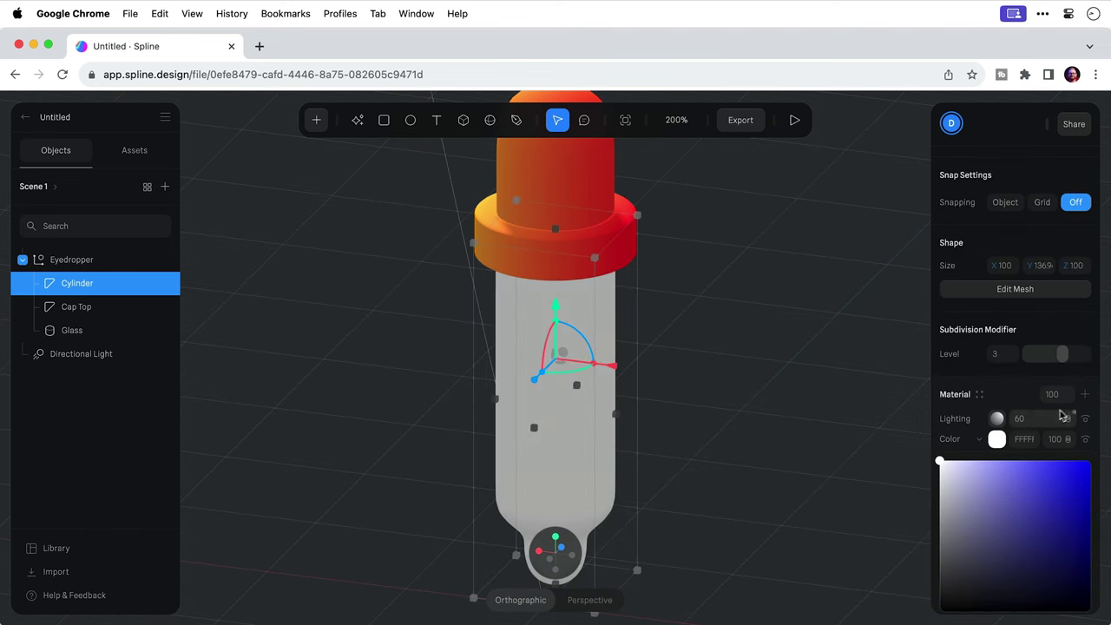
Step: Add two material layers to the tube, making the lower one Glass and the upper one Fresnel
click(1086, 395)
click(1086, 396)
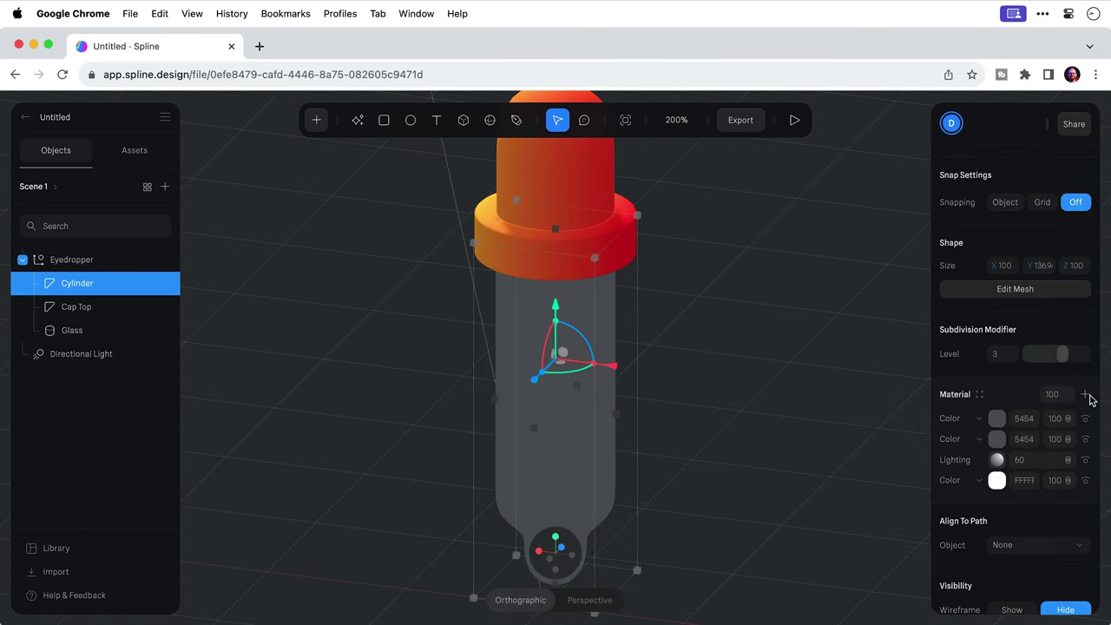
click(979, 441)
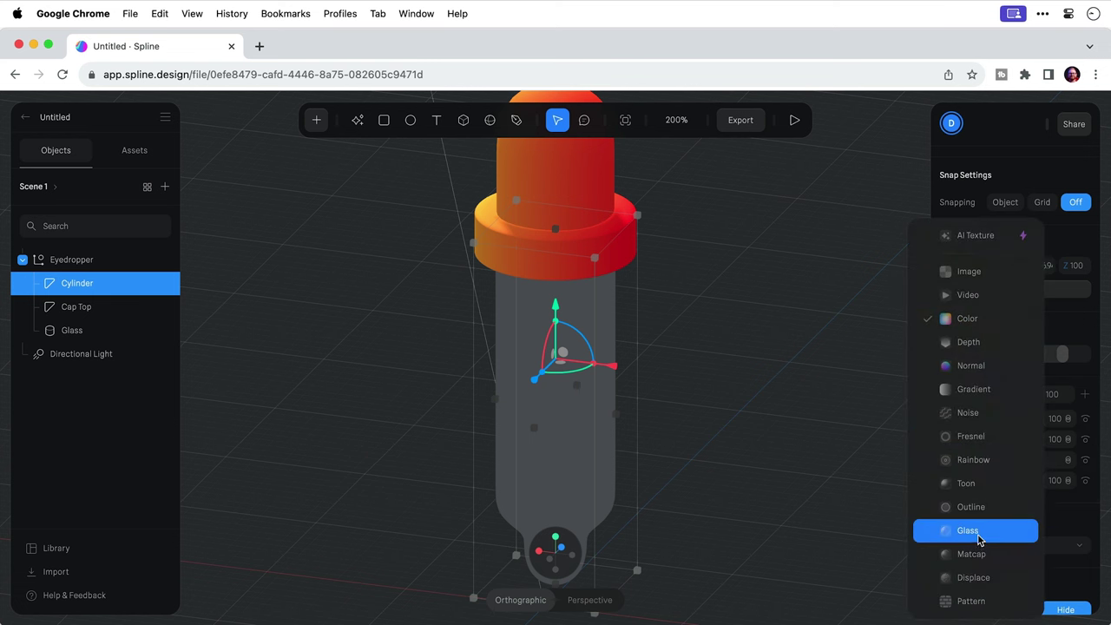
click(979, 532)
click(981, 420)
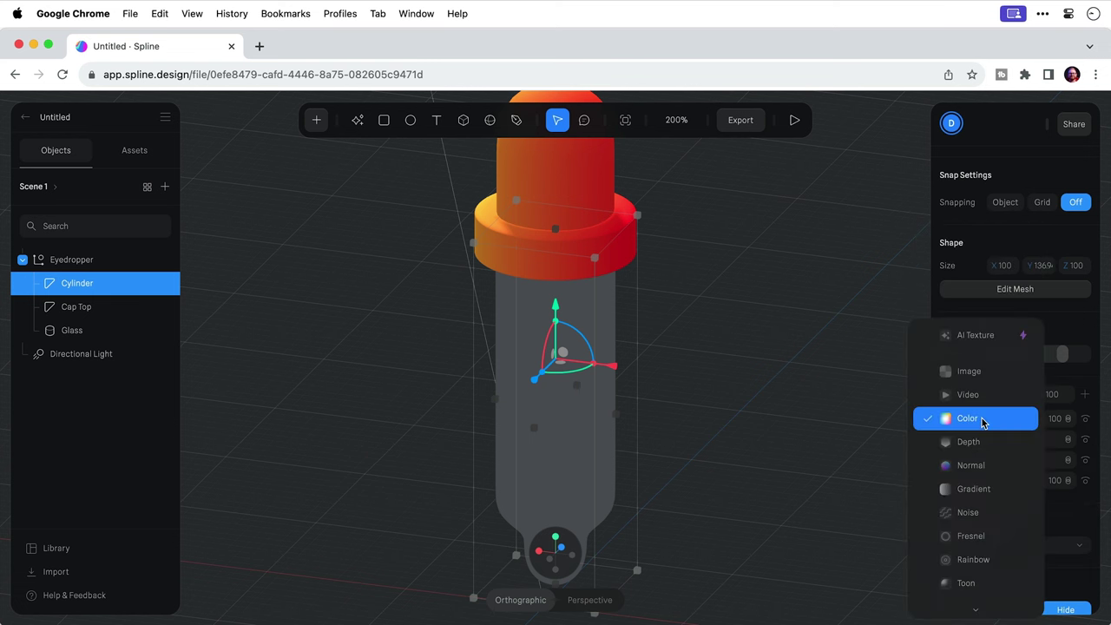
click(978, 532)
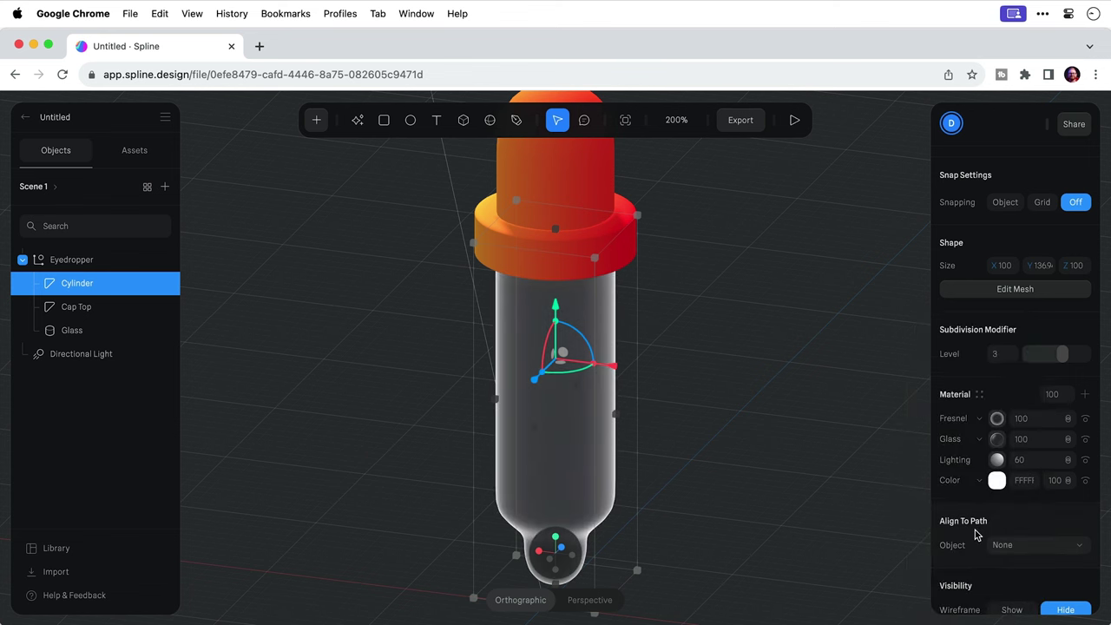
Step: Reorder the tube's material layers to Lighting, Fresnel, Glass and Color, and toggle the Fresnel layer off and on to compare
drag(961, 437, 961, 462)
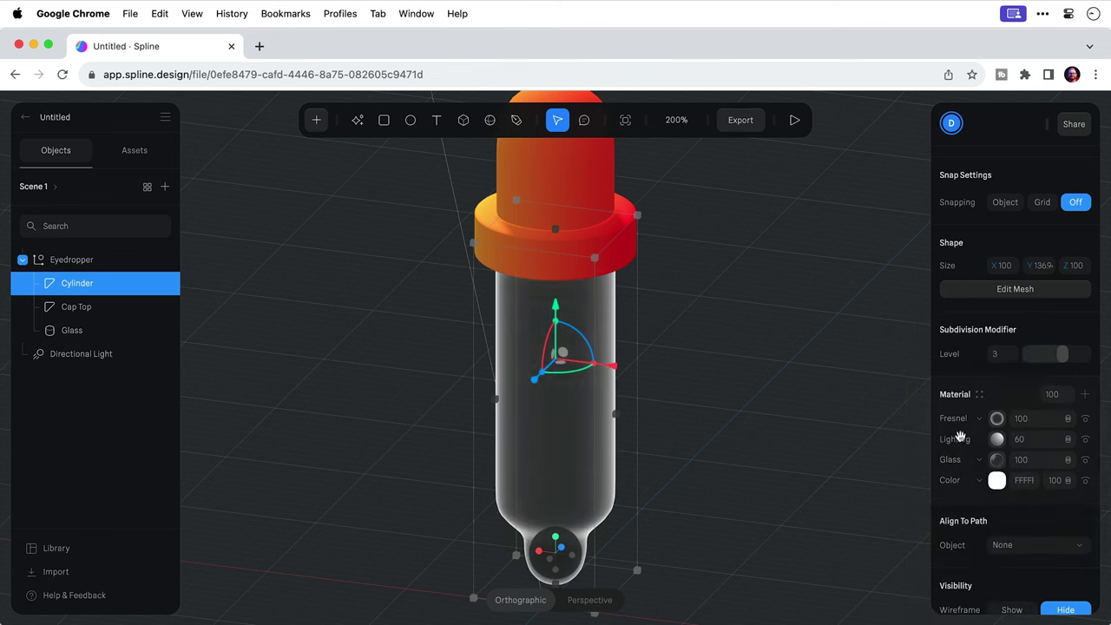
drag(959, 422, 959, 442)
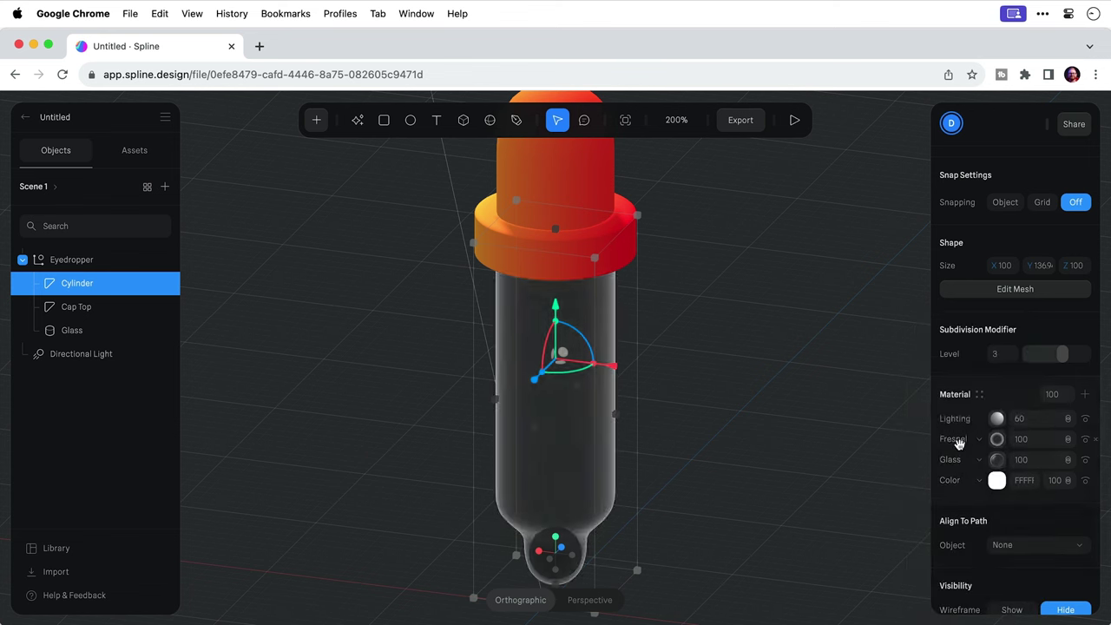
click(1085, 440)
click(1085, 442)
Step: Add a Matcap layer at the top of the tube's material, using the black image with glossy curved highlights
click(1086, 396)
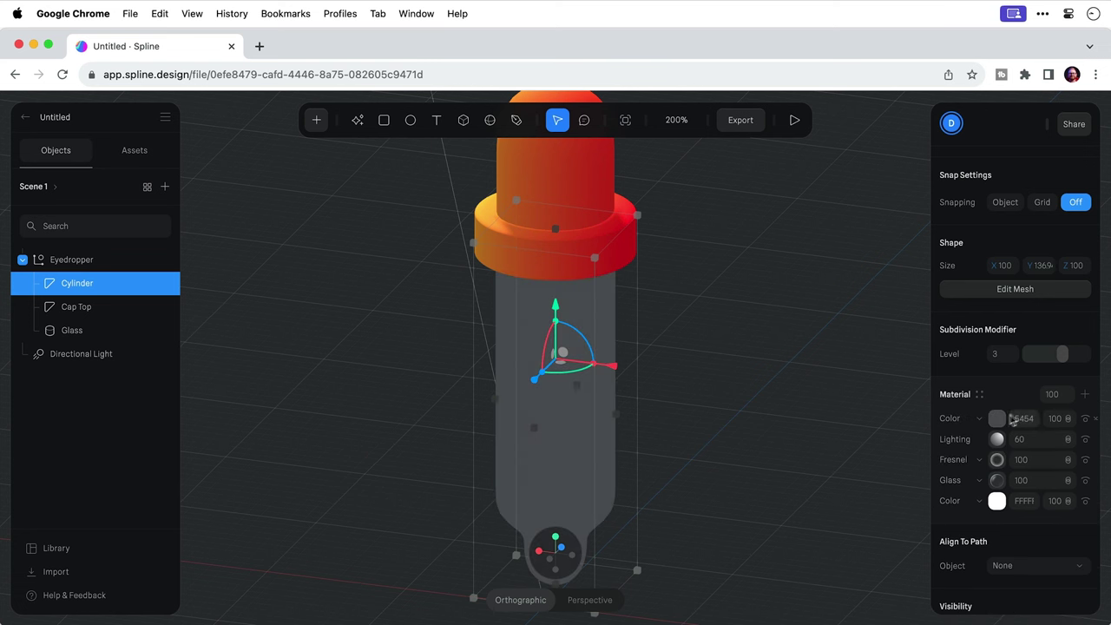
click(981, 422)
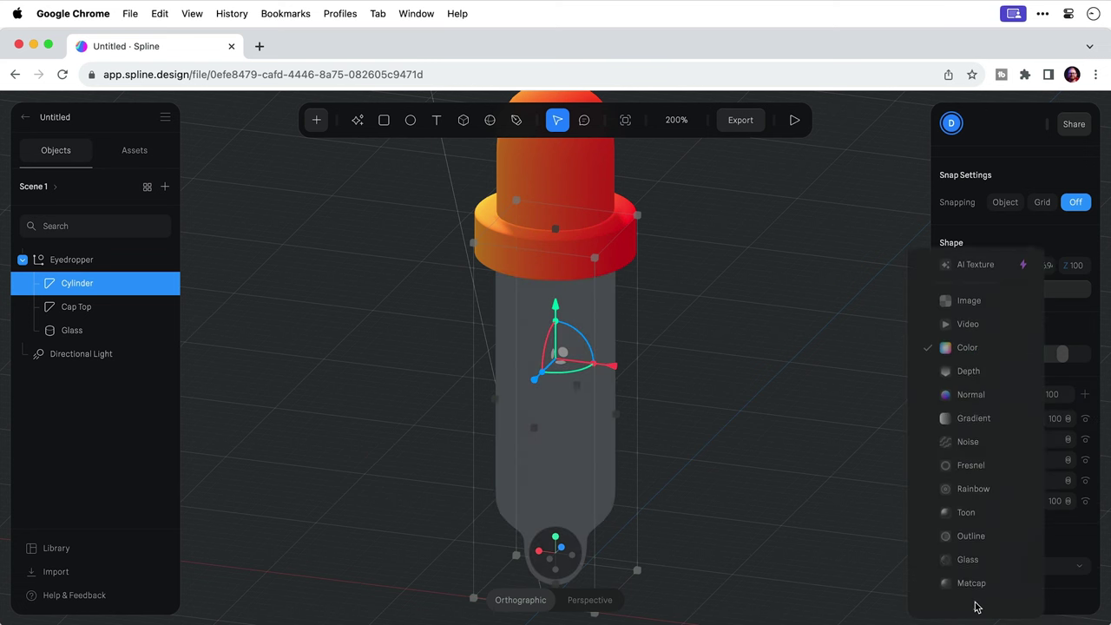
click(972, 555)
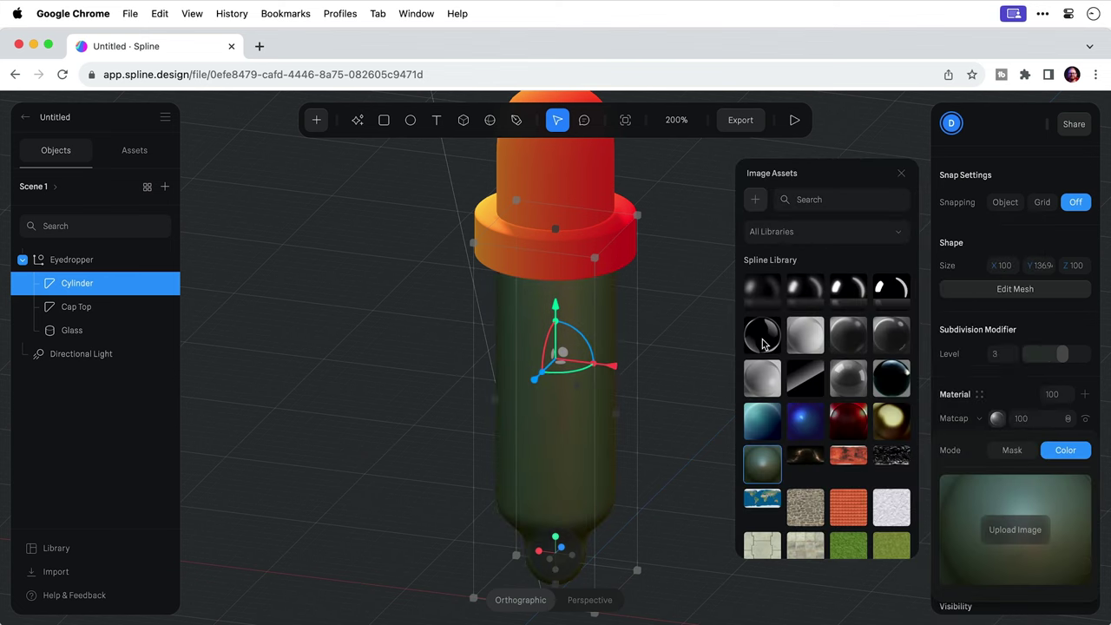
click(762, 338)
click(762, 343)
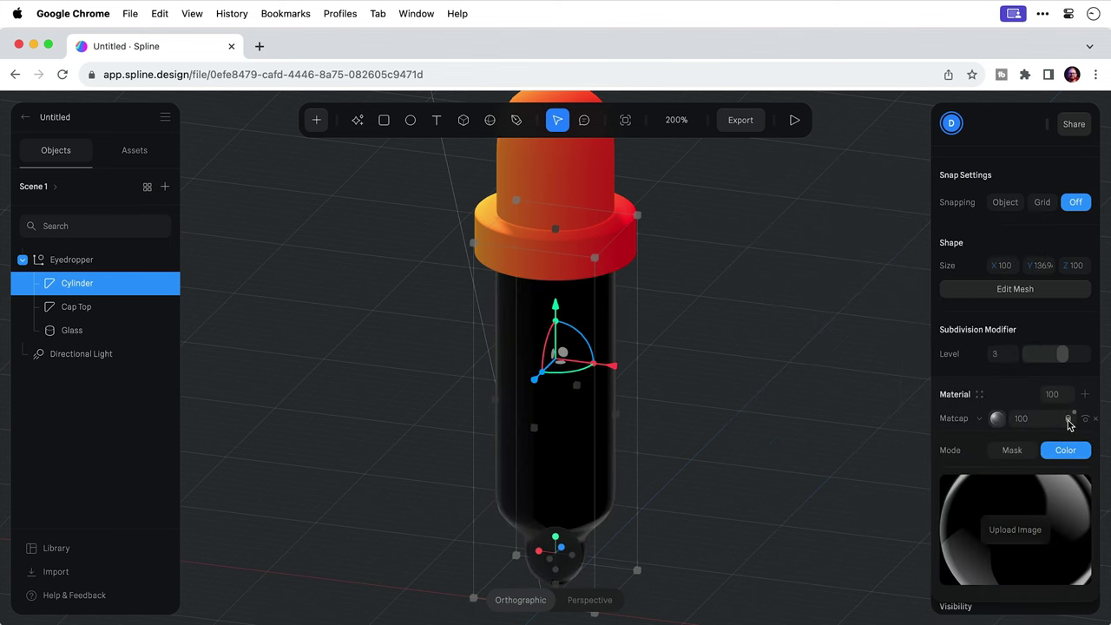
Step: Change the Matcap layer's blend mode so the layers beneath show through, and adjust the Glass layer's blur
click(1068, 421)
click(1069, 439)
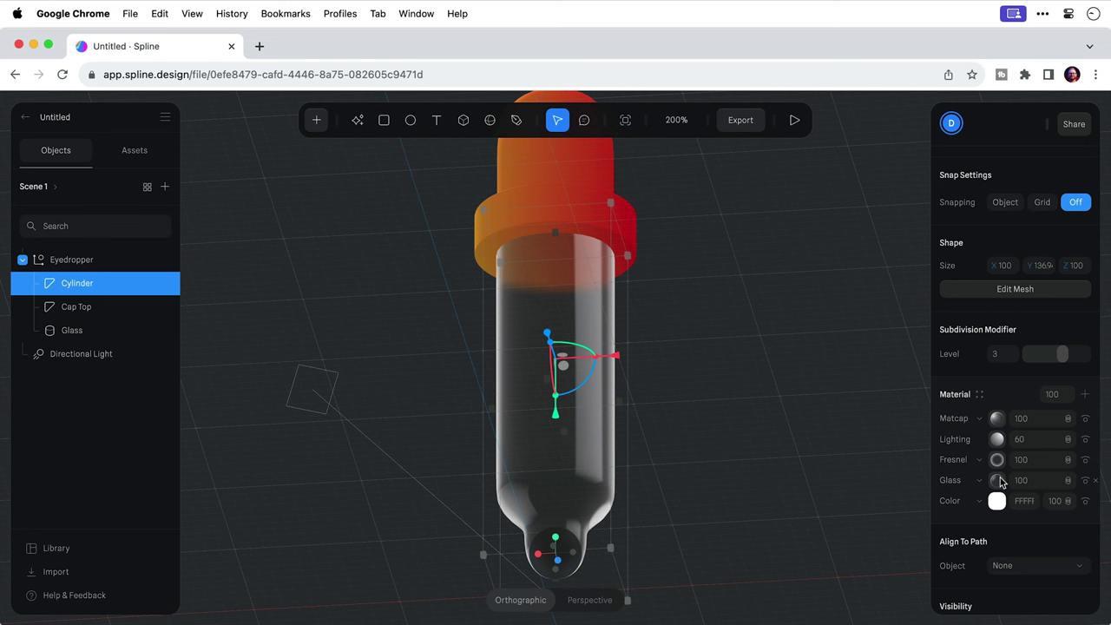
click(999, 481)
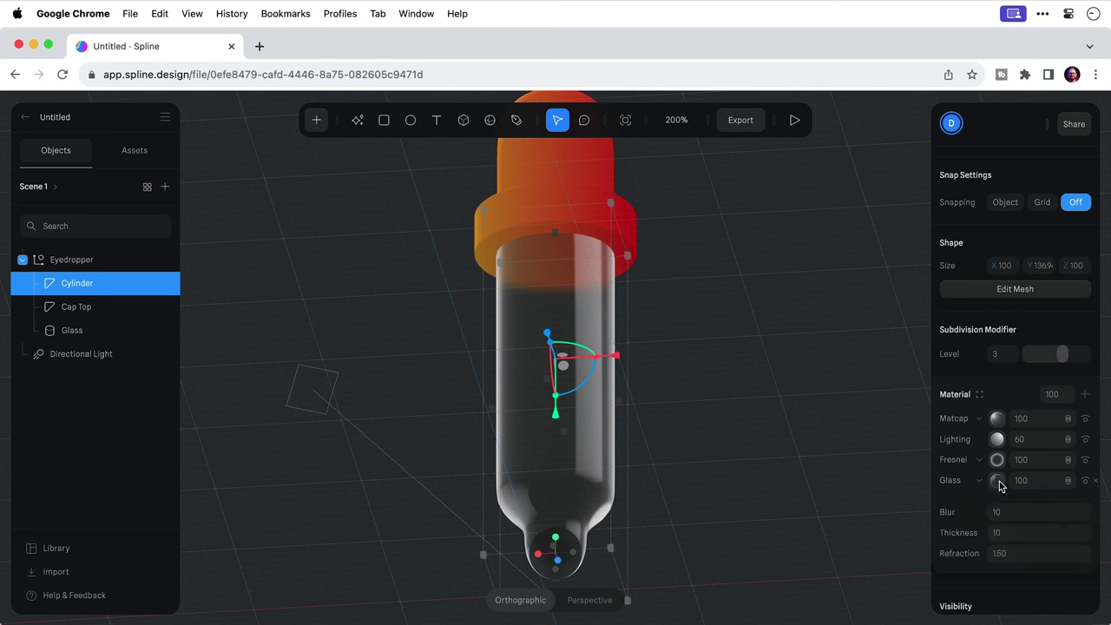
mouse_move(995, 512)
mouse_down()
mouse_move(1009, 512)
mouse_move(996, 513)
mouse_up()
Step: Add a Depth layer at the top of the tube's material and open its settings
scroll(1088, 248, down, 4)
click(1086, 243)
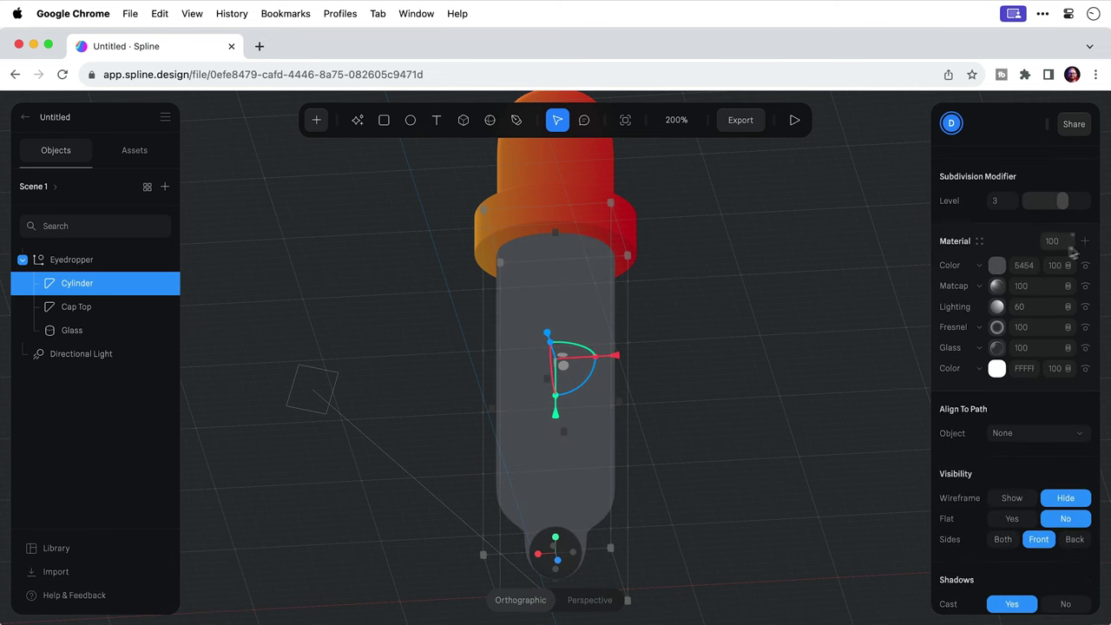
click(978, 265)
click(973, 288)
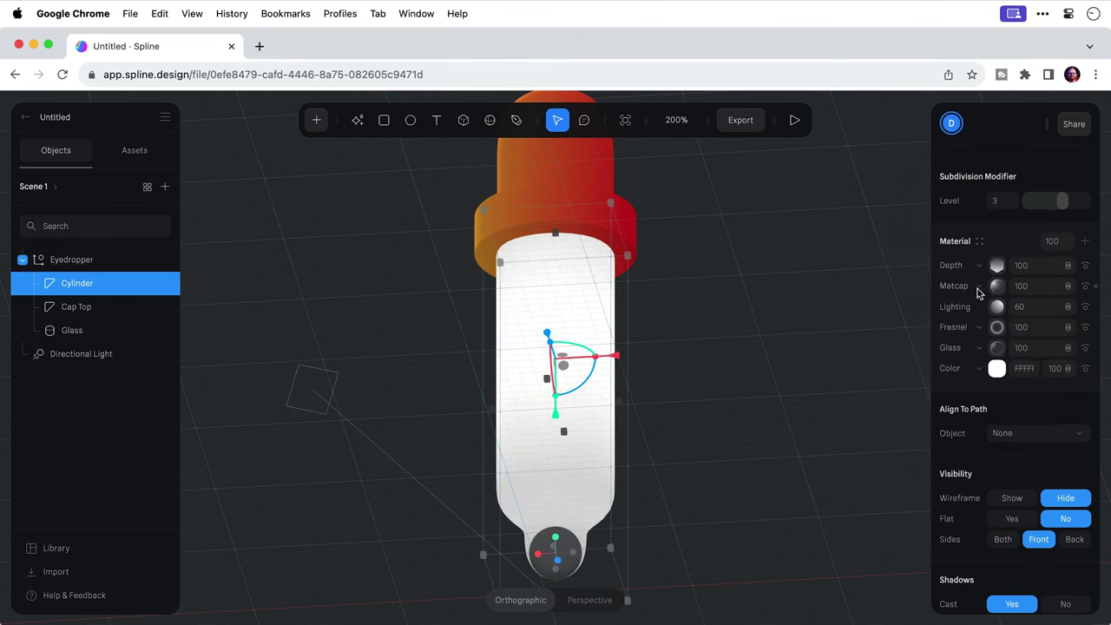
click(996, 266)
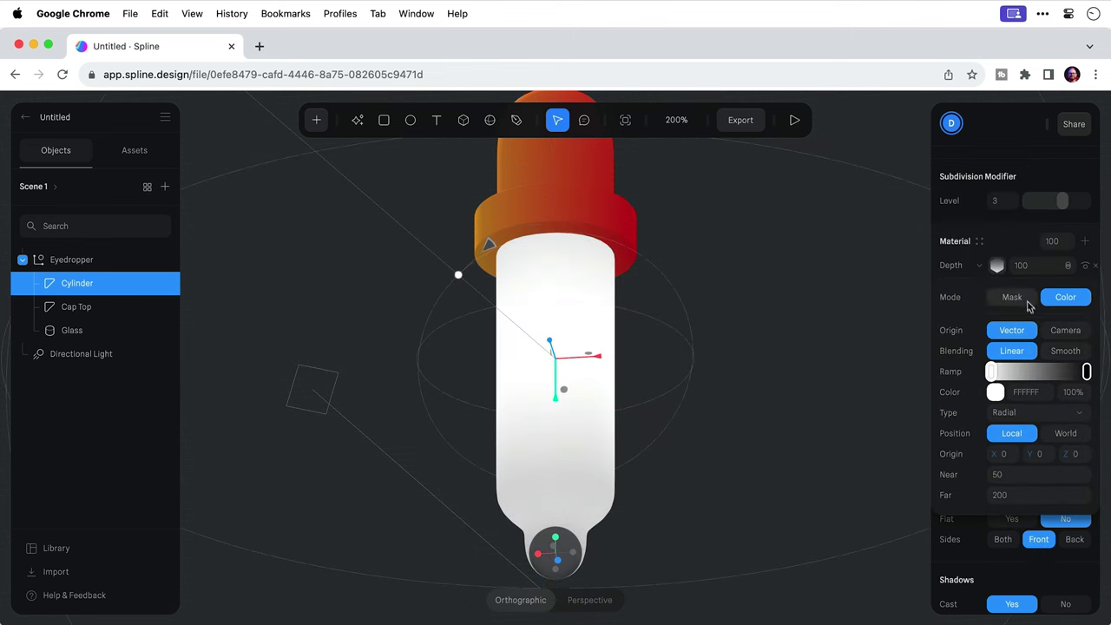
Step: Set the Depth ramp's end color to orange-red FF5021 and shift its white stop slightly inward
click(1086, 371)
click(1073, 417)
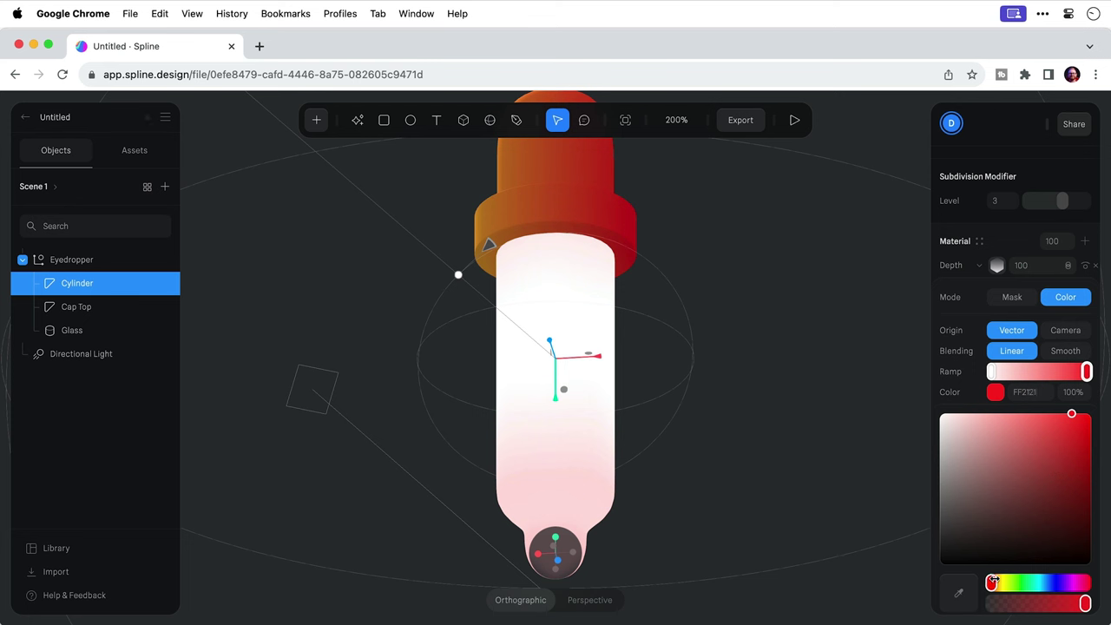
drag(993, 582, 997, 581)
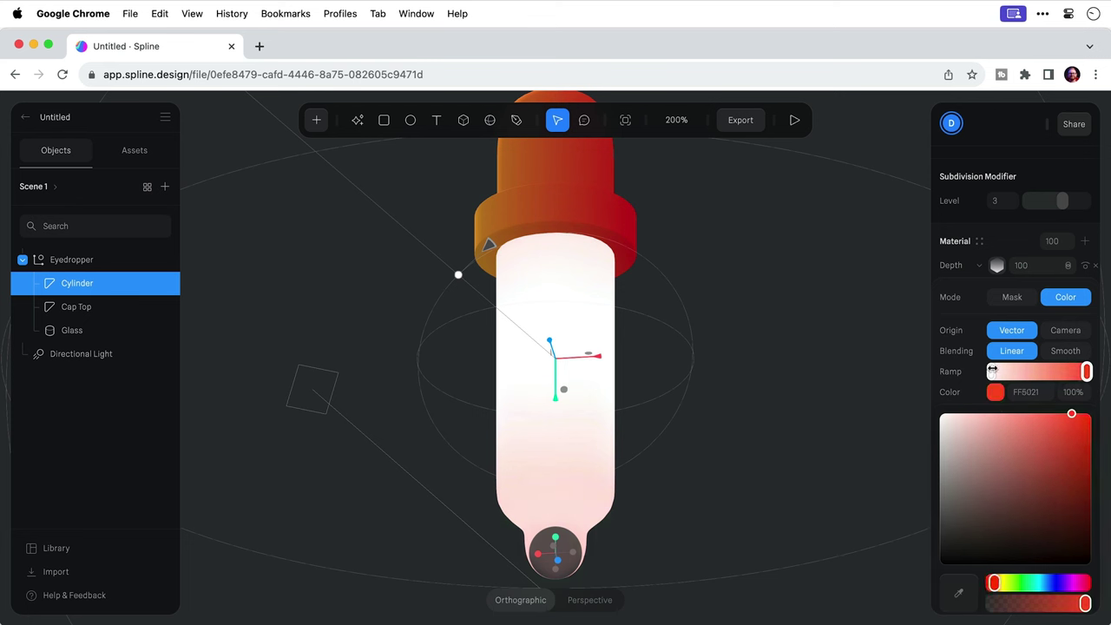
drag(993, 371, 1012, 370)
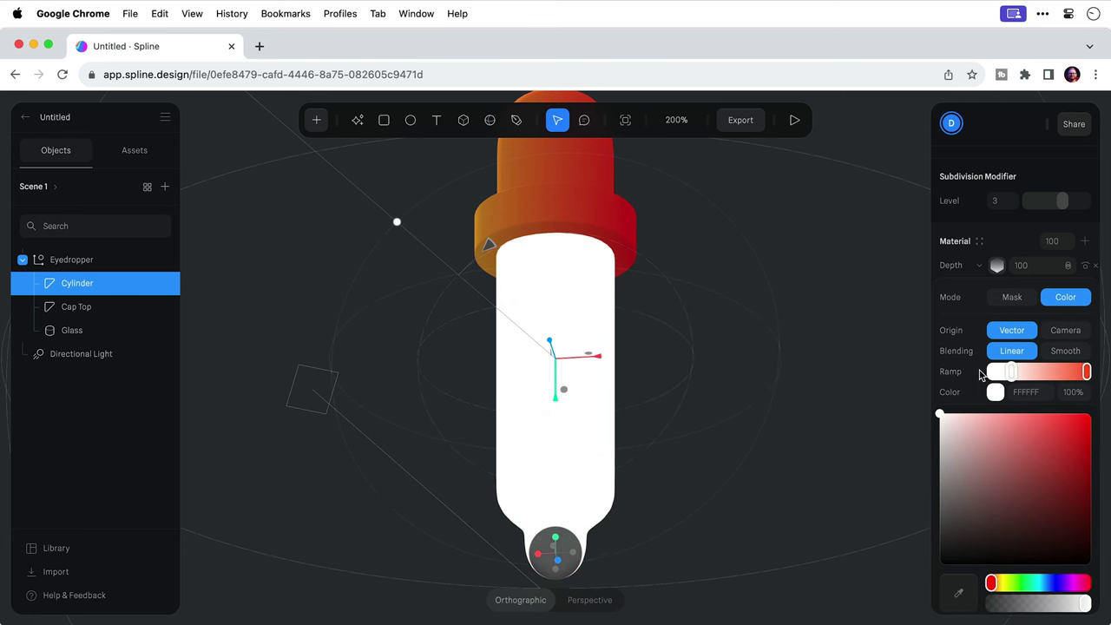
Step: Make the Depth gradient Linear with World position and set its direction to X 0, Y 1
click(980, 370)
click(1012, 412)
click(1012, 392)
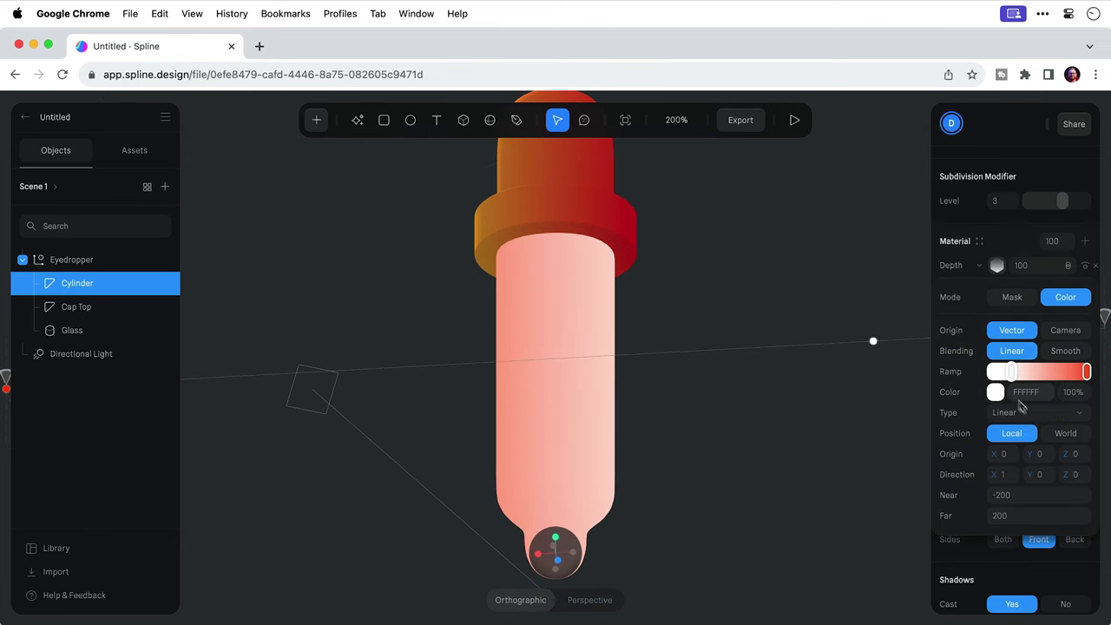
click(1059, 436)
click(1004, 475)
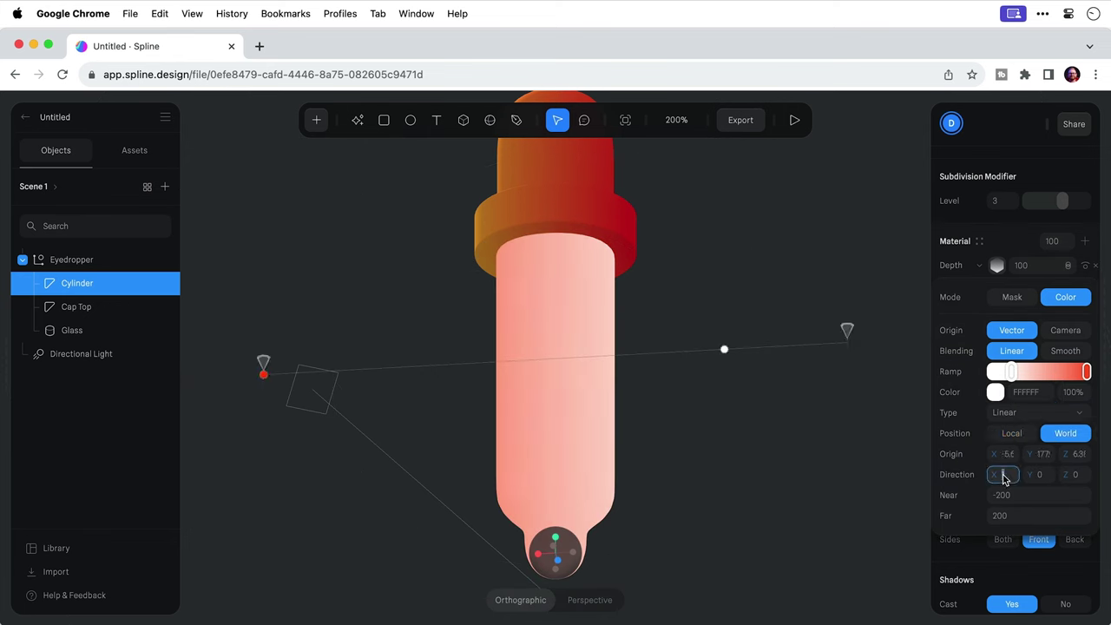
text(0)
key(Tab)
text(1)
key(Return)
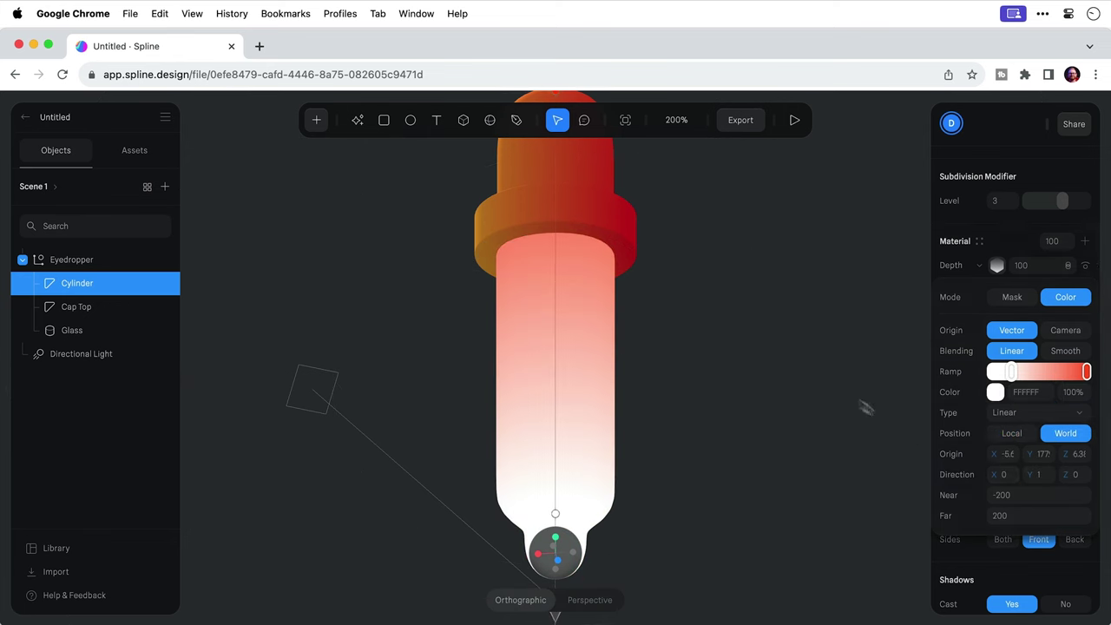
Step: Shorten the Depth gradient along the tube to a far distance of about 102 and a near distance of about -95
key(super+minus)
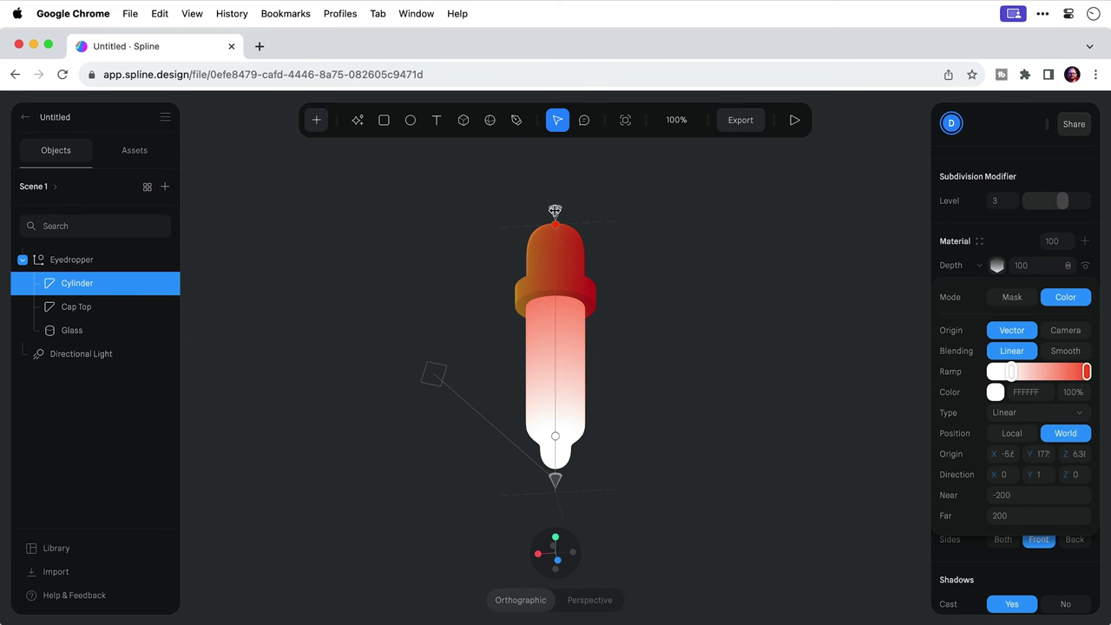
drag(555, 211, 559, 289)
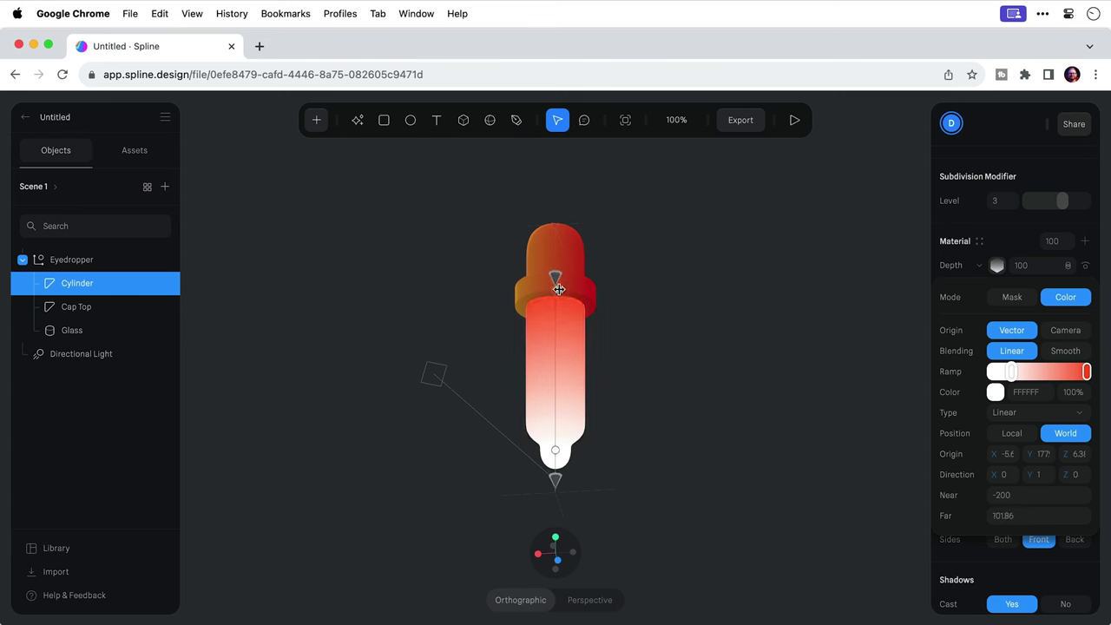
drag(556, 480, 554, 421)
scroll(554, 421, up, 5)
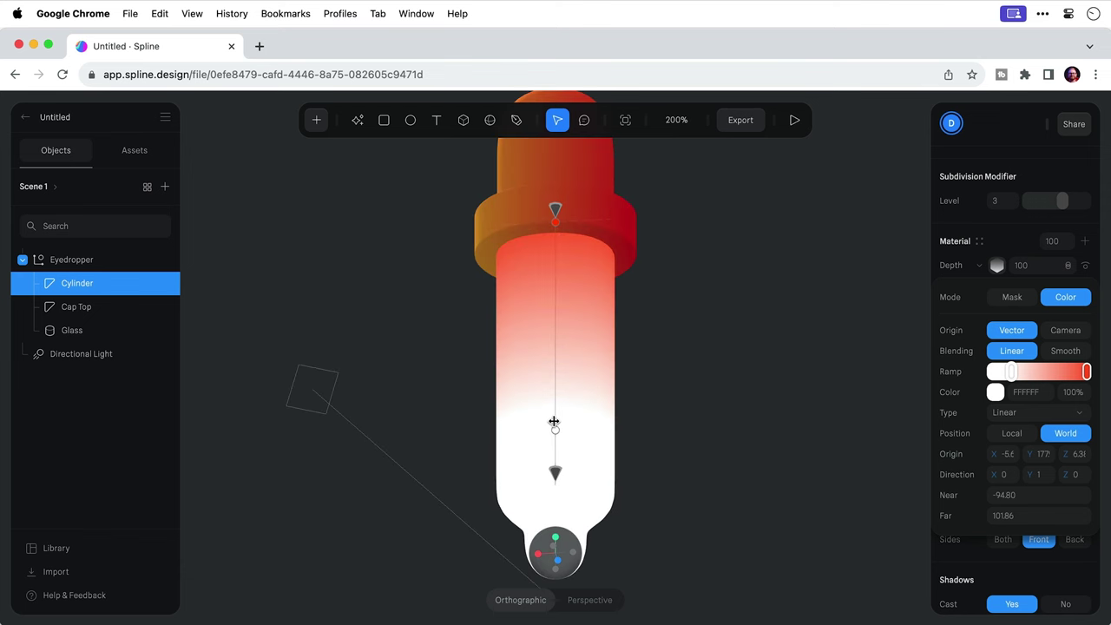
Step: Change the Depth layer's blend mode so its gradient tints the glass, and deselect the tube
click(1071, 265)
click(1073, 316)
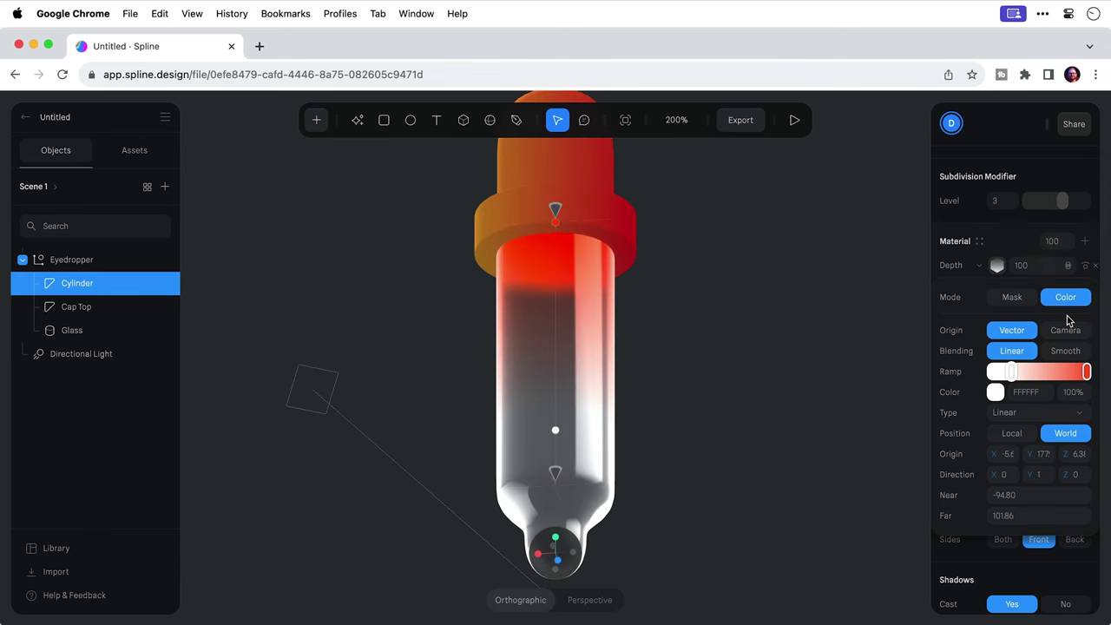
click(786, 263)
click(777, 266)
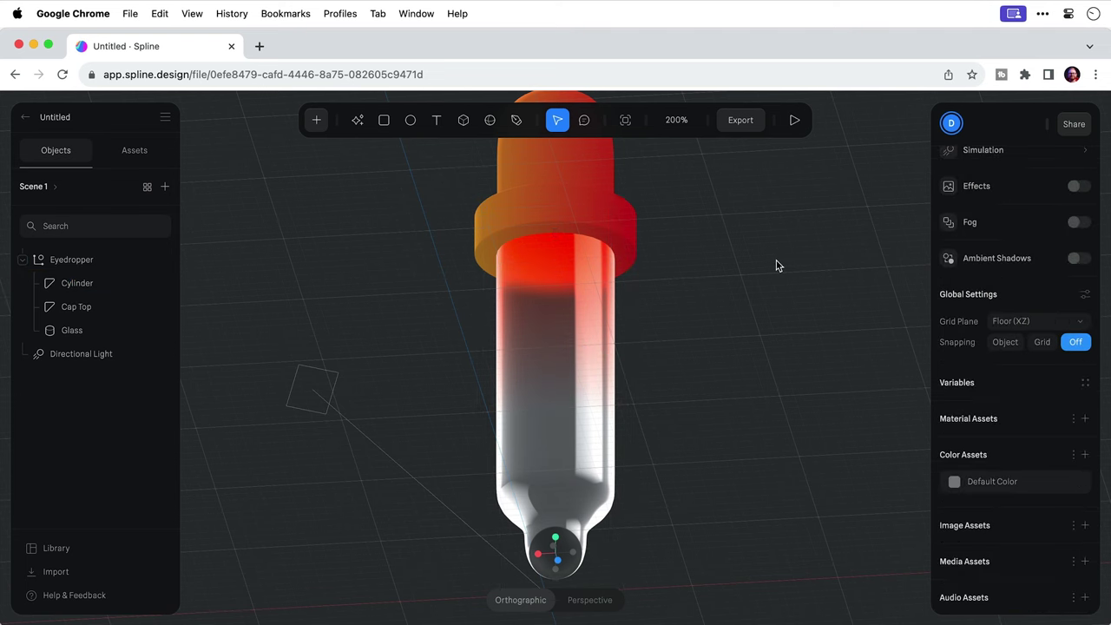
Step: In the front view, draw a square about 451 units wide behind the eyedropper and center it on the dropper
drag(776, 266, 761, 316)
key(shift+0)
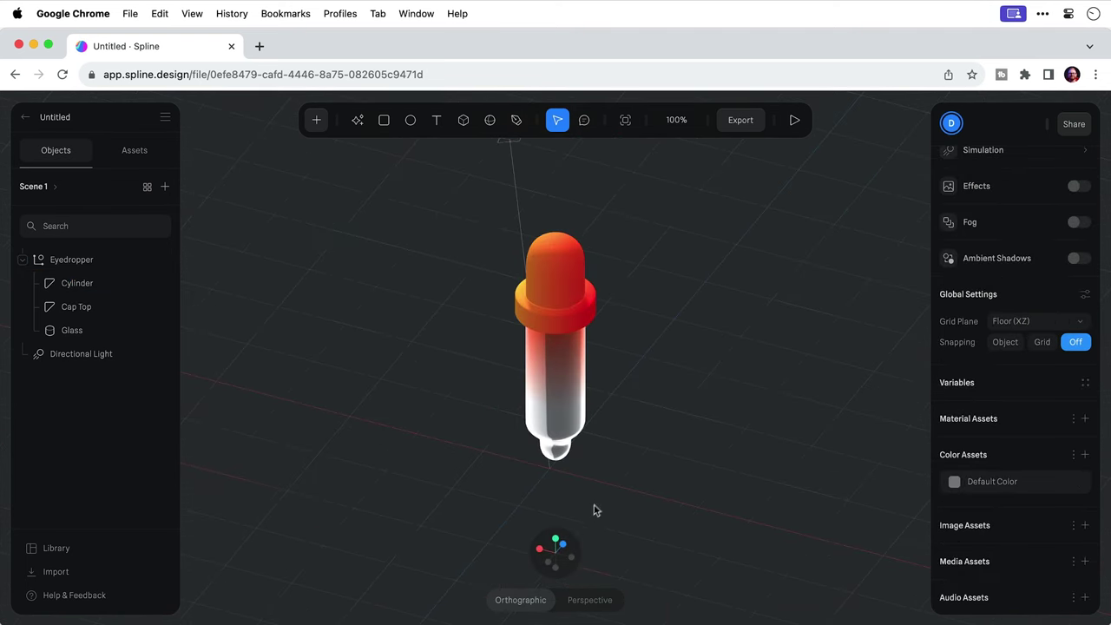
click(562, 544)
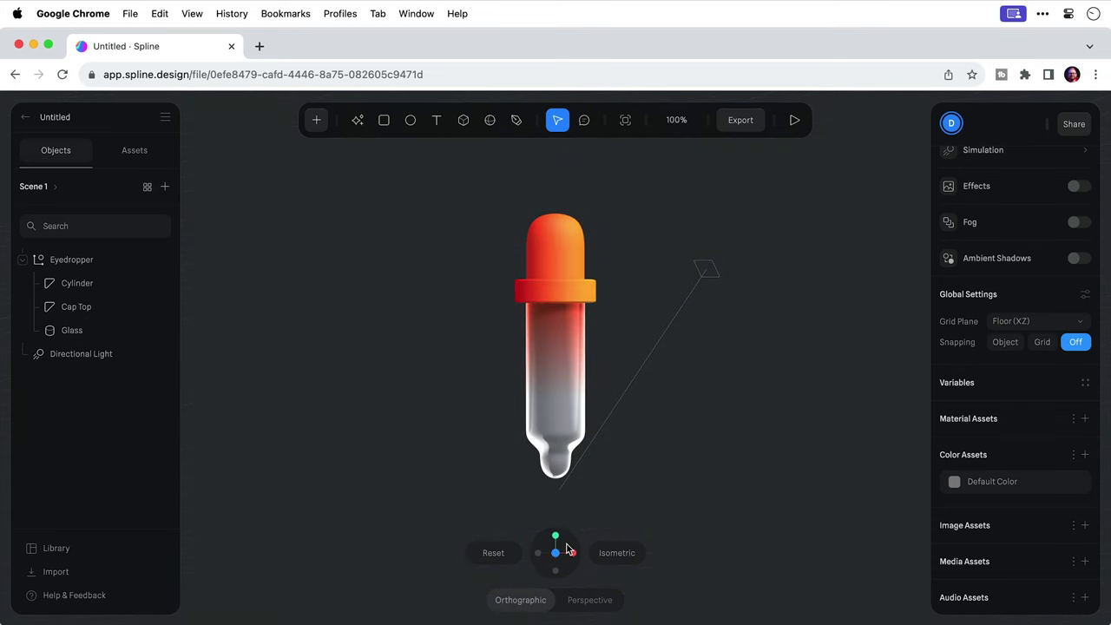
drag(563, 364, 563, 379)
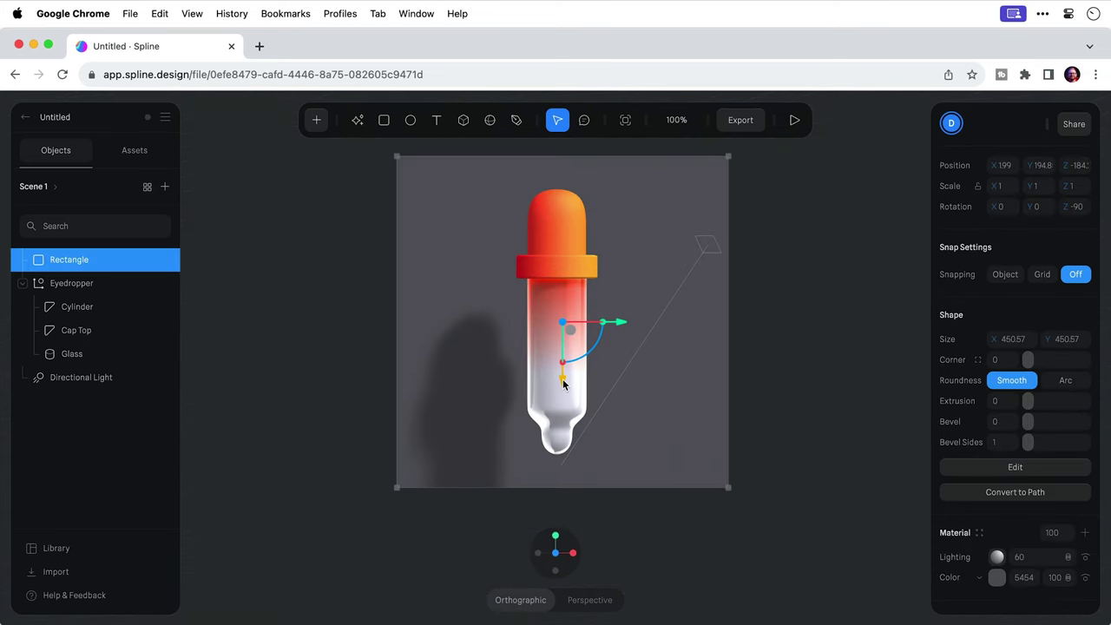
drag(621, 323, 616, 325)
Step: Round the square's corners to 85 with Arc roundness and give it extrusion 73, bevel 6 and 4 bevel sides
drag(1029, 360, 1077, 359)
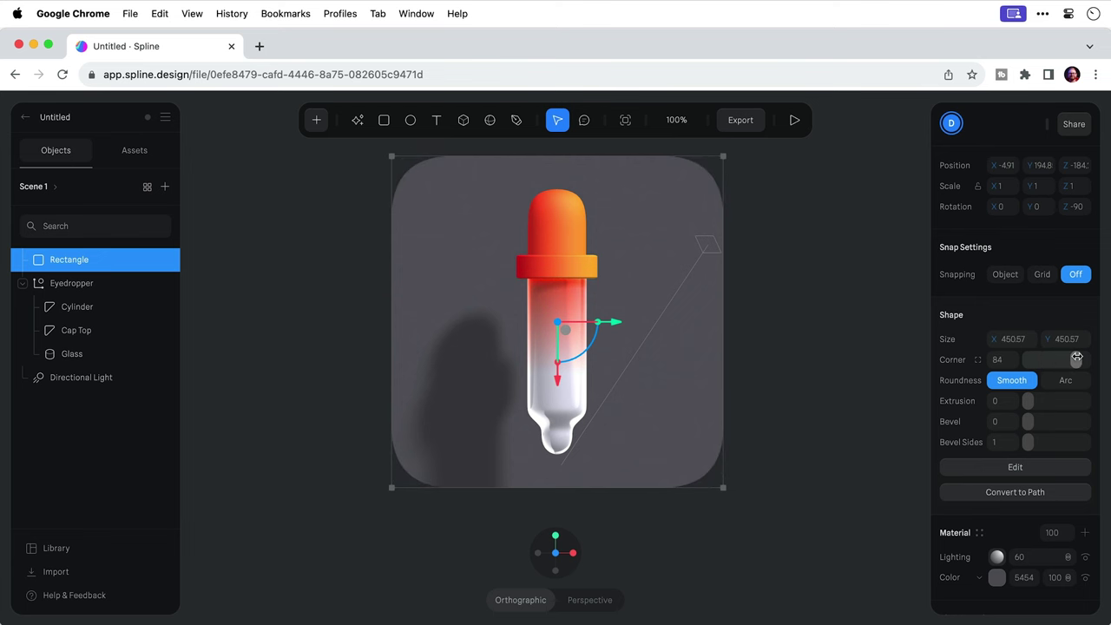
click(1065, 383)
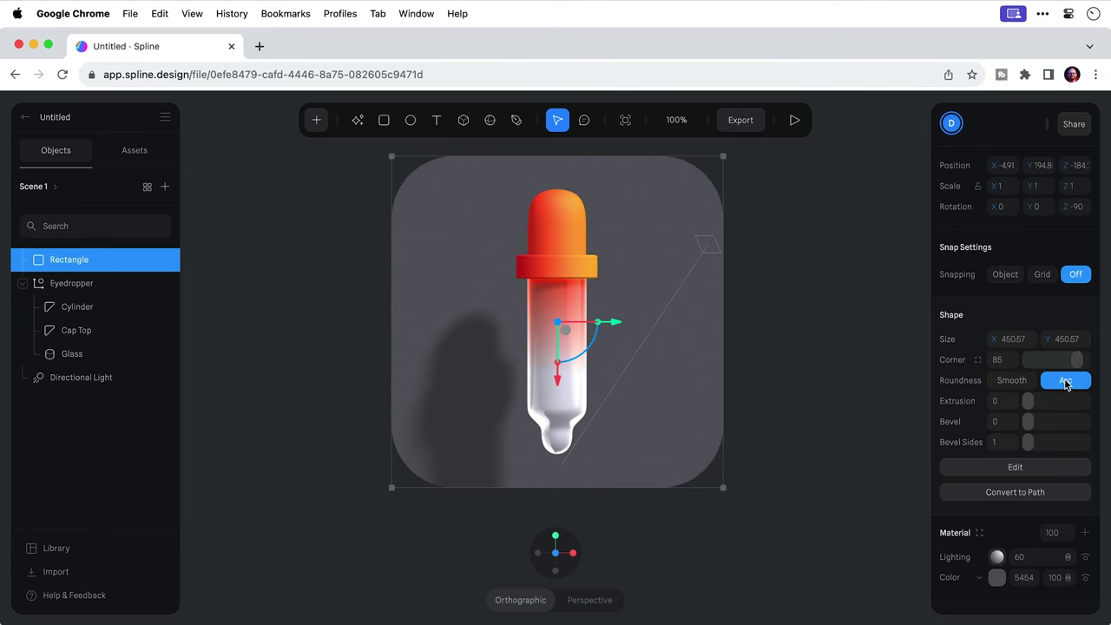
mouse_move(1028, 400)
mouse_down()
mouse_move(1060, 400)
mouse_move(1040, 423)
mouse_move(1052, 423)
mouse_move(1034, 423)
mouse_up()
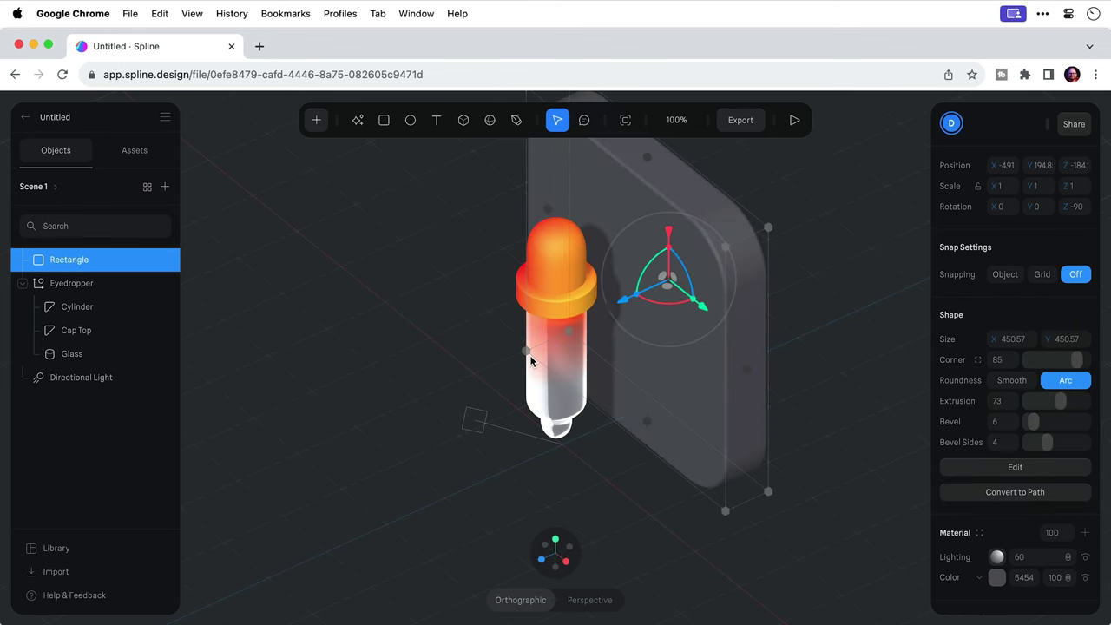
Step: Hollow the rounded slab into a frame by subtracting a duplicate scaled to about 0.74 × 0.74 × 6.56 with smaller corners
key(super+d)
drag(637, 299, 372, 423)
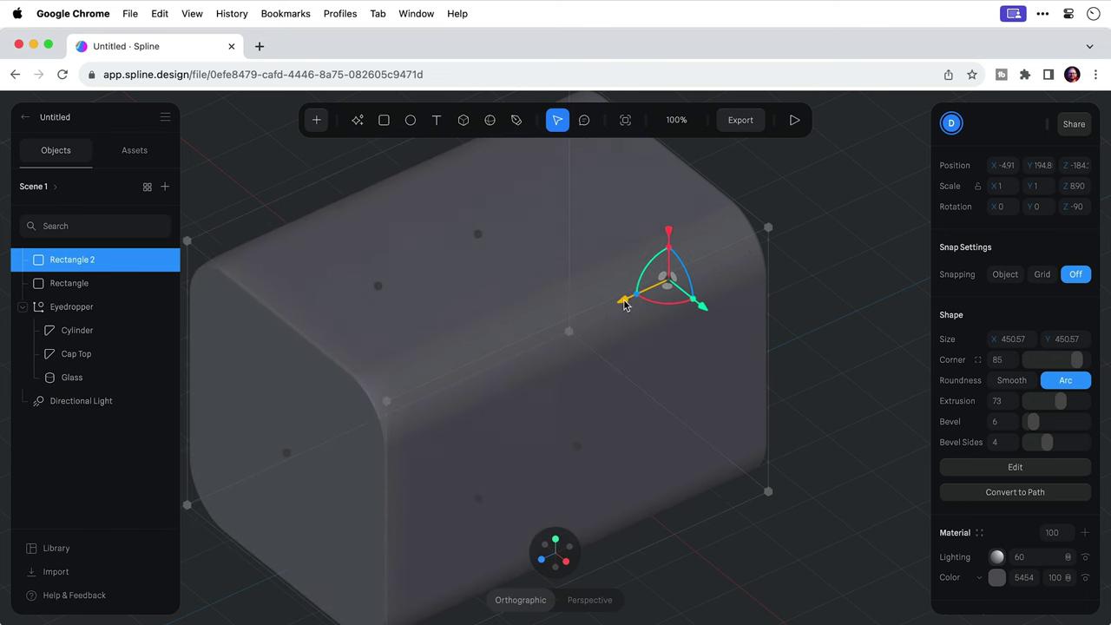
drag(628, 303, 746, 243)
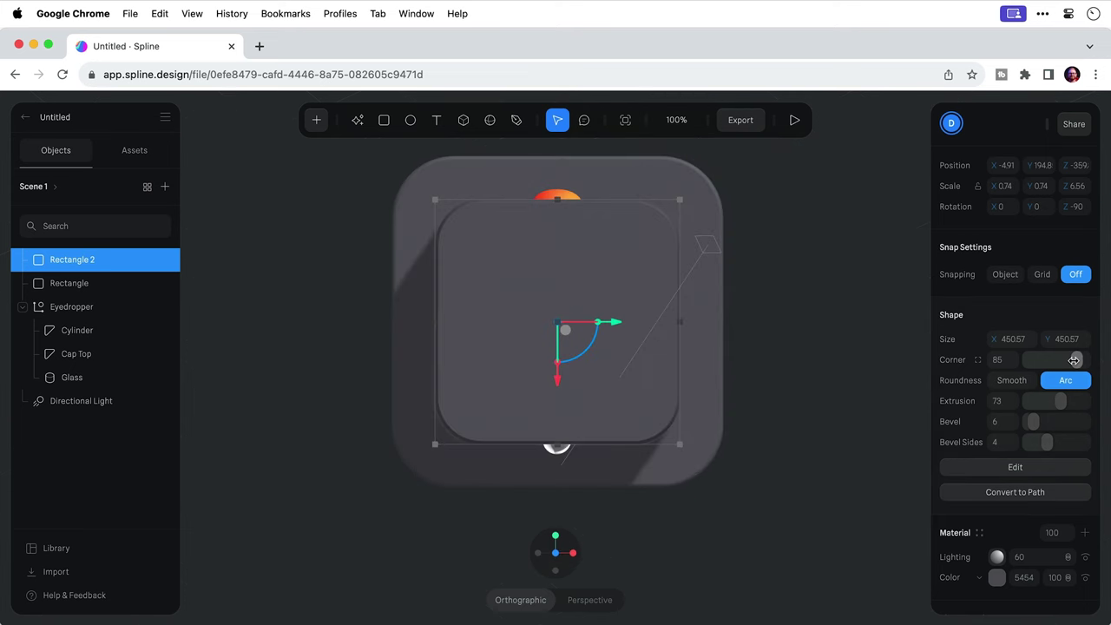
drag(1076, 363, 1048, 366)
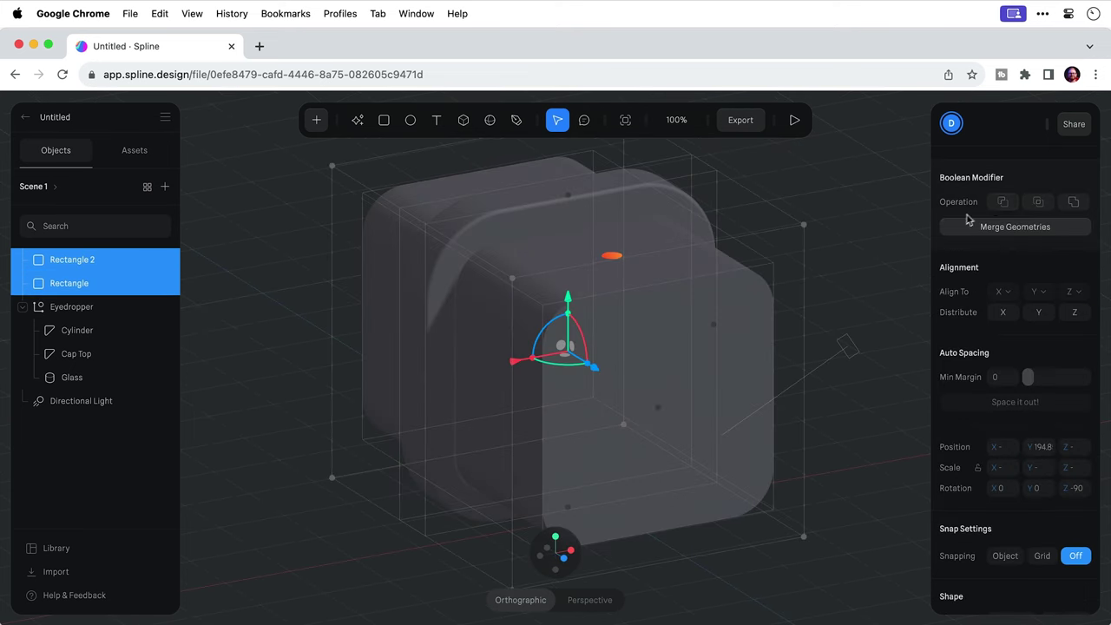
click(995, 206)
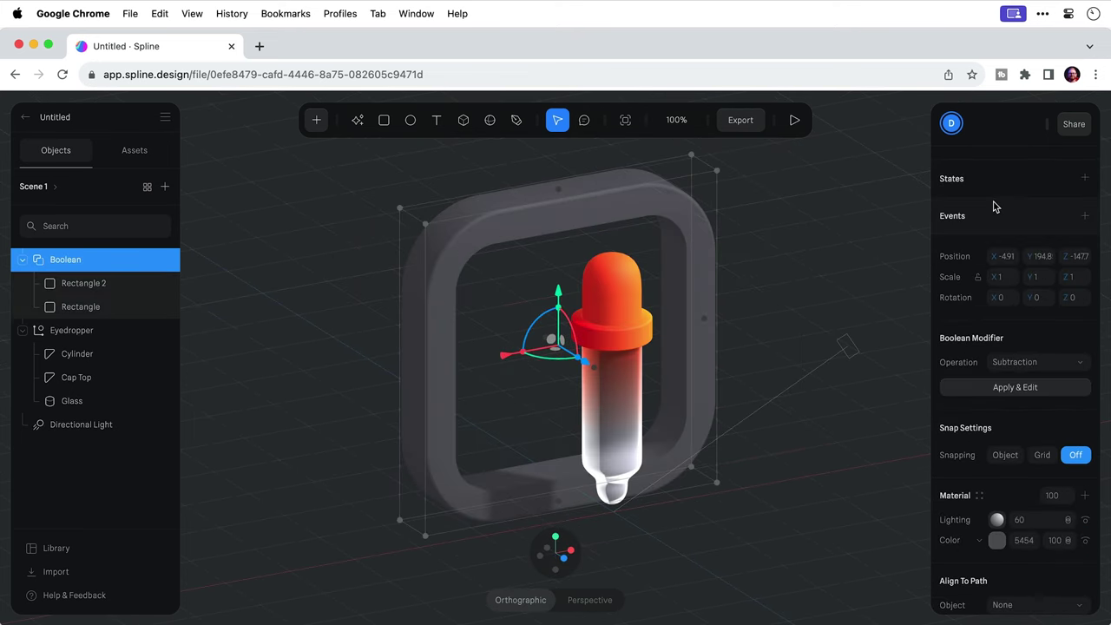
Step: Scale the eyedropper down slightly and move the frame forward in depth to about Z 0.13 so it surrounds the dropper
click(565, 559)
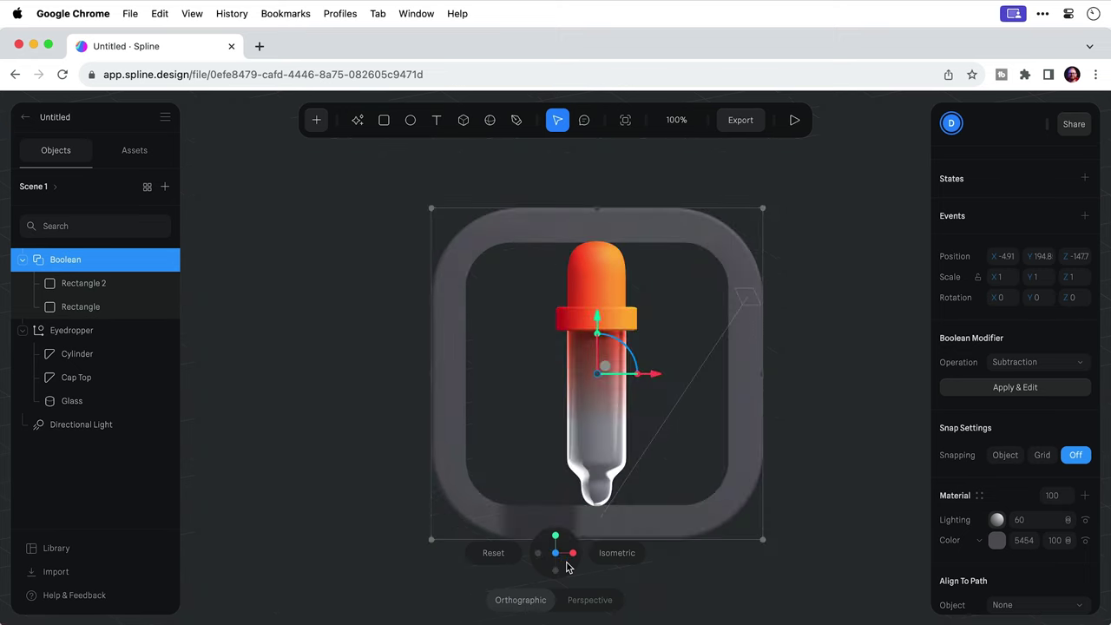
click(599, 445)
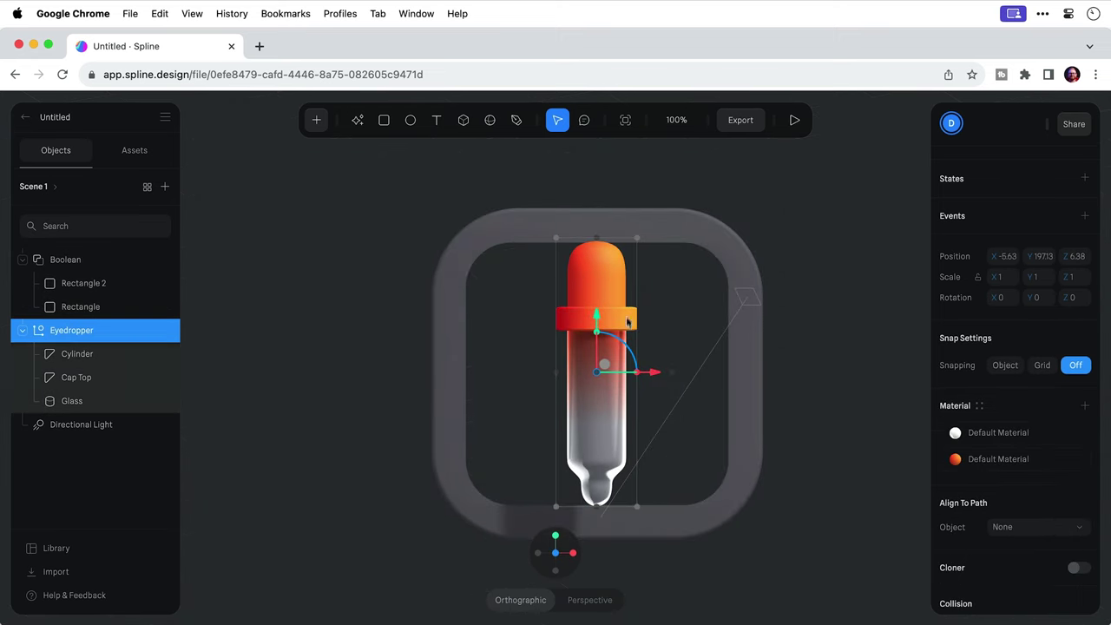
alt+shift+drag(640, 238, 631, 261)
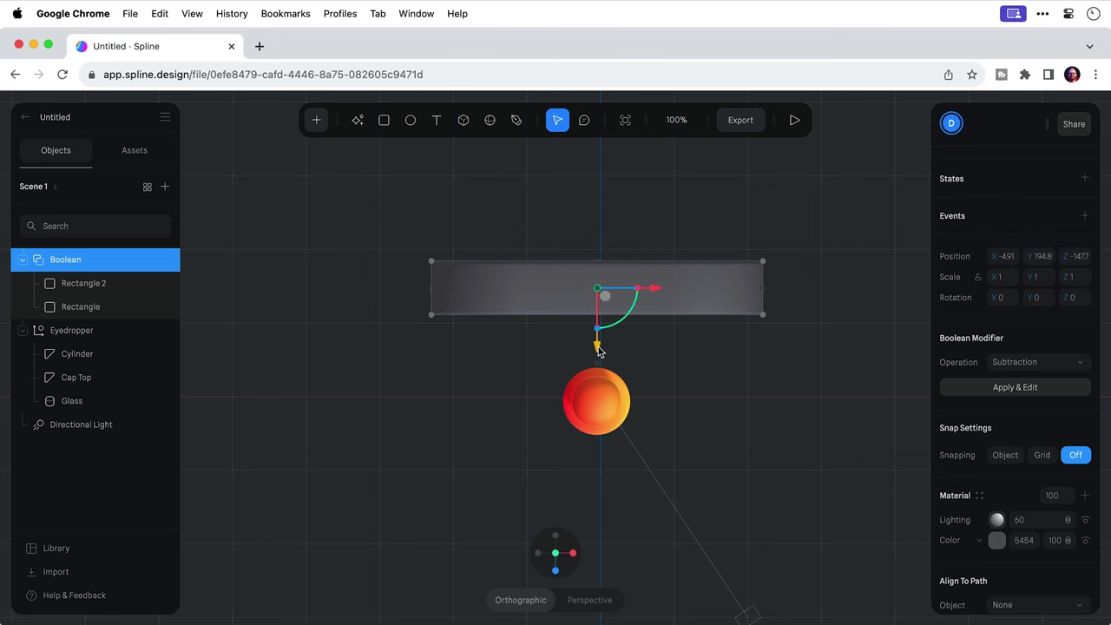
drag(599, 351, 601, 460)
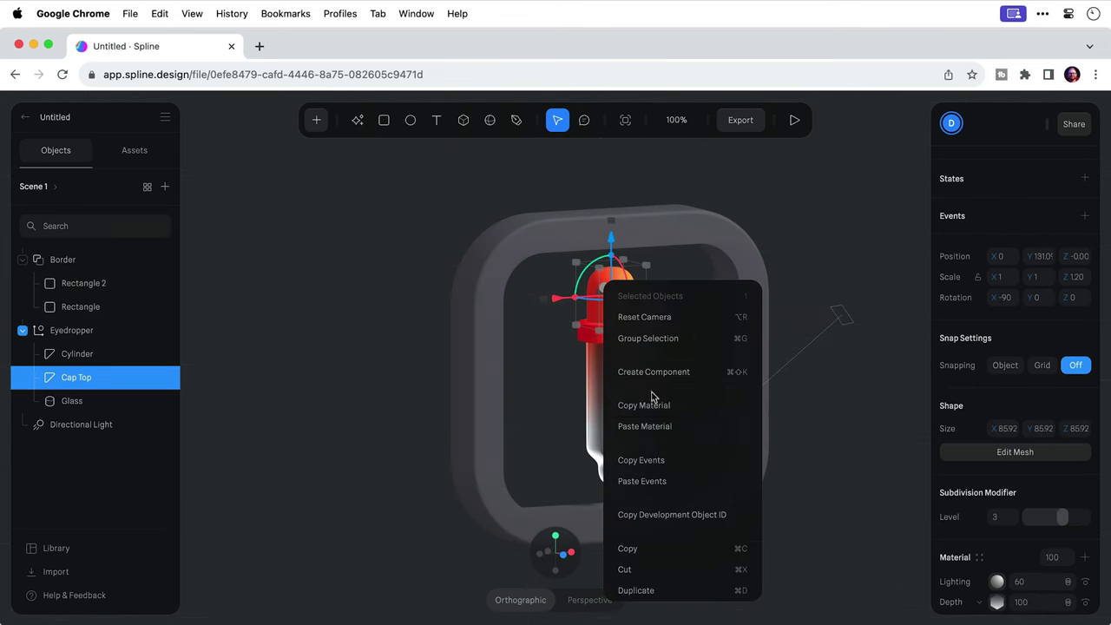
Step: Copy the Cap Top's material onto the Border frame and widen its linear gradient to span the frame's full width
click(655, 403)
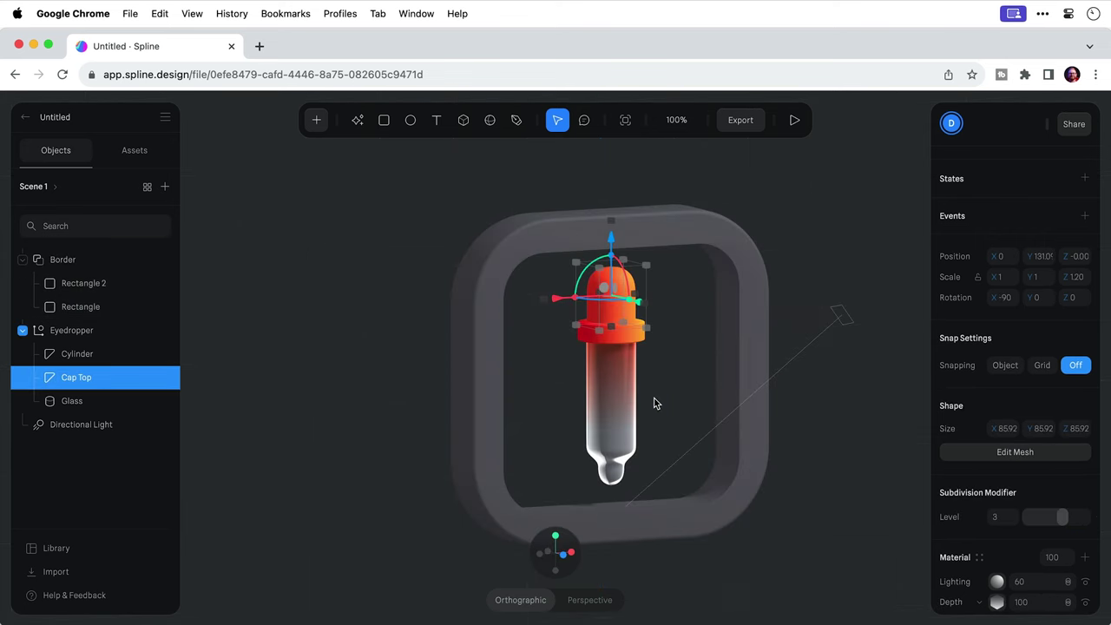
click(460, 292)
right_click(460, 293)
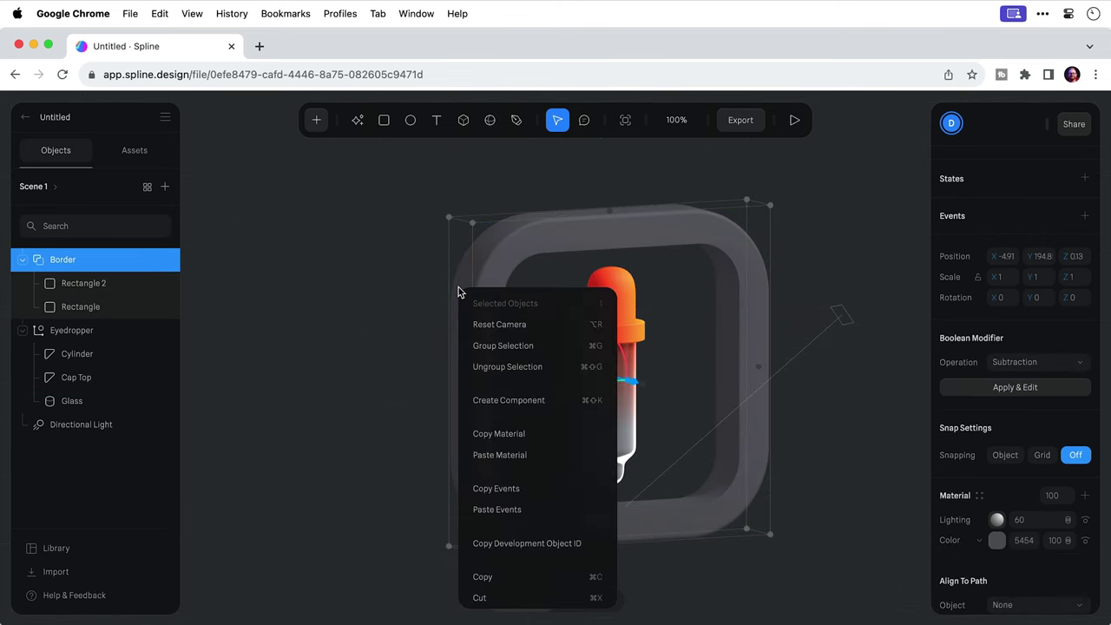
click(527, 456)
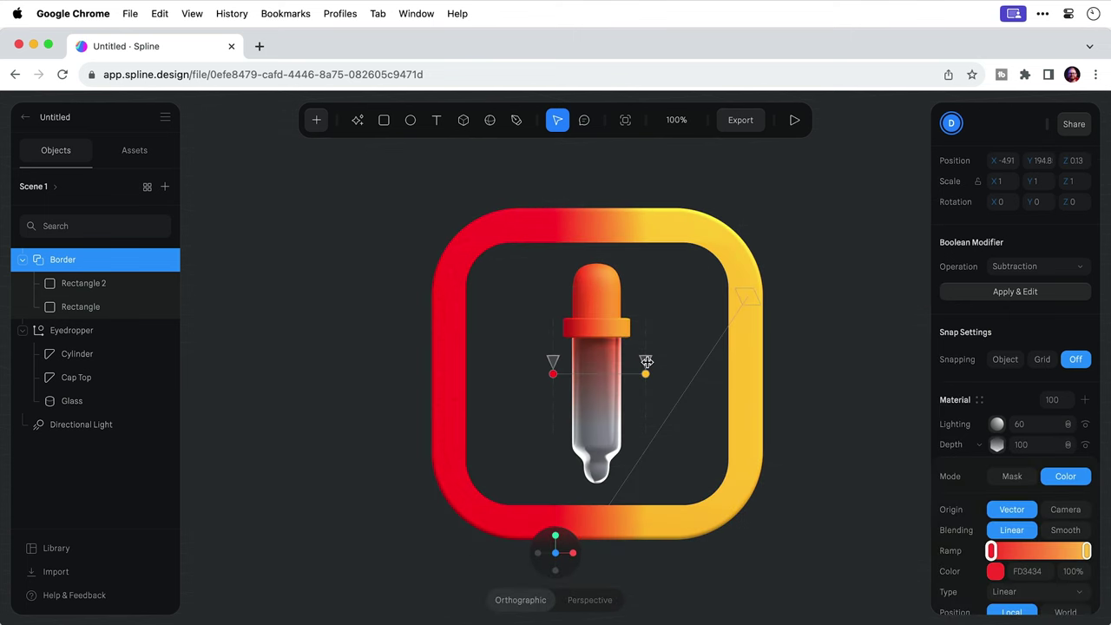
drag(646, 361, 774, 361)
drag(551, 361, 420, 363)
Step: Tilt the eyedropper diagonally inside the frame, and group it with the Border
click(597, 364)
drag(612, 339, 628, 358)
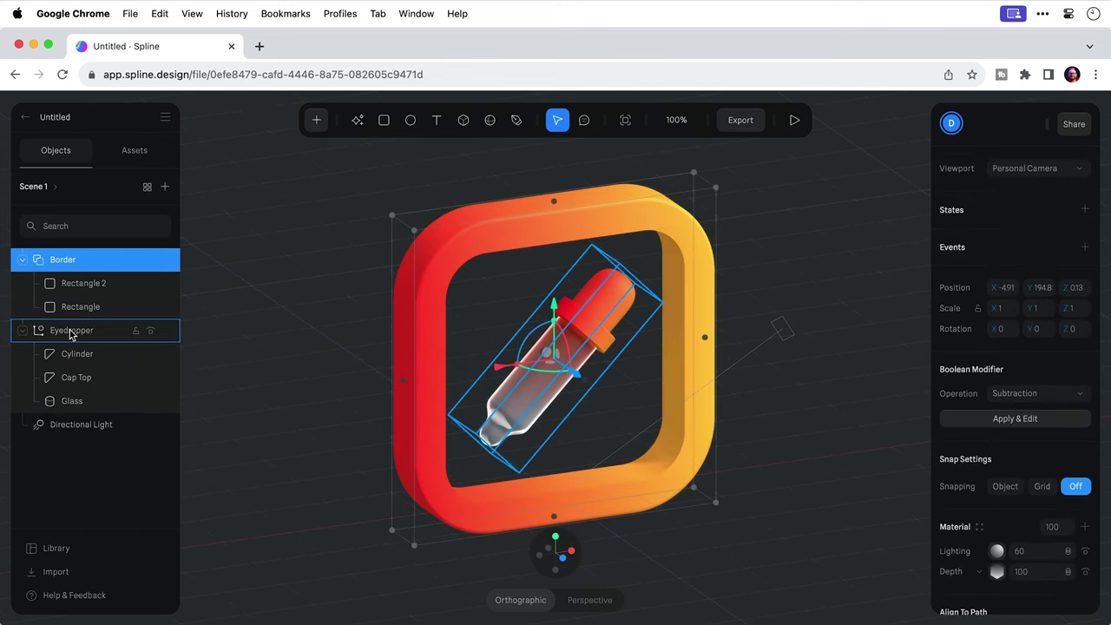
shift+click(71, 336)
key(super+g)
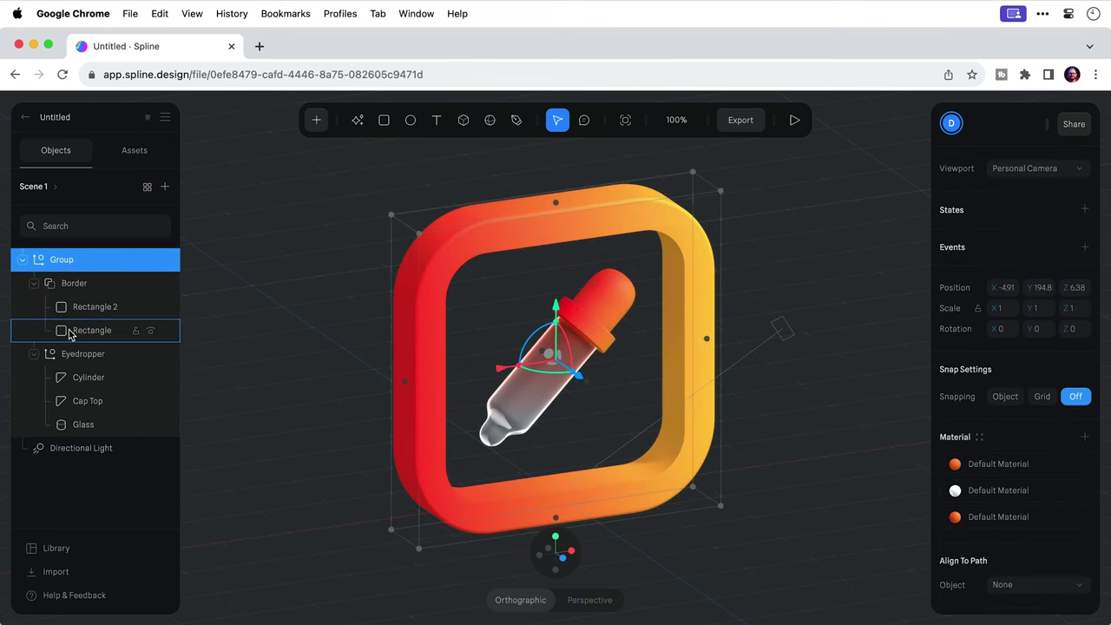
Step: Rename the group holding the Border and Eyedropper as 3D Icon
double_click(61, 259)
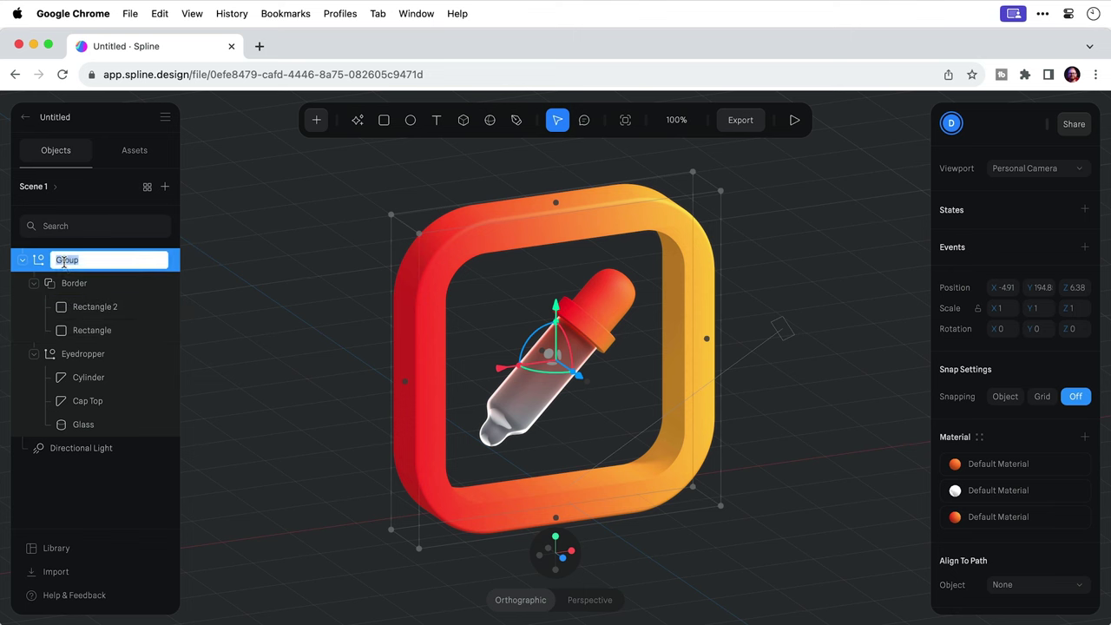
text(3D Icon)
key(Return)
Step: Add a Look At event to the Border so it follows the cursor, and preview the interaction
click(73, 283)
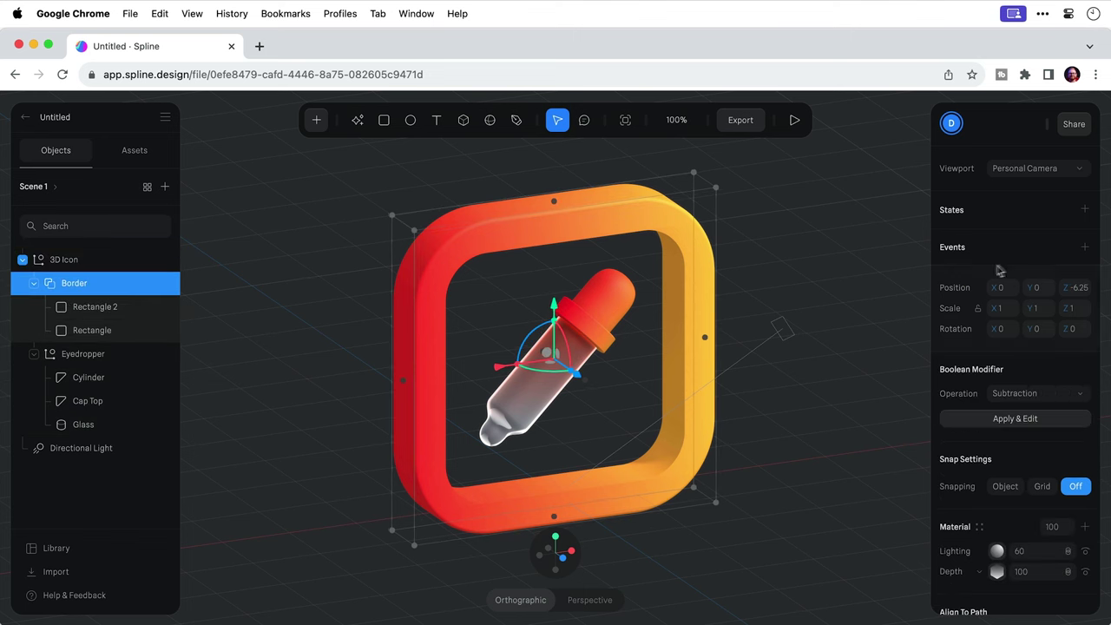
click(1085, 249)
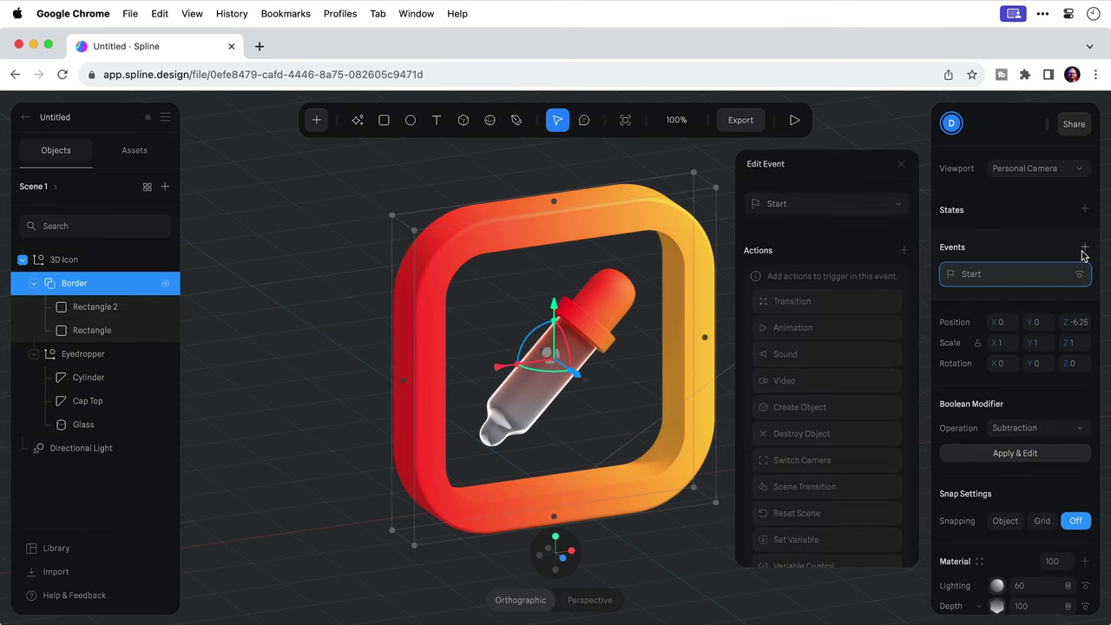
click(897, 209)
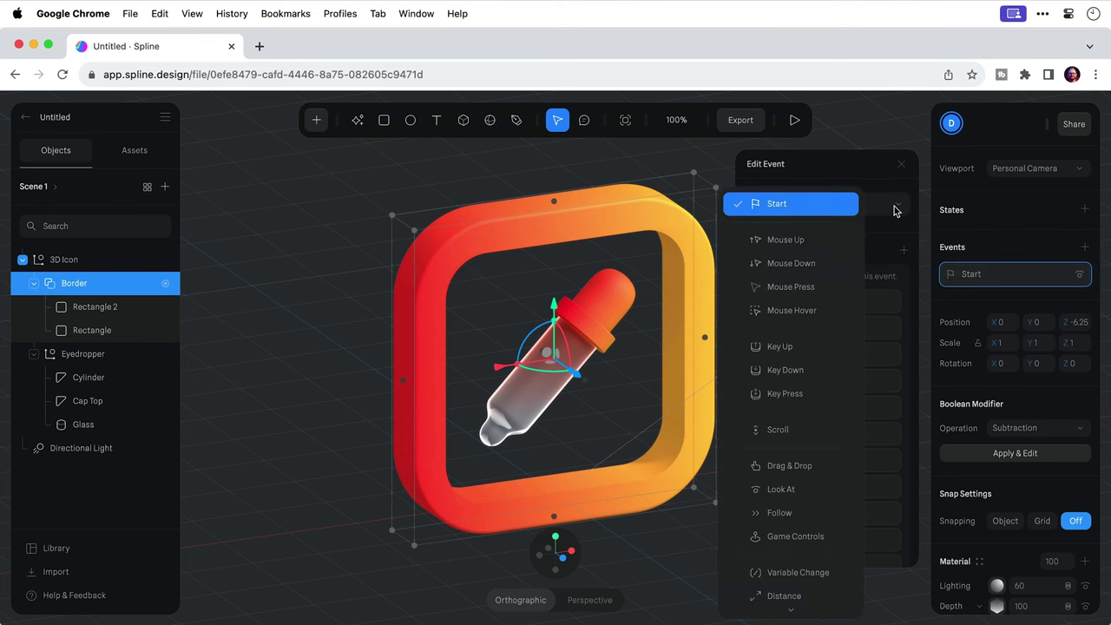
click(786, 489)
click(794, 119)
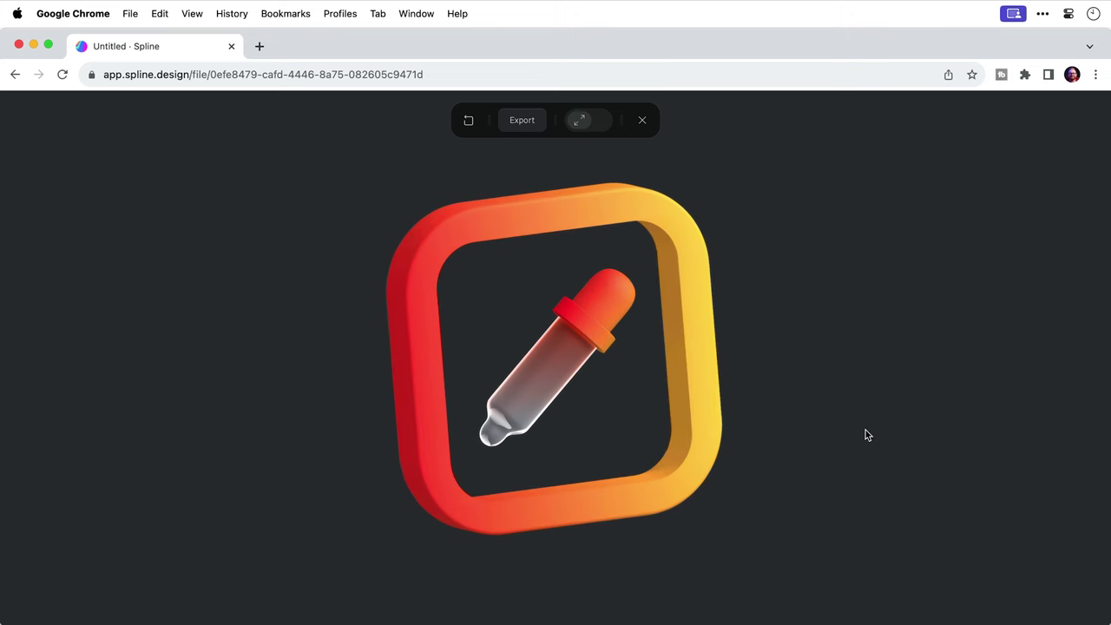
key(Escape)
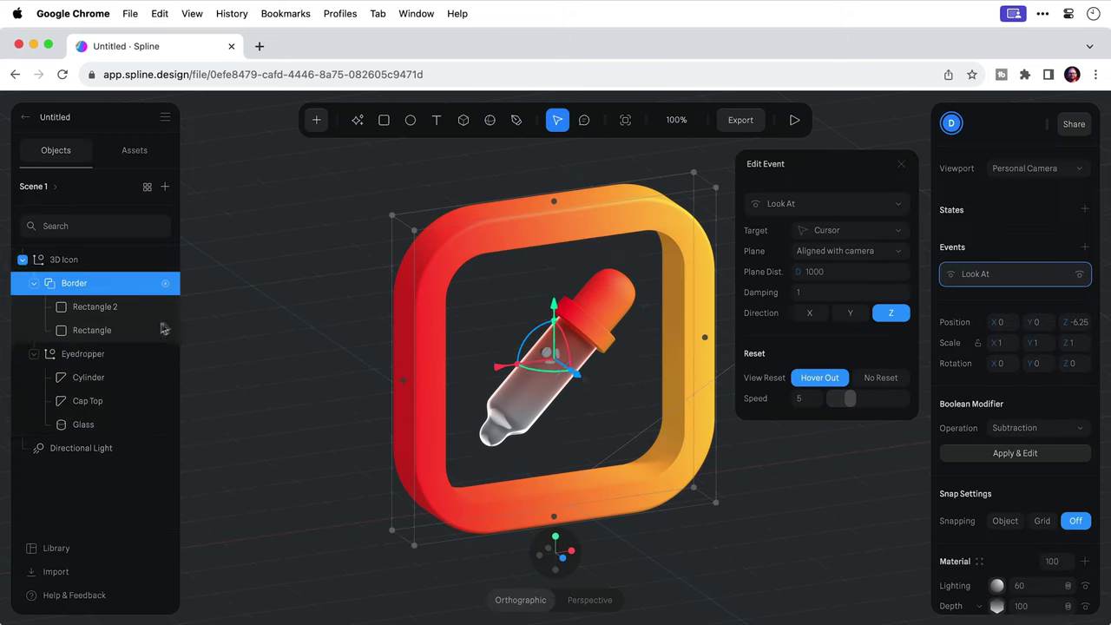
Step: Add a new state to the Eyedropper with its Y rotation set to 360
click(93, 355)
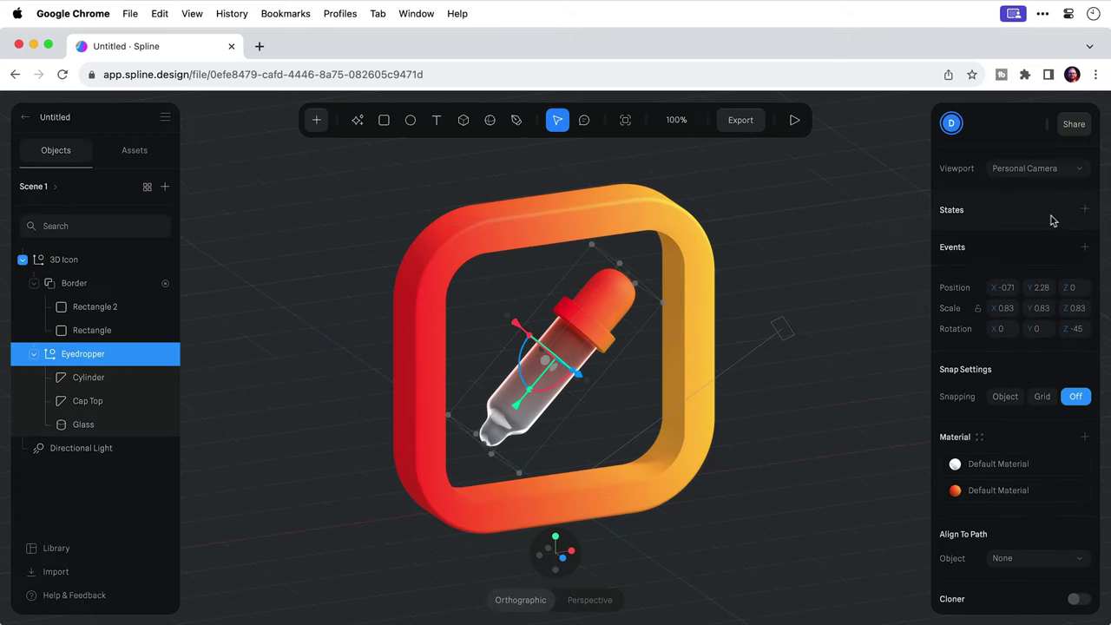
click(1084, 210)
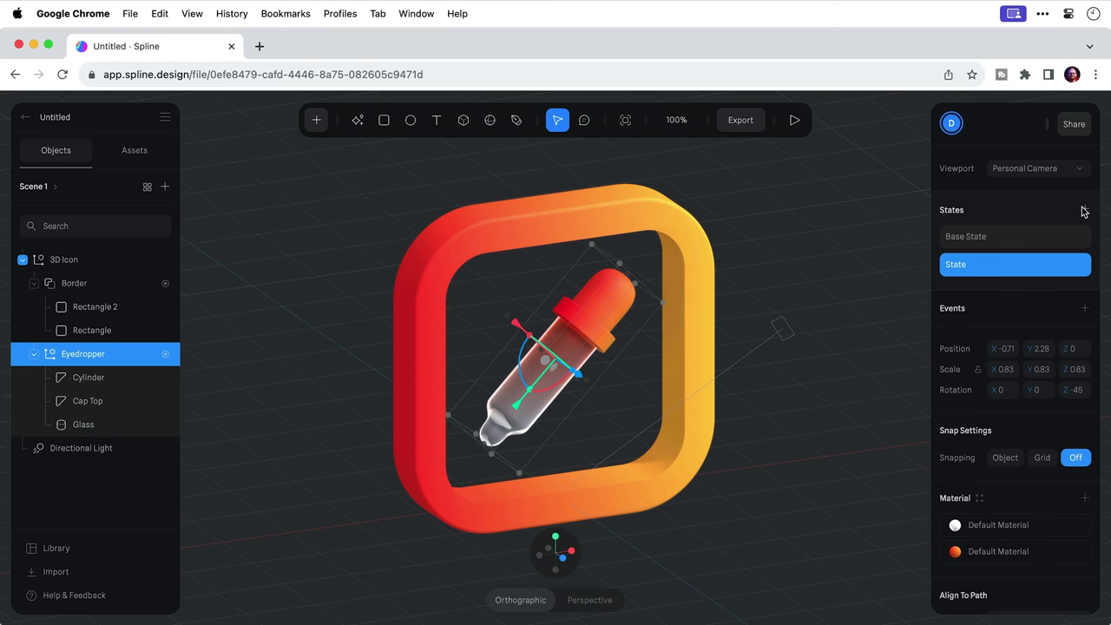
click(1039, 390)
text(36)
Step: Add a Start event to the Eyedropper with a Transition action running from Base State to State
click(1084, 309)
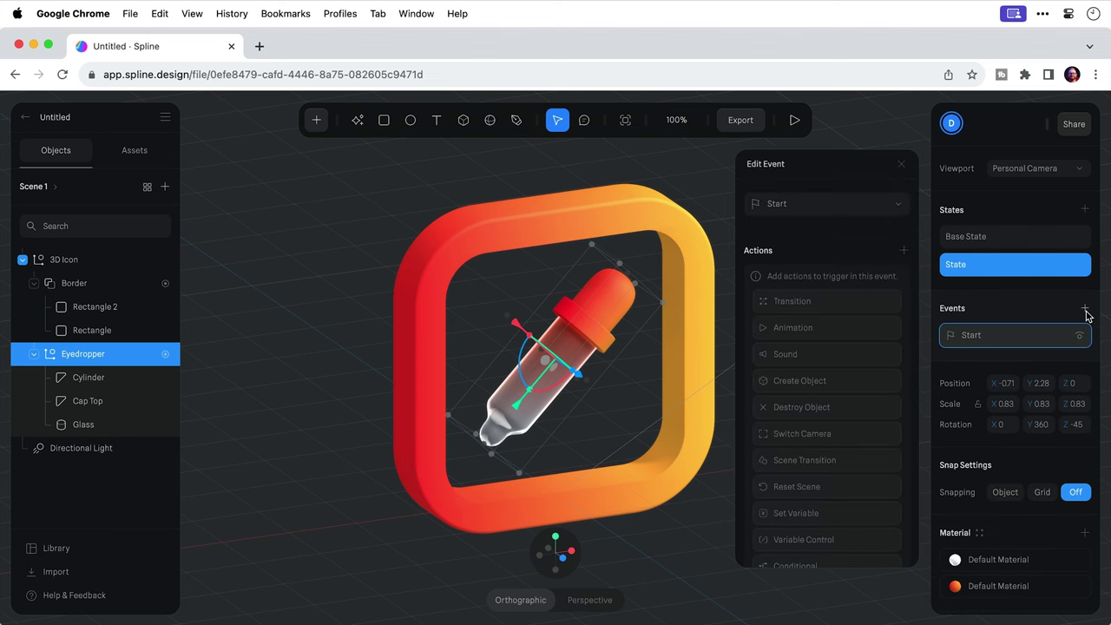
click(883, 303)
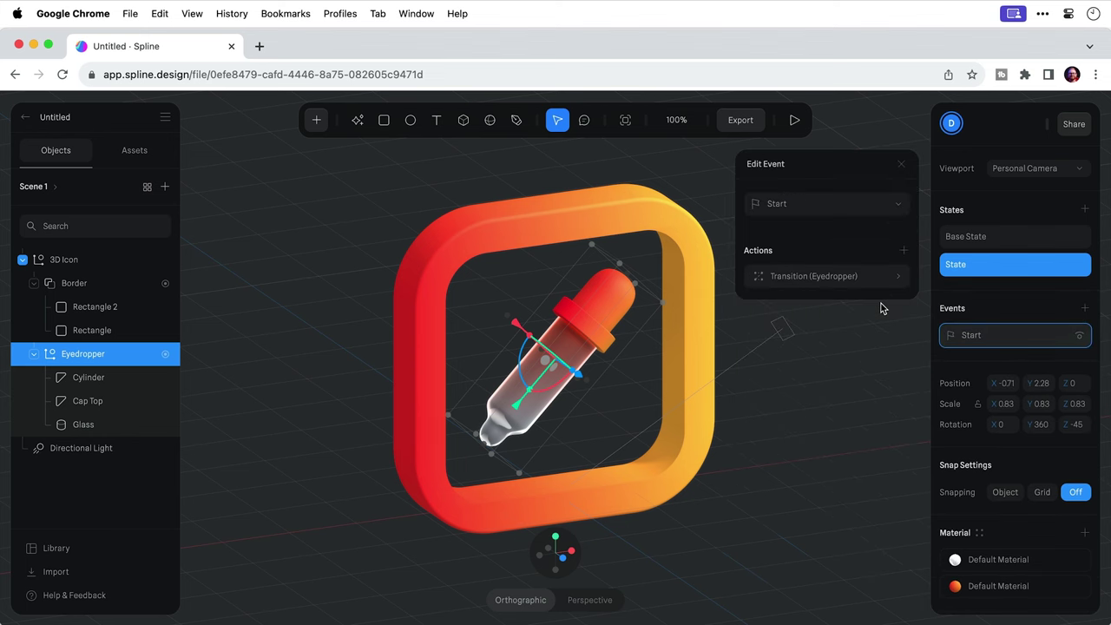
click(882, 277)
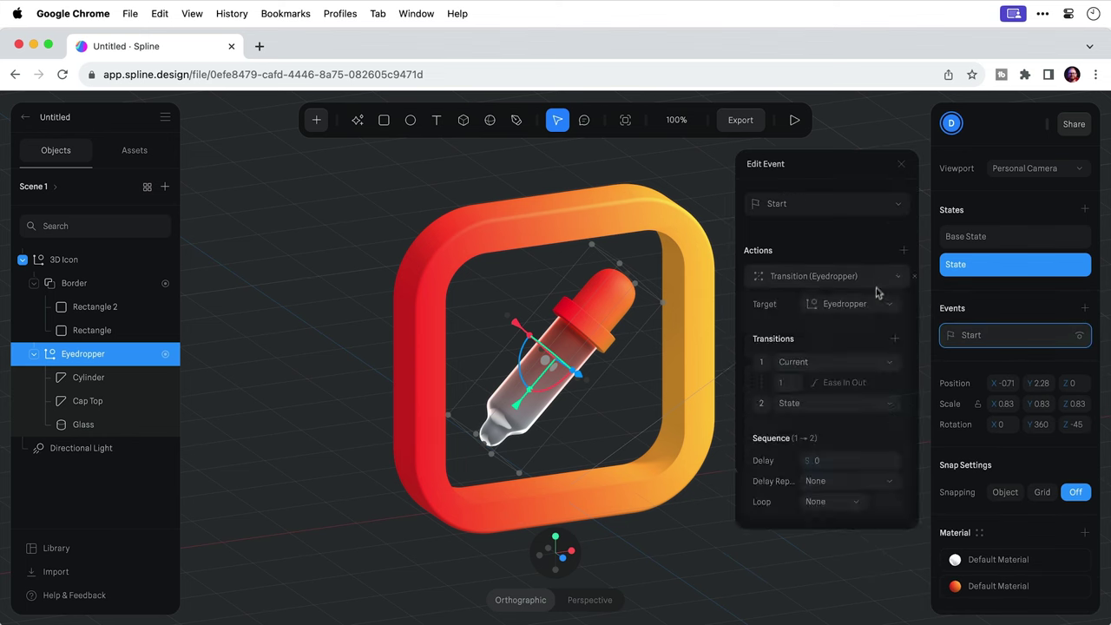
click(845, 363)
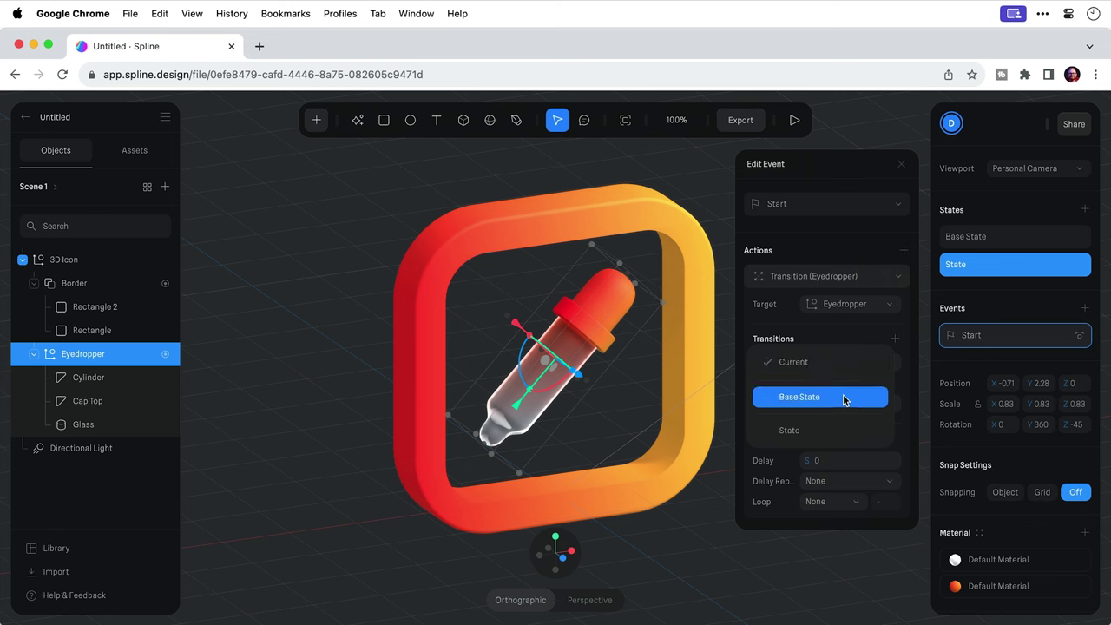
click(844, 398)
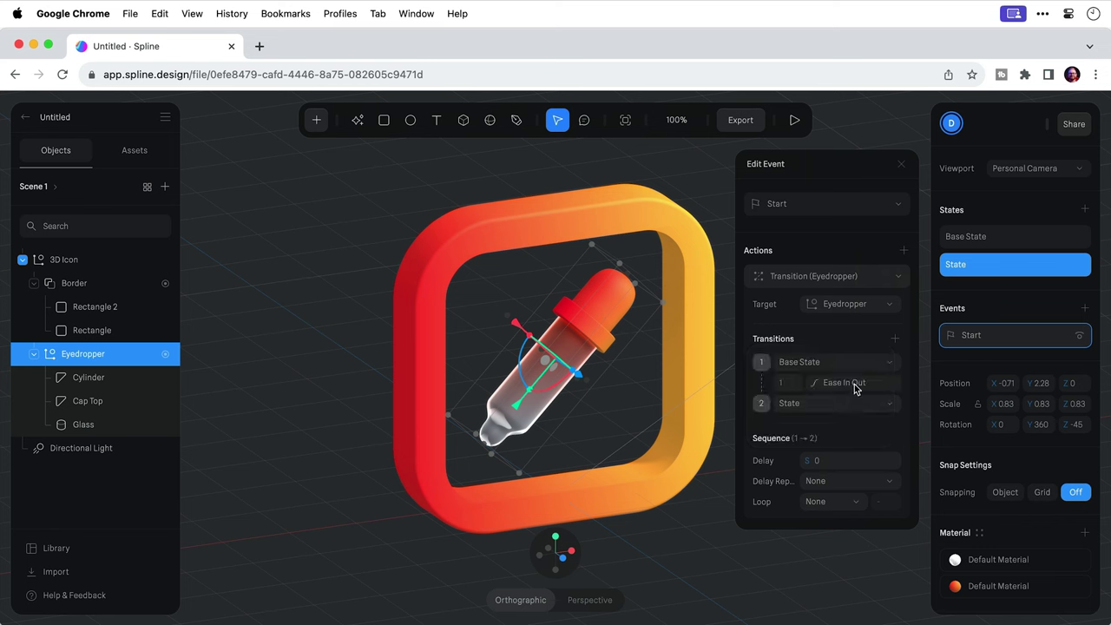
Step: Make the Eyedropper's transition Linear with an Infinite loop, and preview the spin
click(855, 383)
click(854, 439)
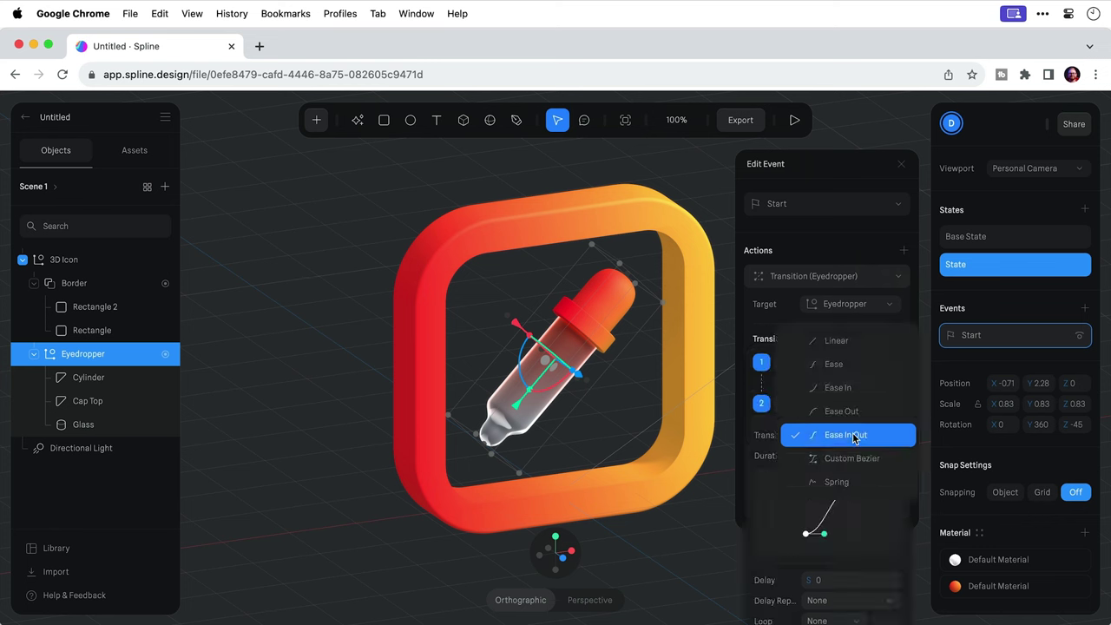
click(851, 342)
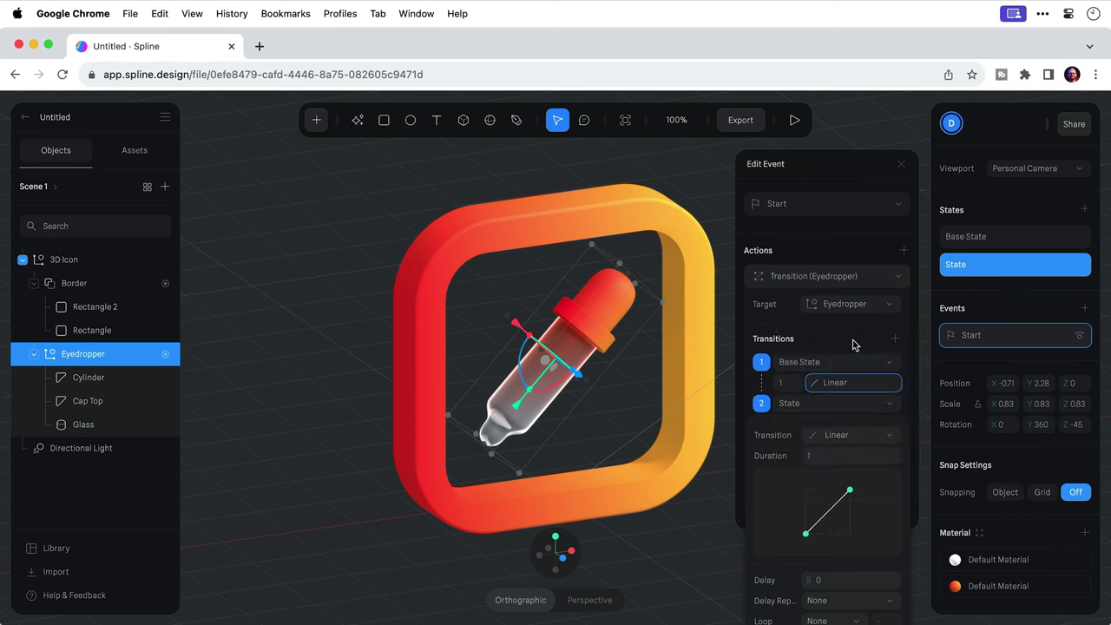
click(854, 344)
click(852, 510)
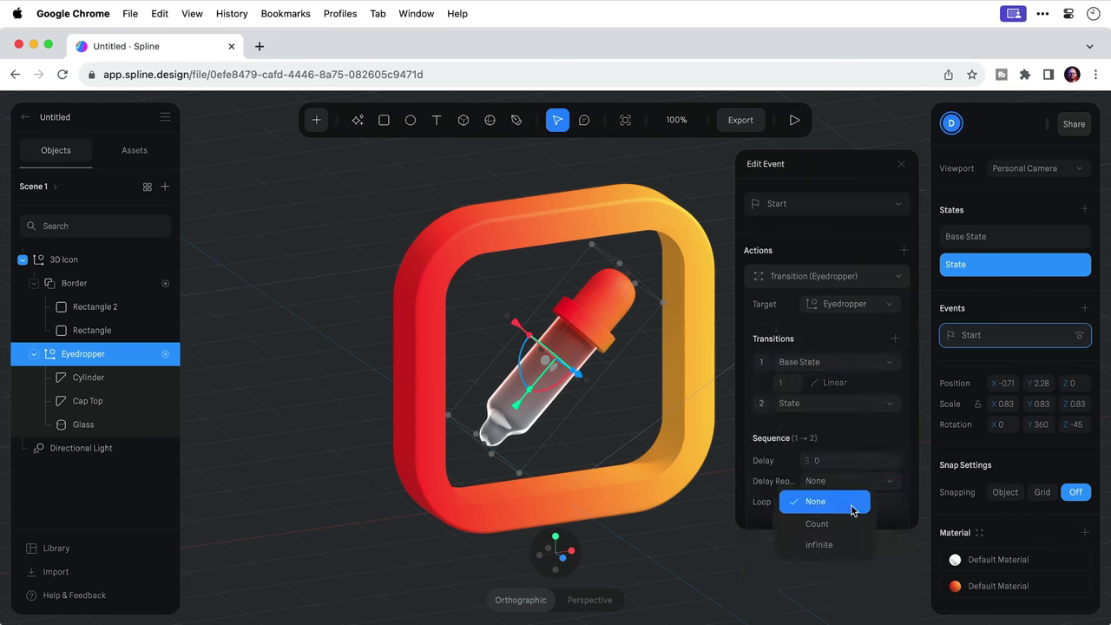
click(853, 545)
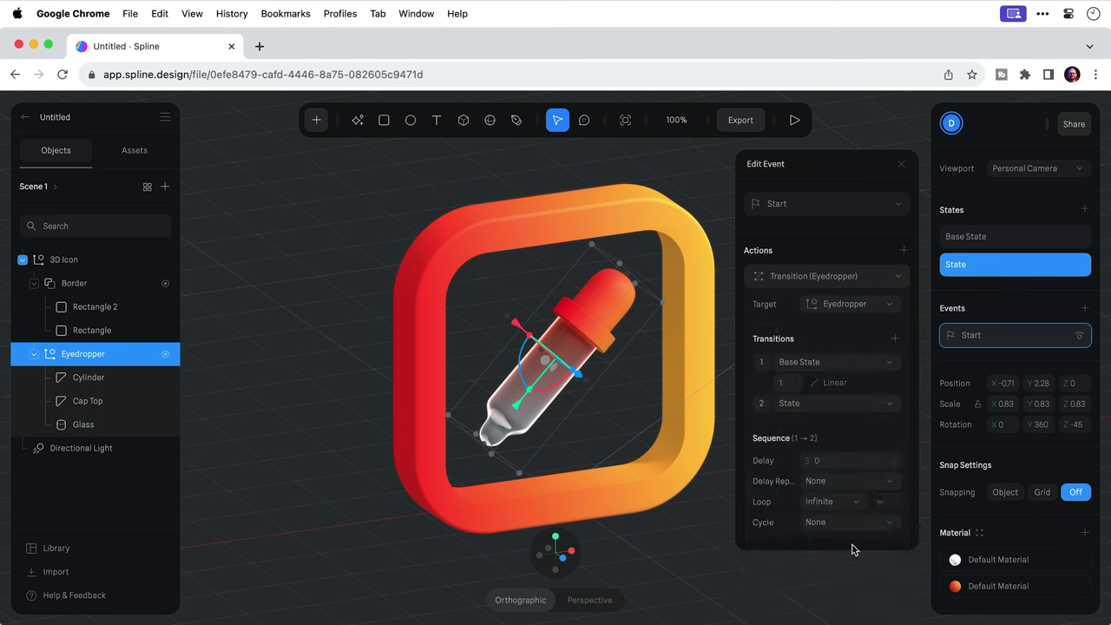
click(795, 121)
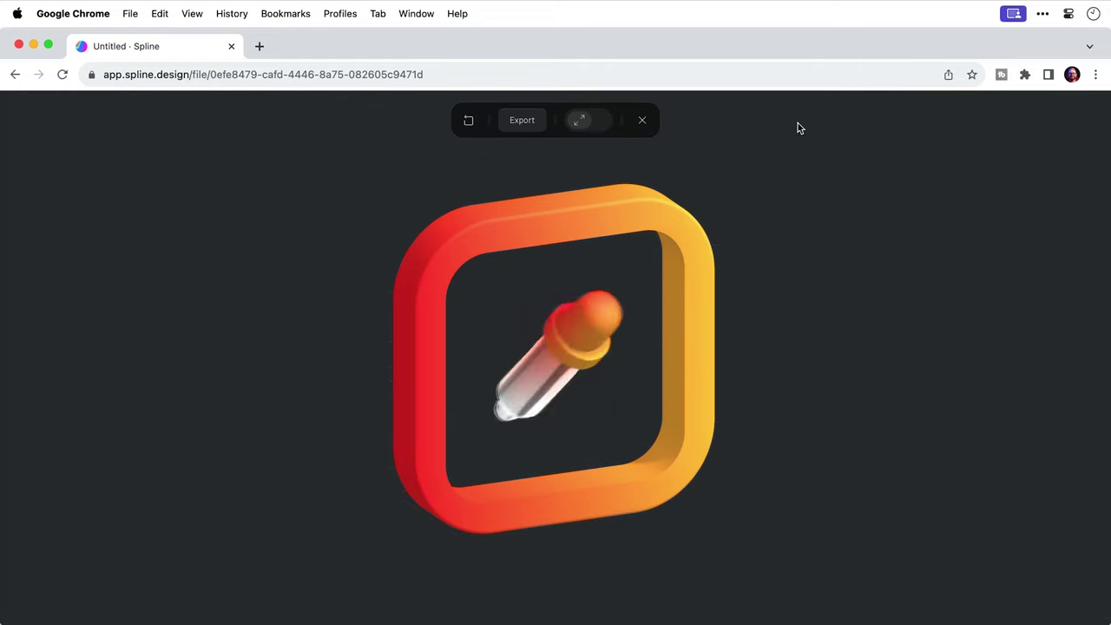
key(Escape)
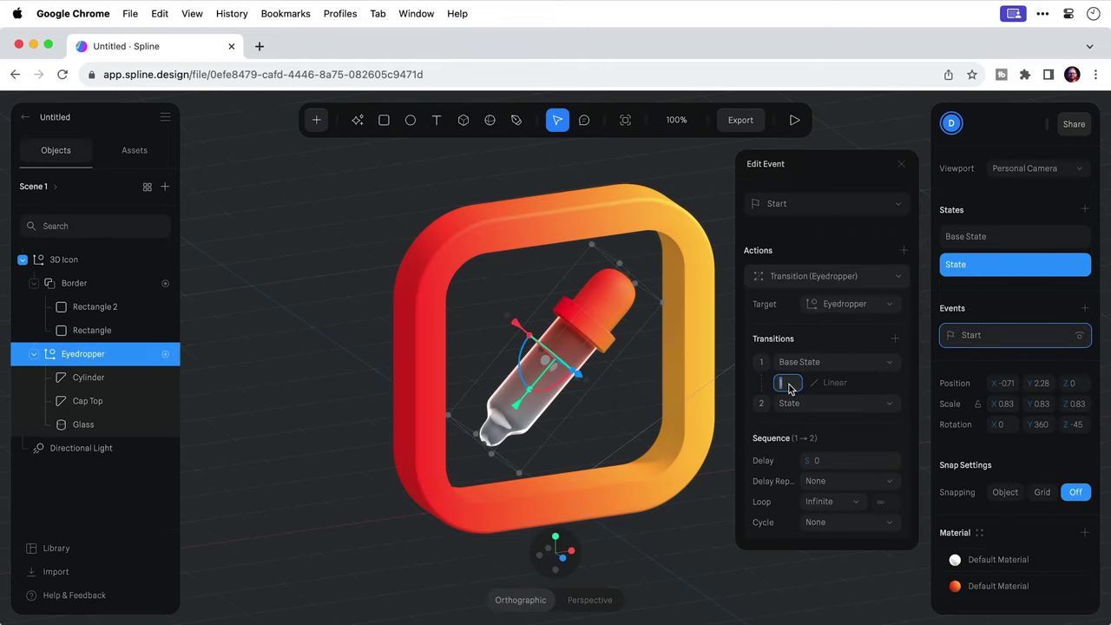
Step: Slow the Eyedropper's spin by setting the transition duration to 3, and preview the scene
text(3)
key(Return)
click(794, 120)
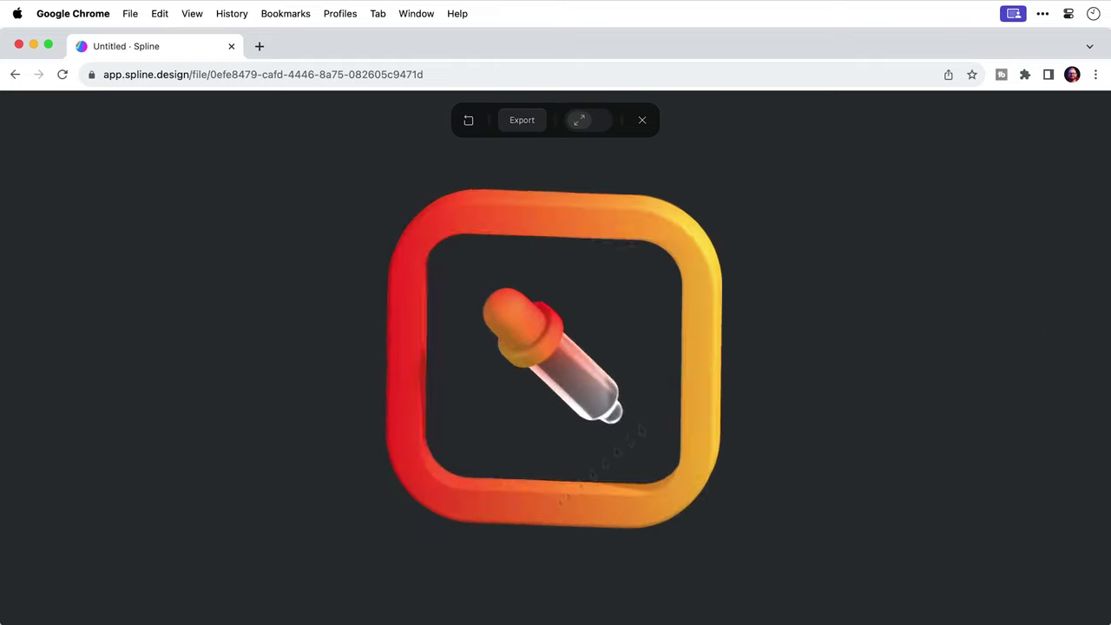
key(Escape)
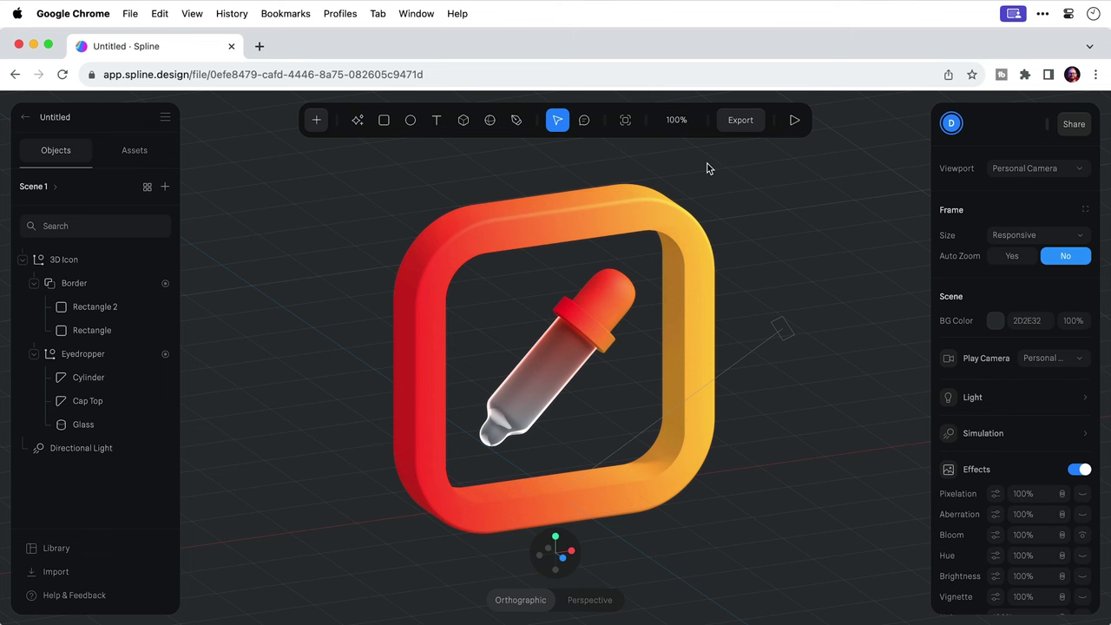
Step: Set the scene's frame size to 1080 square (1080x1080) and the camera zoom to 170%
click(1035, 240)
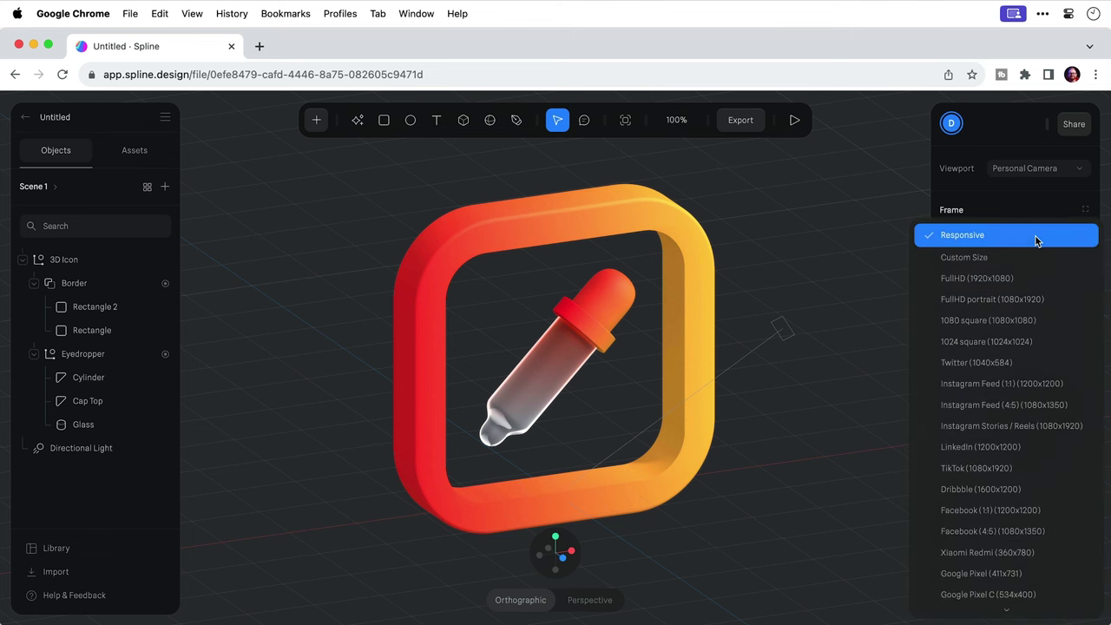
click(962, 321)
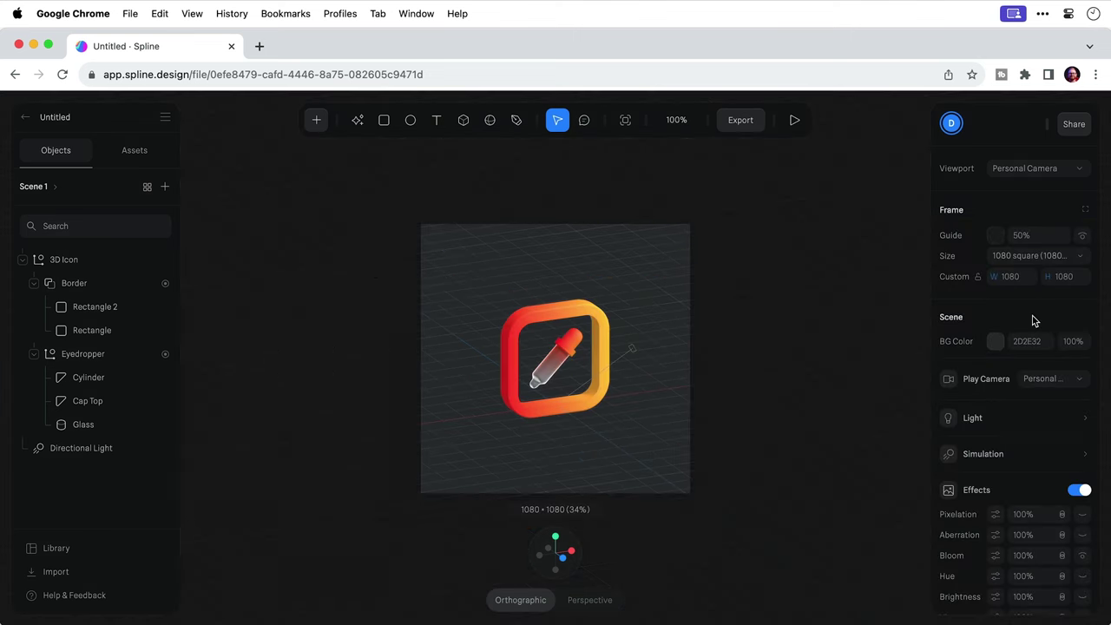
click(677, 120)
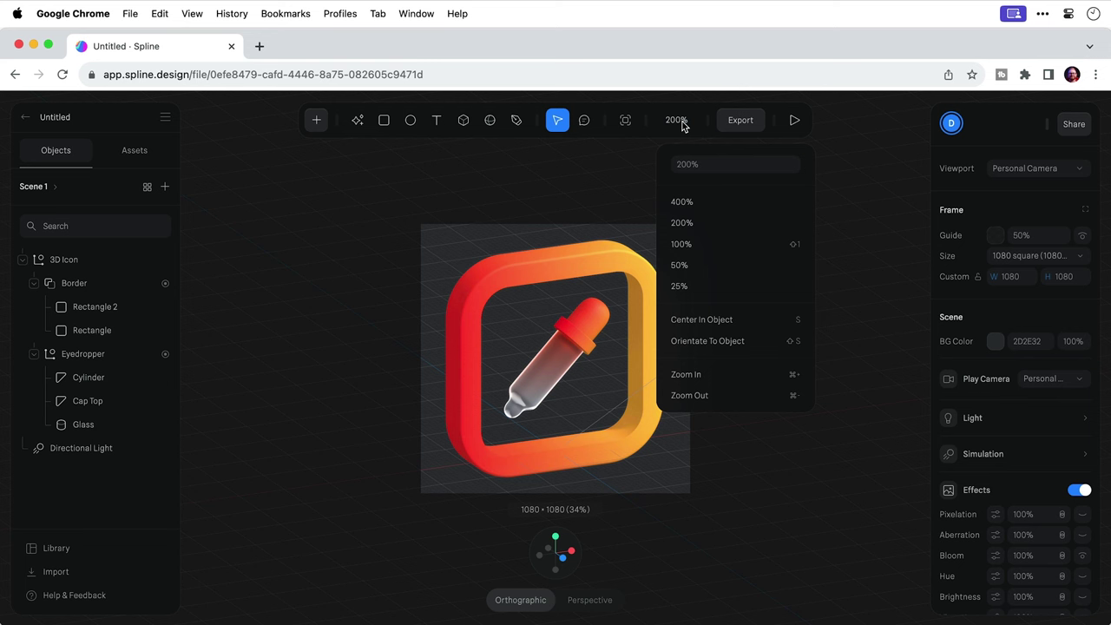
click(714, 169)
text(170)
key(Return)
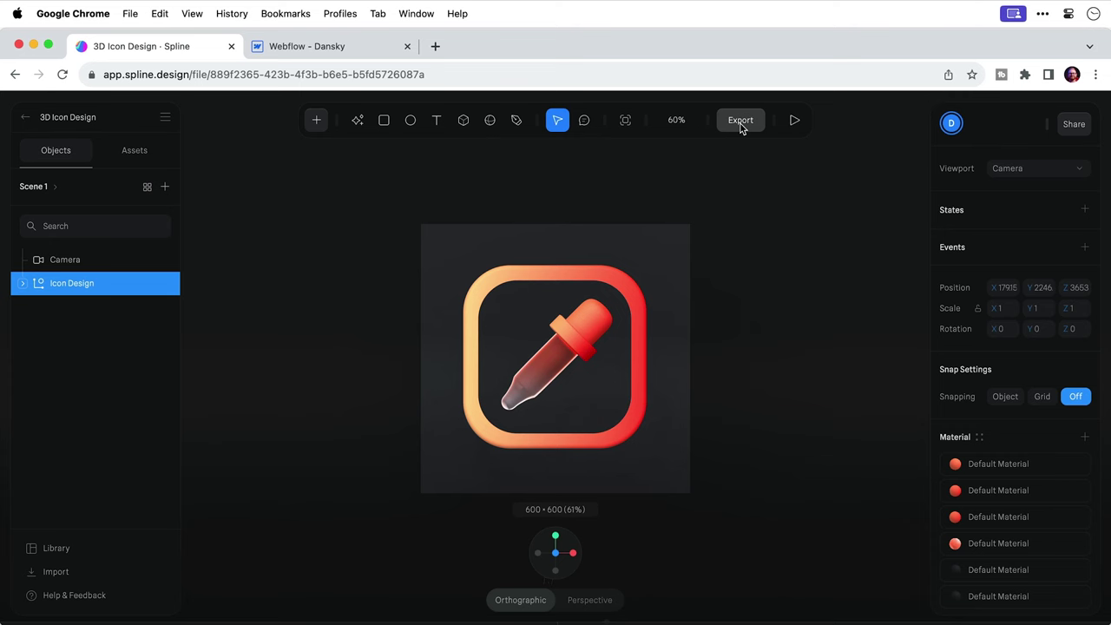
Step: Look over the Public URL export options for the 3D Icon Design file, and copy its Viewer scene URL
click(740, 123)
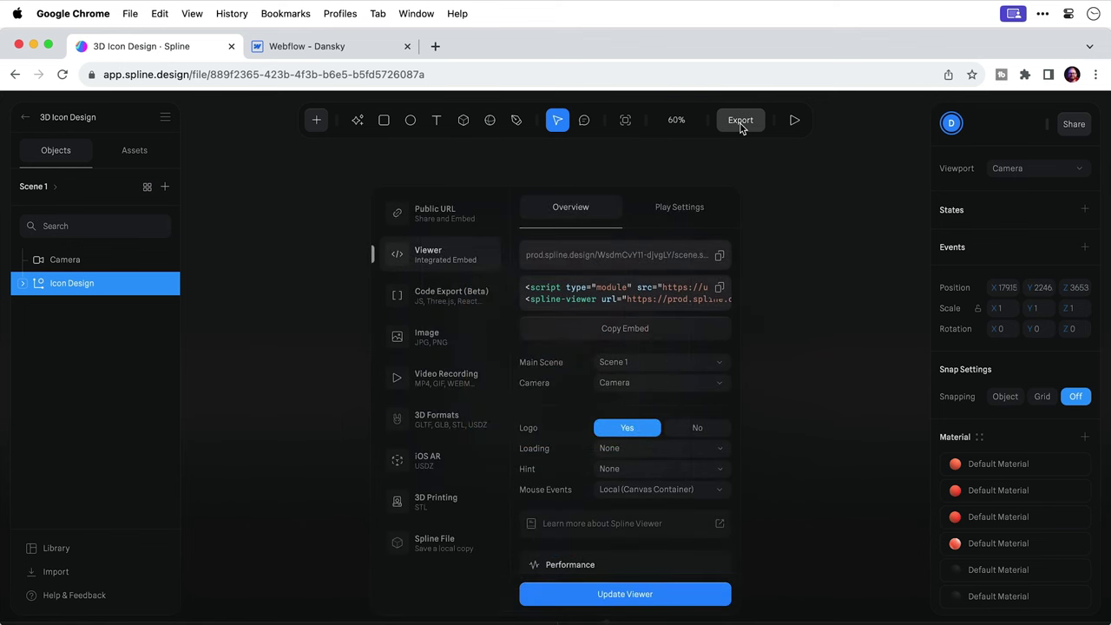
click(454, 215)
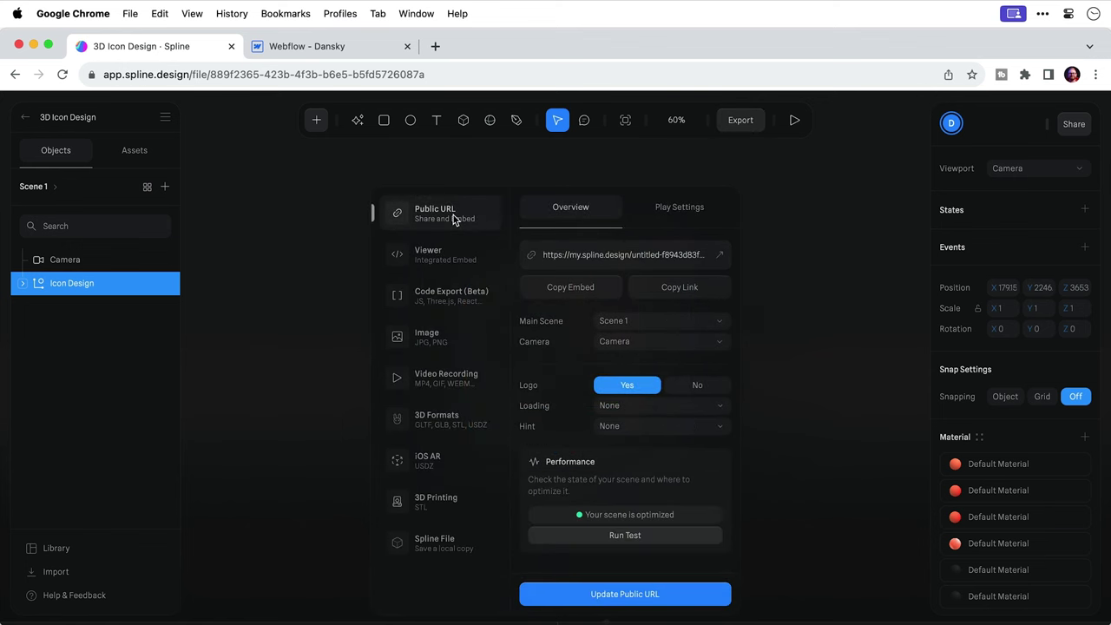
click(452, 258)
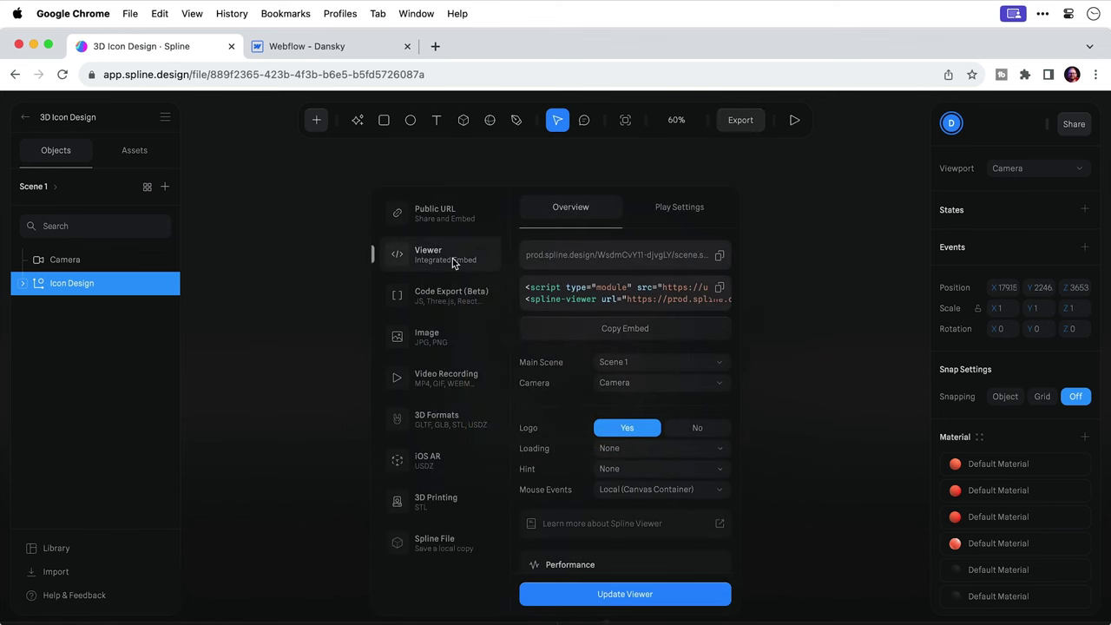
click(719, 258)
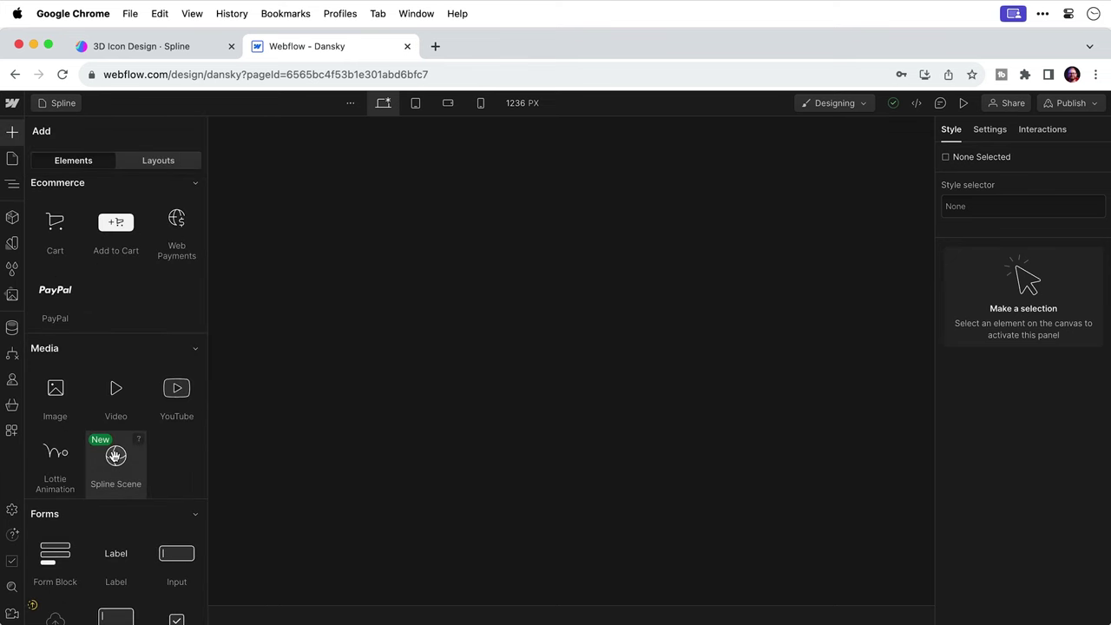
Step: In Webflow, add a Spline Scene element to the page's section and paste the copied scene URL into its settings
drag(116, 455, 175, 435)
drag(287, 369, 376, 316)
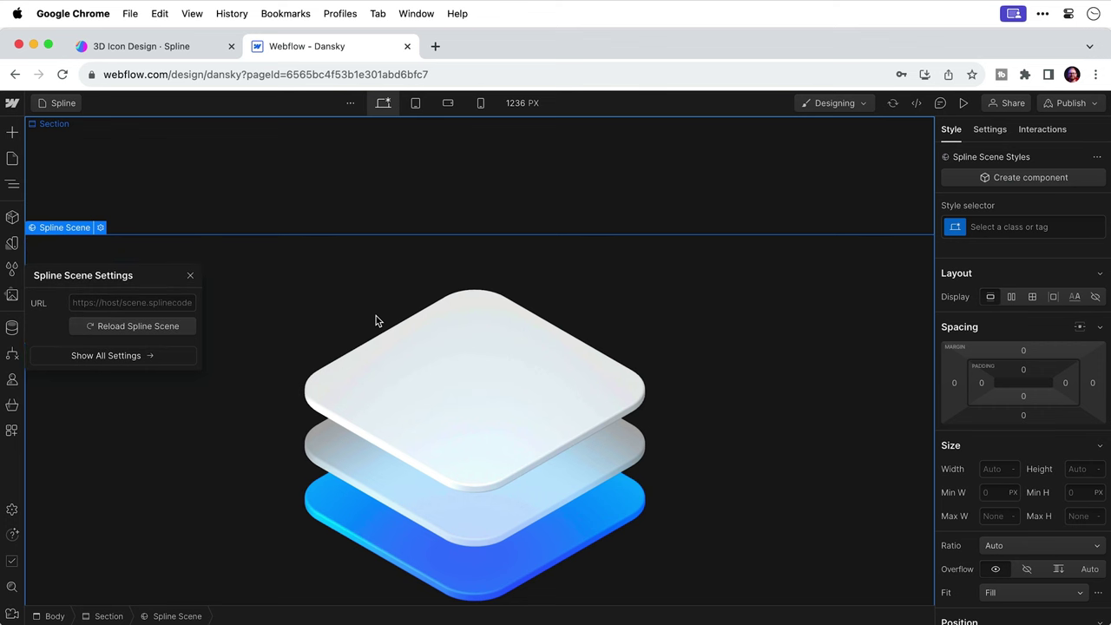
key(super+v)
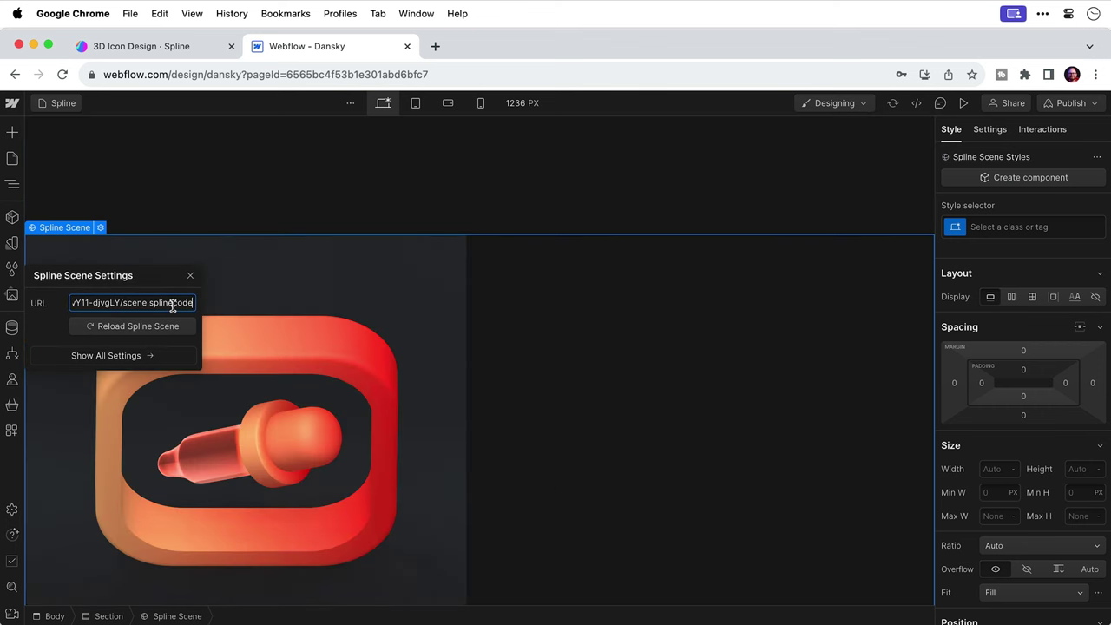
click(192, 277)
Step: Set the Spline Scene to a horizontal flex layout with centred alignment and justification, and preview the page
click(1012, 297)
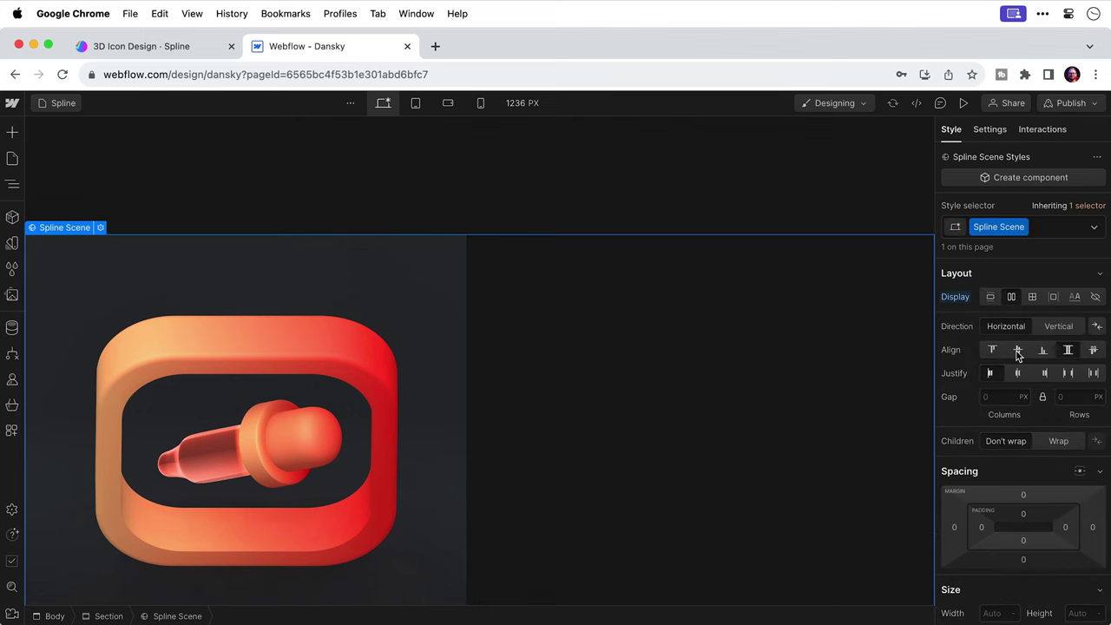
click(1018, 351)
click(1019, 374)
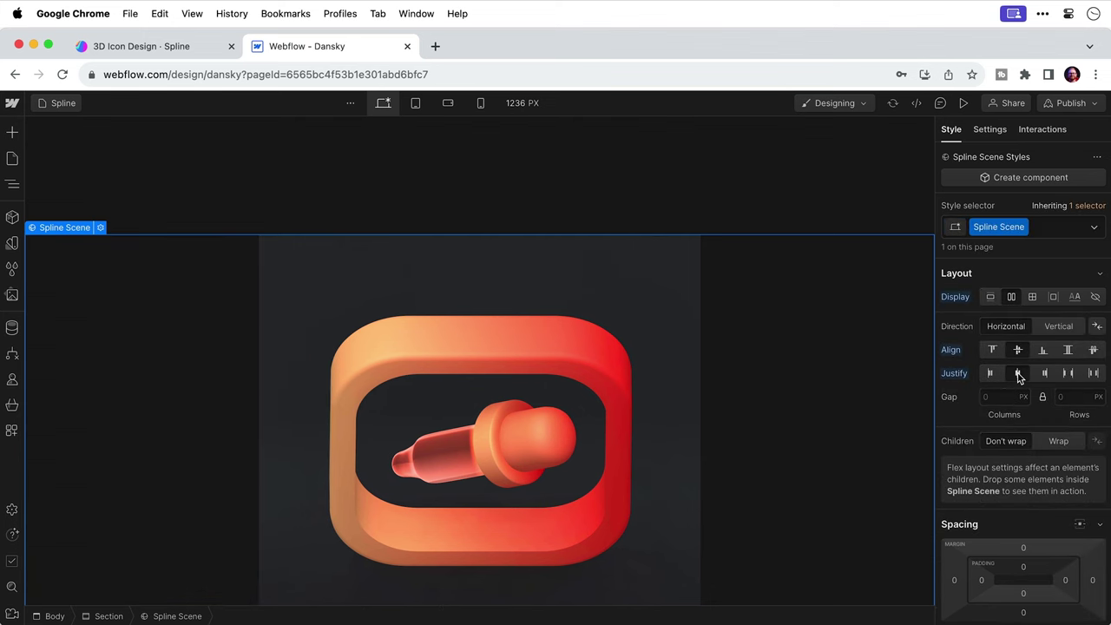
click(961, 108)
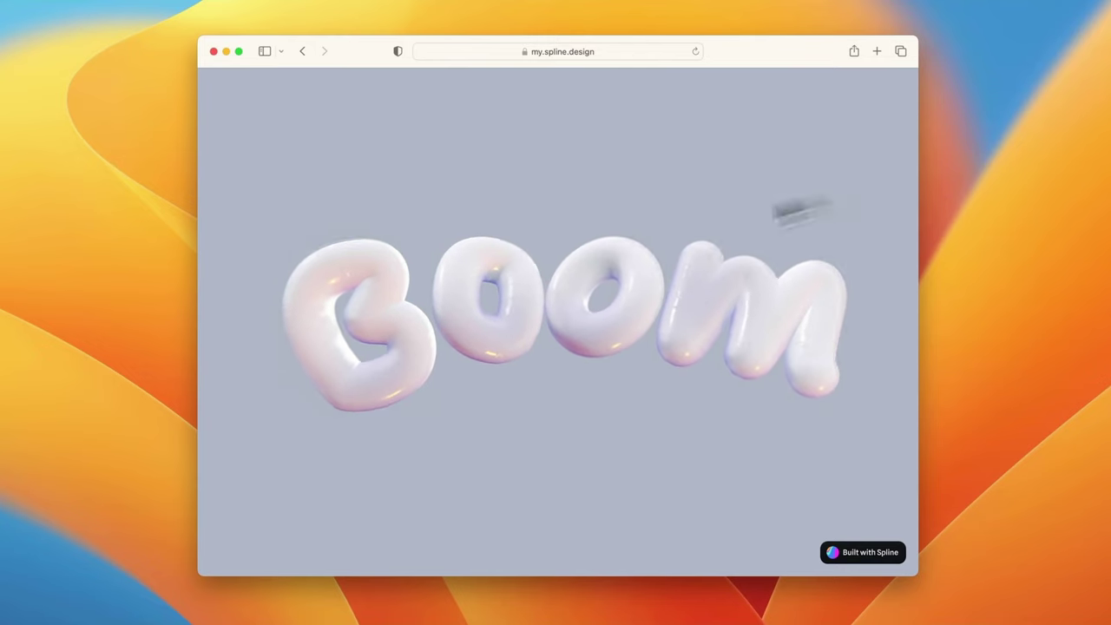
Step: Narrow the browser window around the published Boom and Responsive scenes to check how they adapt
alt+drag(919, 201, 752, 197)
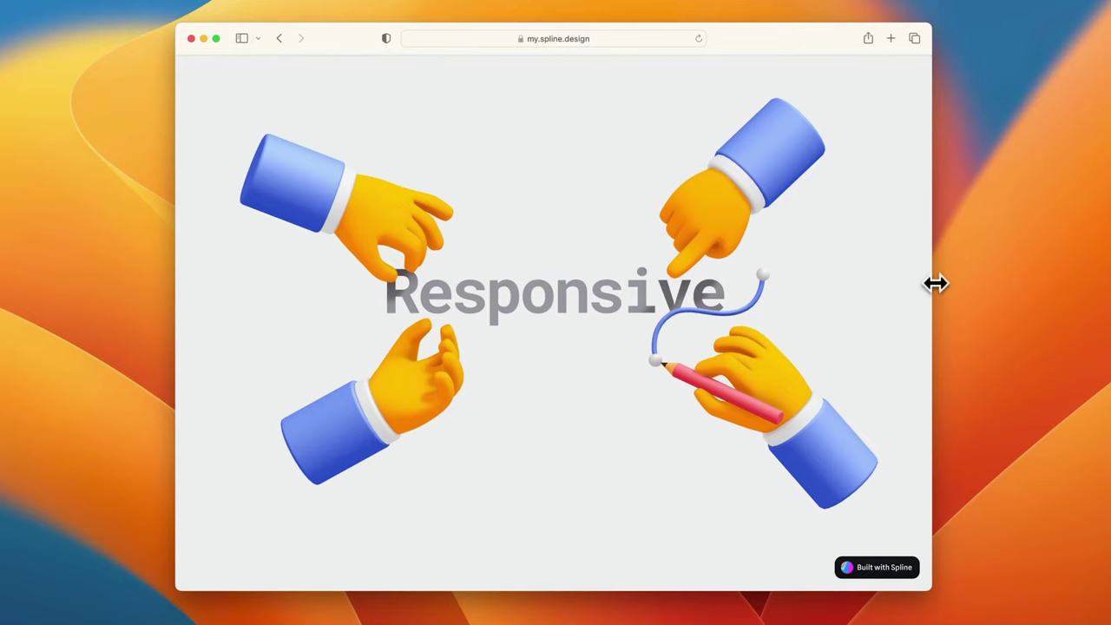
alt+drag(935, 283, 777, 287)
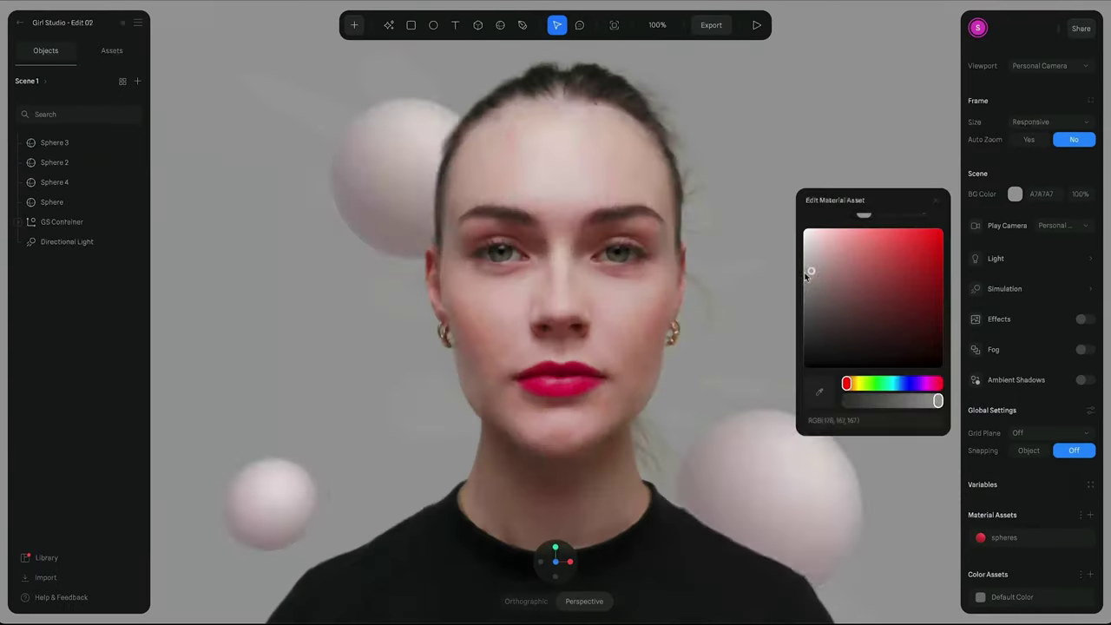
Step: Recolour the shared spheres material in the Girl Studio scene and darken the scene's grey background
drag(811, 276, 803, 336)
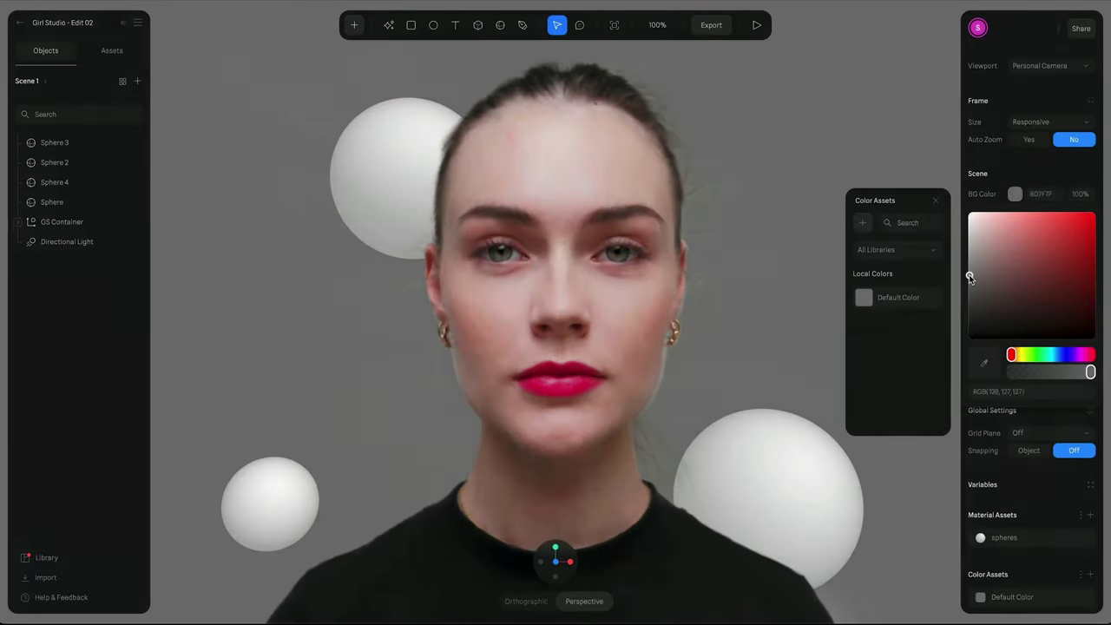
drag(969, 274, 955, 327)
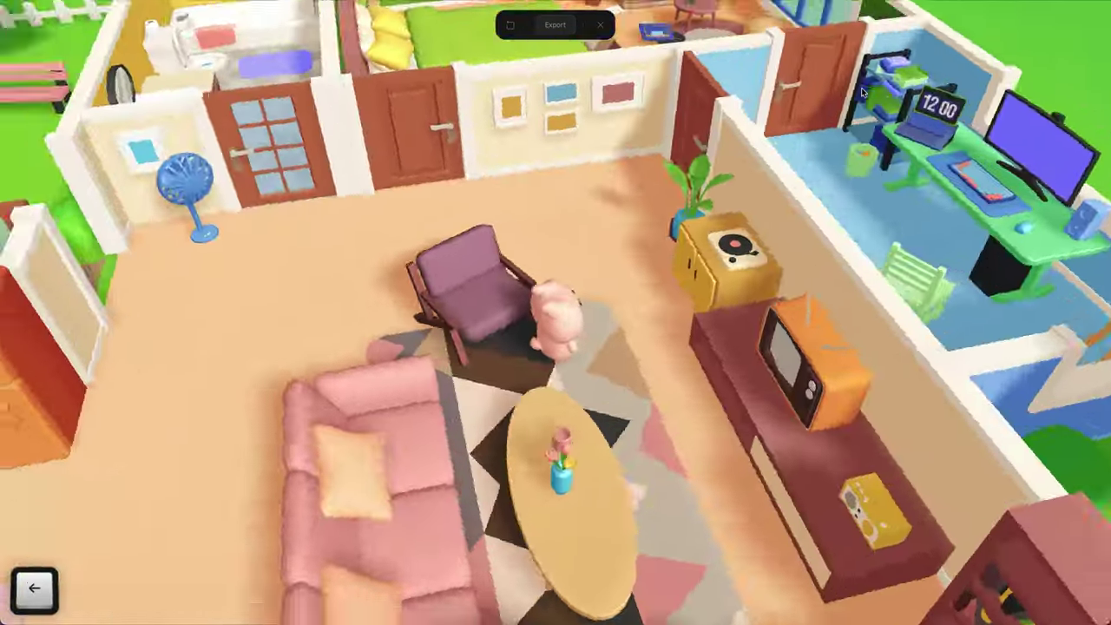
Step: Jump and walk the pink character through the house scene to try out its game controls
key(space)
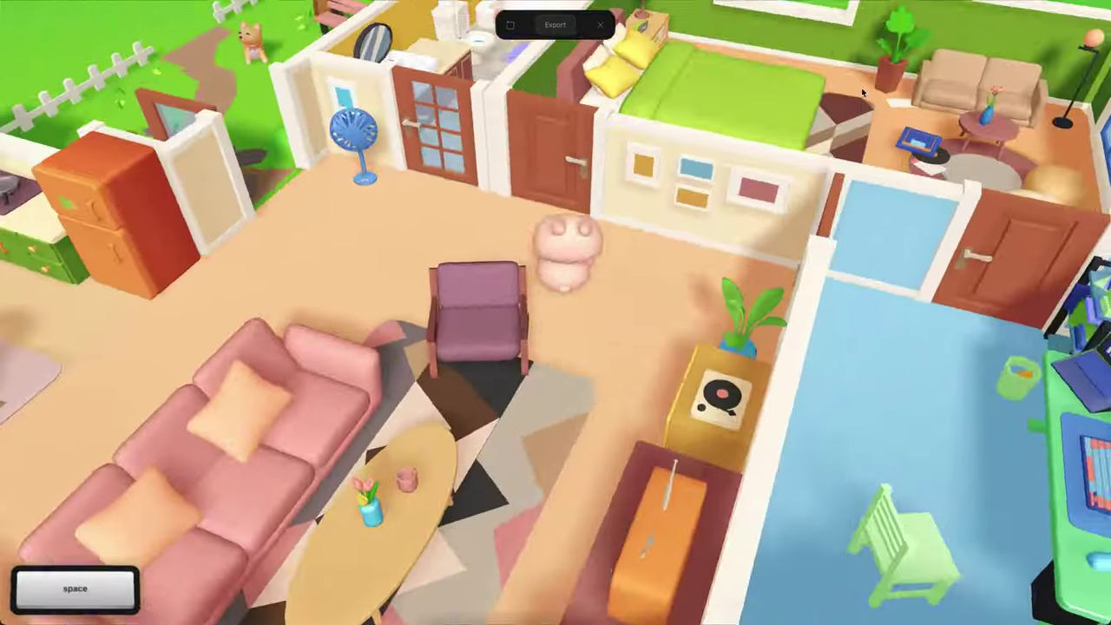
key(w)
key(Right)
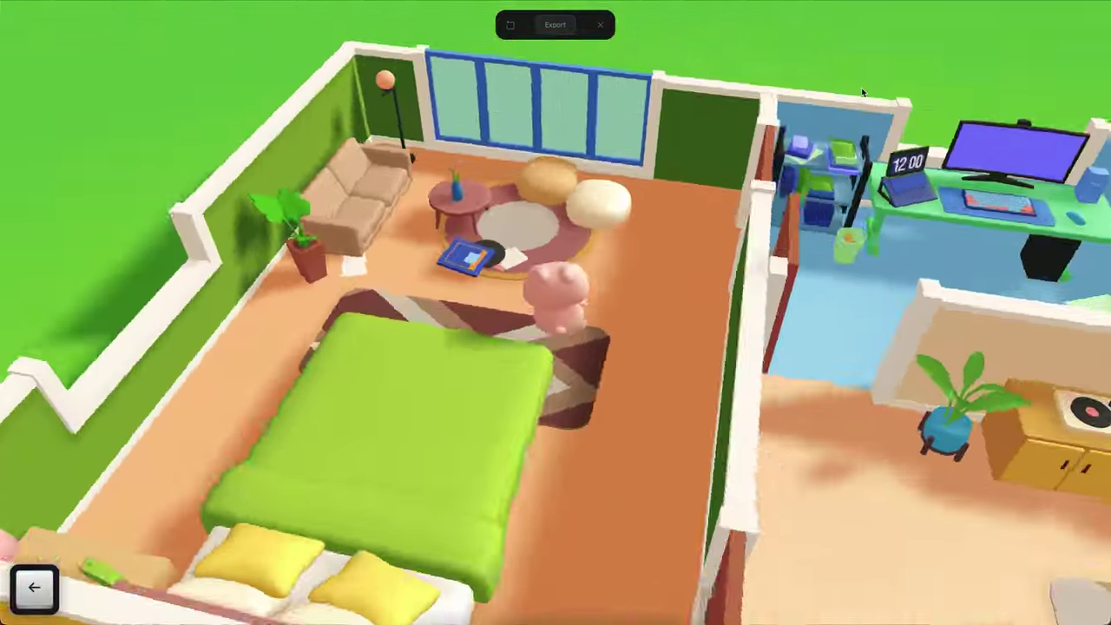